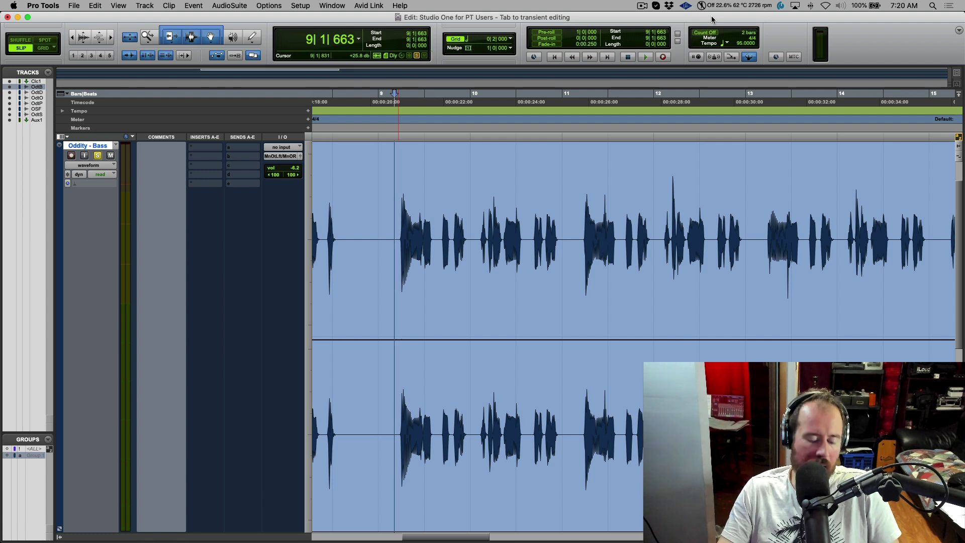
# Step through the bass clip's transients, split it at 11|2|000, then return near bar 9
pyautogui.press('Tab')
pyautogui.press('Tab')
pyautogui.press('Tab')
pyautogui.press('Tab')
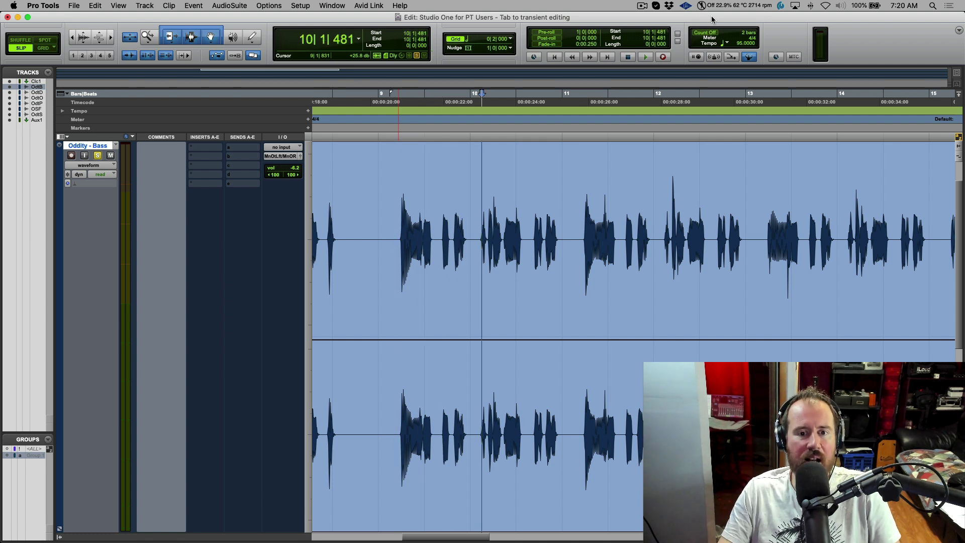
pyautogui.press('Tab')
pyautogui.press('Tab')
pyautogui.press('Tab')
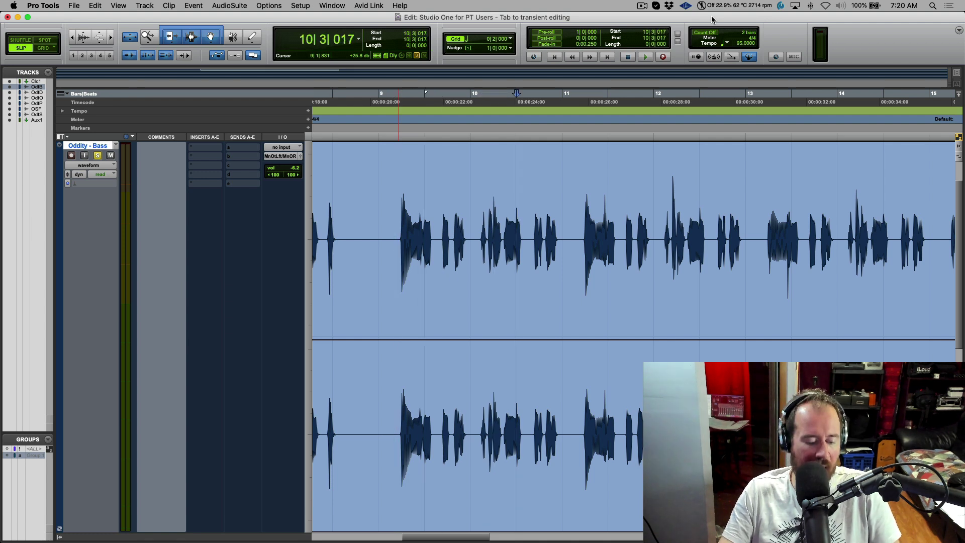
pyautogui.press('Tab')
pyautogui.press('Tab')
pyautogui.press('Tab')
pyautogui.press('Tab')
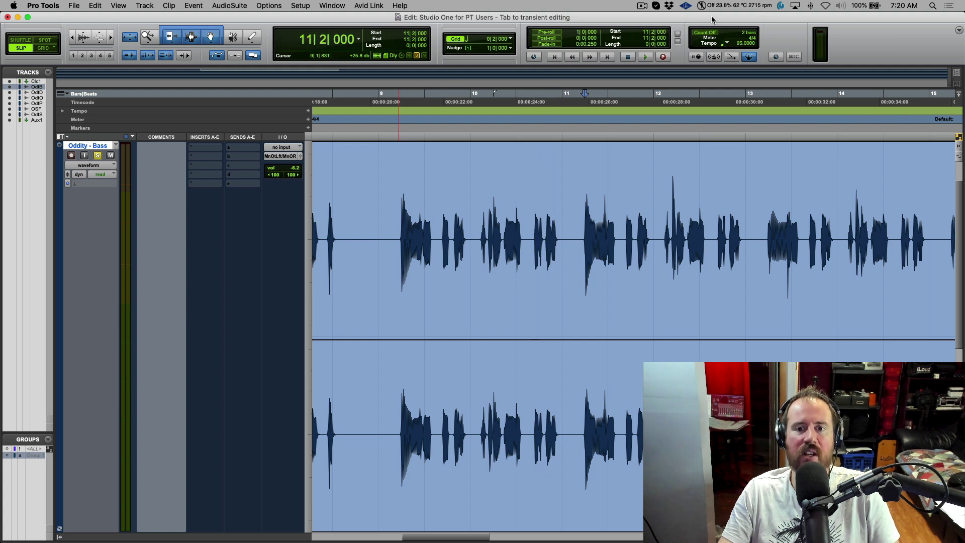
pyautogui.press('super+e')
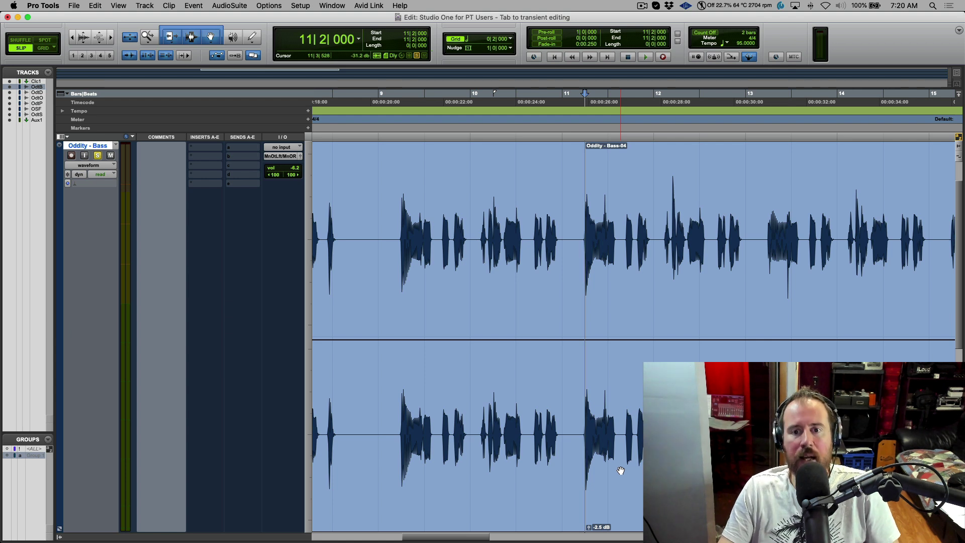
pyautogui.click(385, 210)
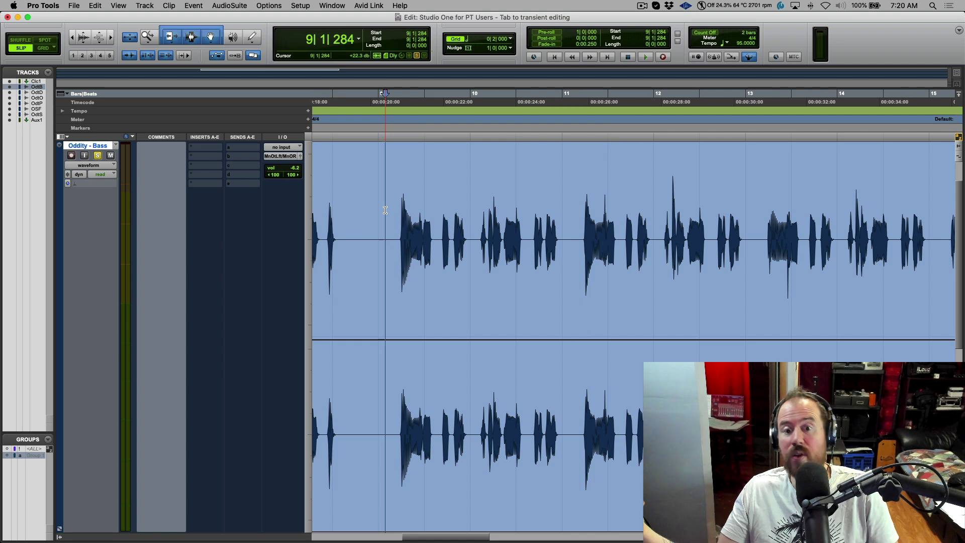
# From the transient at 9|2|000, extend a selection forward across several transients
pyautogui.press('Tab')
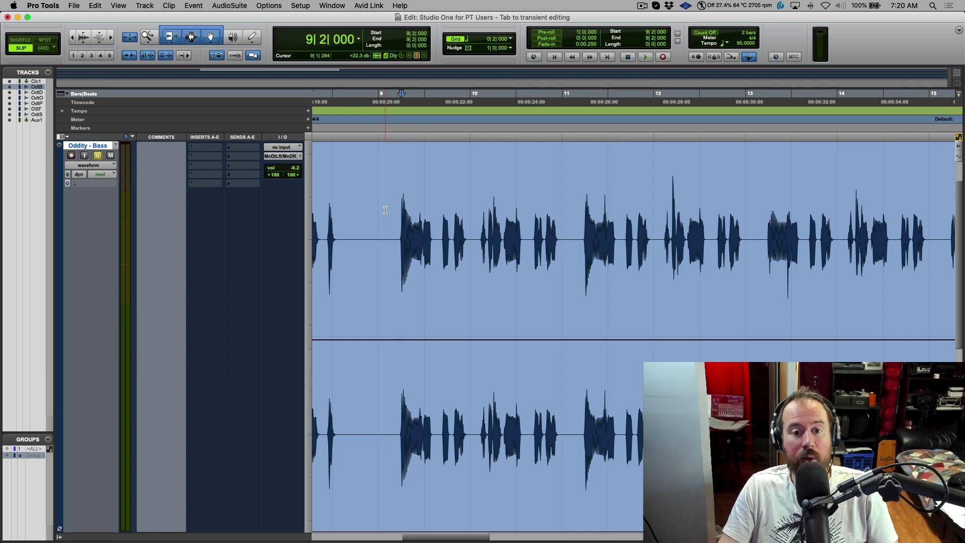
pyautogui.hotkey('shift', 'Tab')
pyautogui.hotkey('shift', 'Tab')
pyautogui.hotkey('shift', 'Tab')
pyautogui.hotkey('shift', 'Tab')
pyautogui.hotkey('shift', 'Tab')
pyautogui.hotkey('shift', 'Tab')
pyautogui.hotkey('shift', 'Tab')
pyautogui.hotkey('shift', 'Tab')
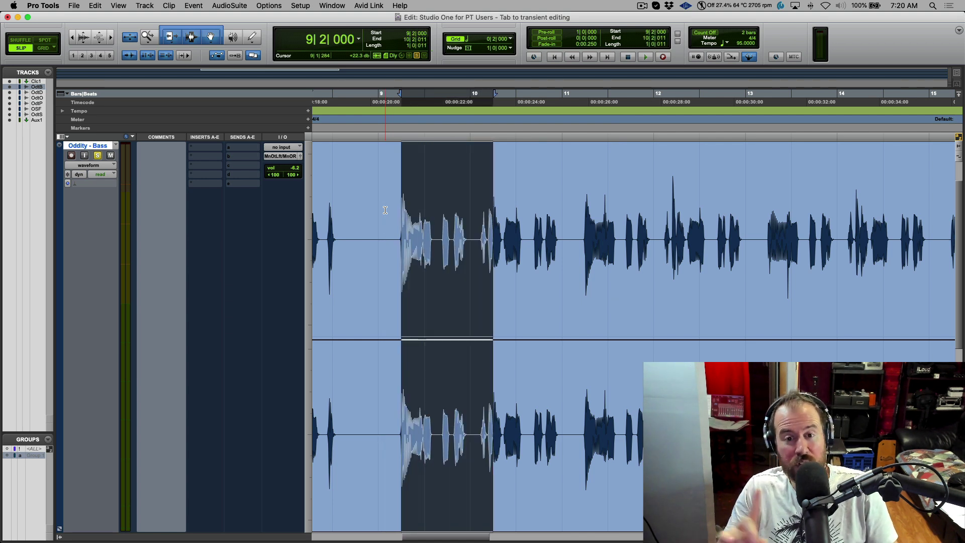
pyautogui.hotkey('shift', 'Tab')
pyautogui.hotkey('shift', 'Tab')
pyautogui.hotkey('shift', 'Tab')
pyautogui.hotkey('shift', 'Tab')
pyautogui.hotkey('shift', 'Tab')
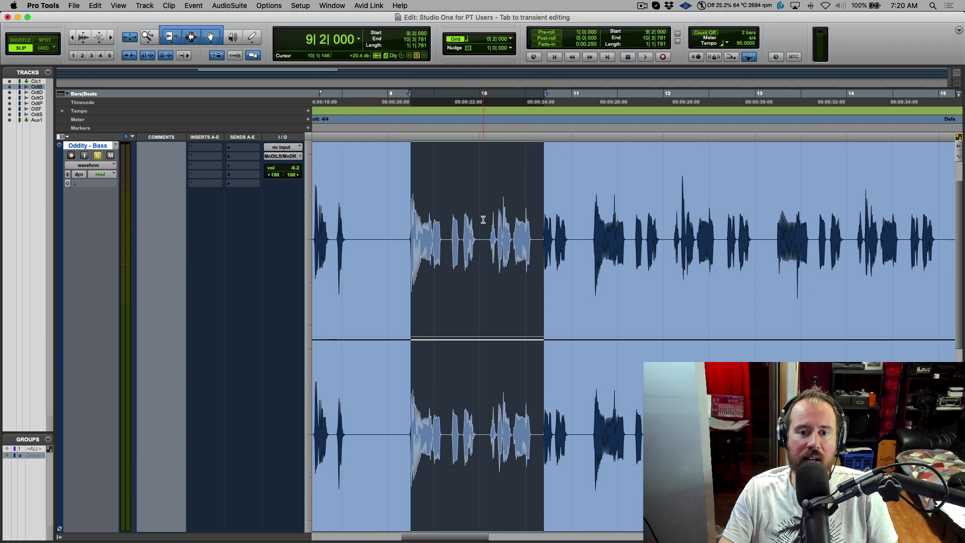
# Select transients 10|1|481 to 10|4|627, then extend the selection start back to 9|2|000
pyautogui.click(483, 220)
pyautogui.press('Tab')
pyautogui.hotkey('shift', 'Tab')
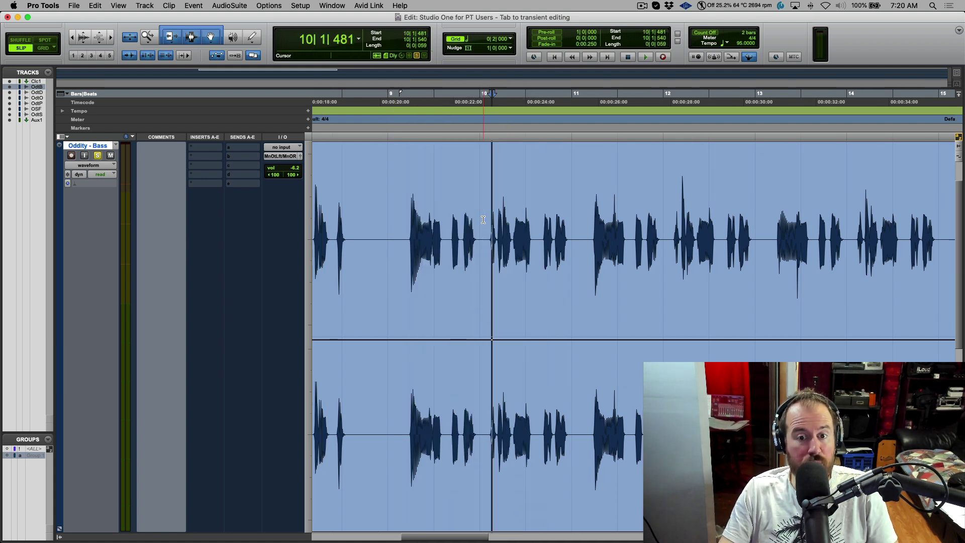
pyautogui.hotkey('shift', 'Tab')
pyautogui.hotkey('shift', 'Tab')
pyautogui.hotkey('shift', 'Tab')
pyautogui.hotkey('shift', 'Tab')
pyautogui.hotkey('shift', 'Tab')
pyautogui.hotkey('shift', 'Tab')
pyautogui.hotkey('shift', 'Tab')
pyautogui.hotkey('shift', 'Tab')
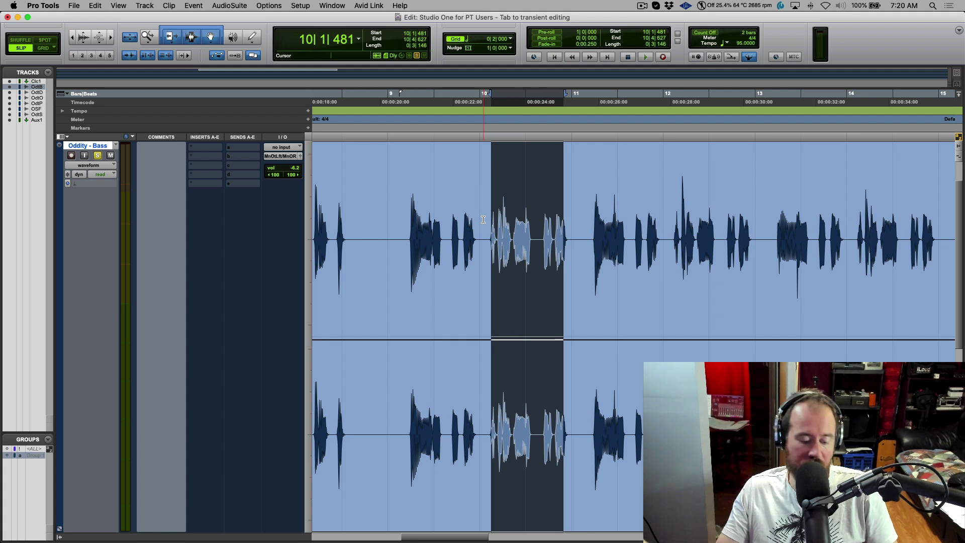
pyautogui.hotkey('alt', 'shift', 'Tab')
pyautogui.hotkey('alt', 'shift', 'Tab')
pyautogui.hotkey('alt', 'shift', 'Tab')
pyautogui.hotkey('alt', 'shift', 'Tab')
pyautogui.hotkey('alt', 'shift', 'Tab')
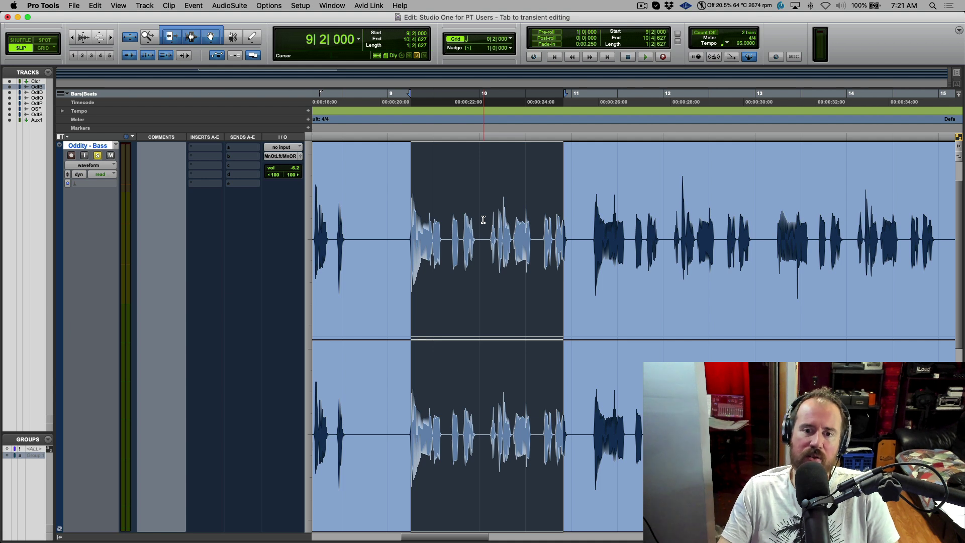
# Audition the bass range 9|1|705 to 9|2|881, then select the whole clip
pyautogui.click(577, 221)
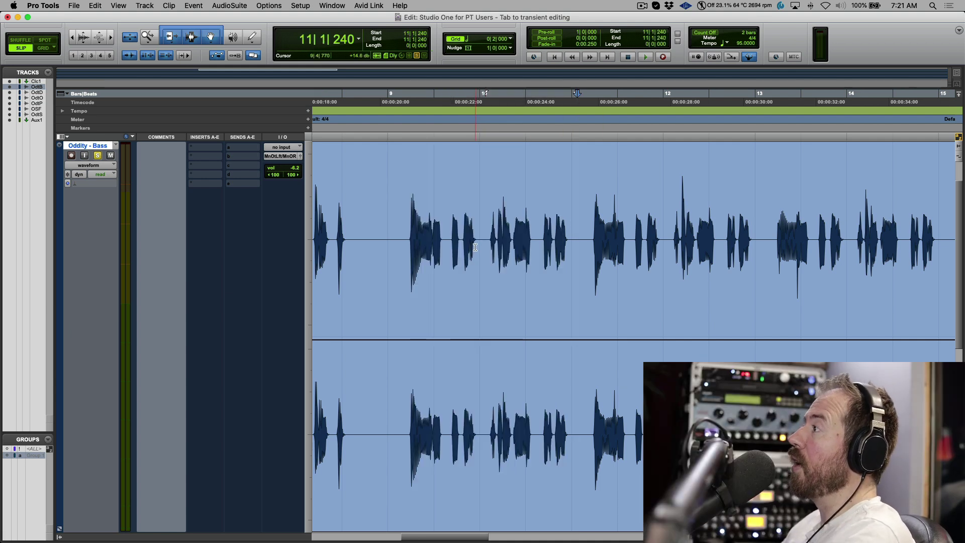
pyautogui.moveTo(405, 226); pyautogui.dragTo(448, 261)
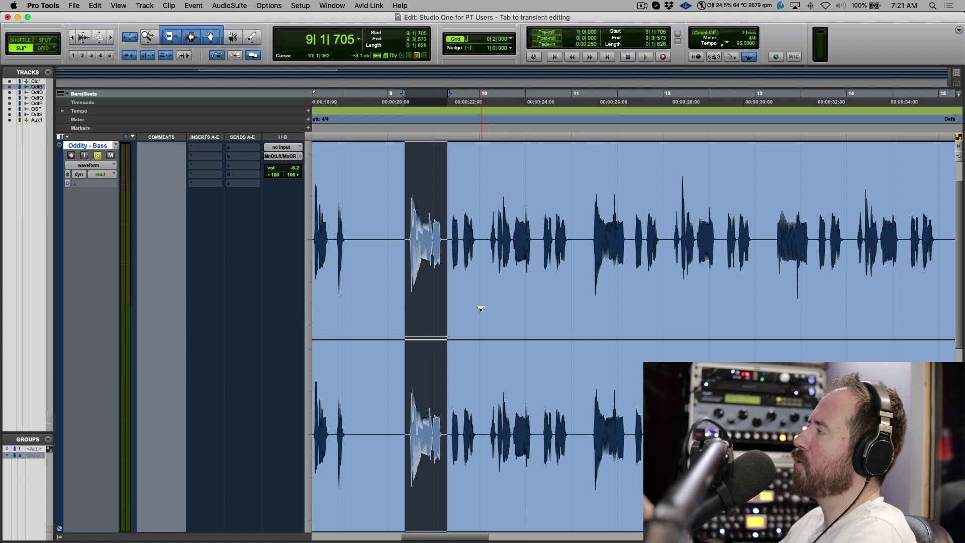
pyautogui.press('space')
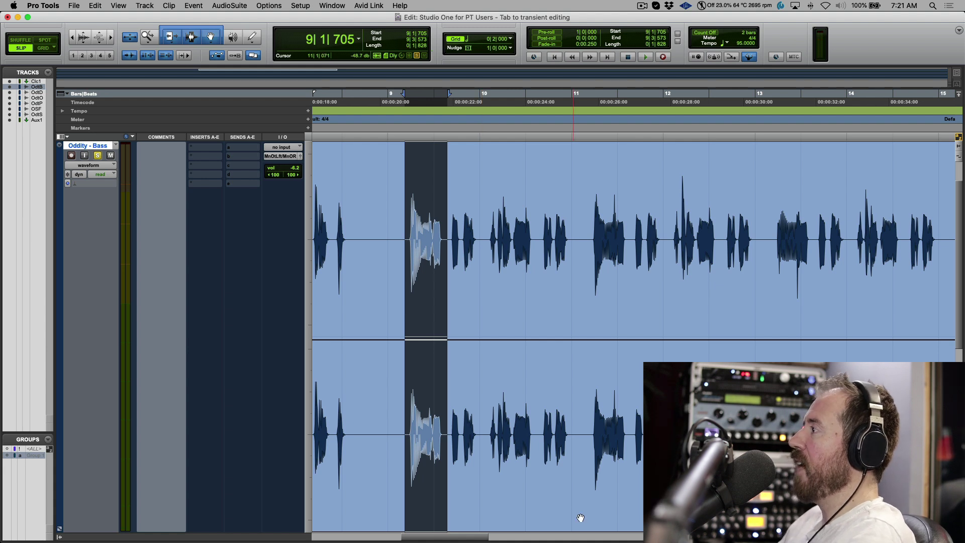
pyautogui.click(581, 493)
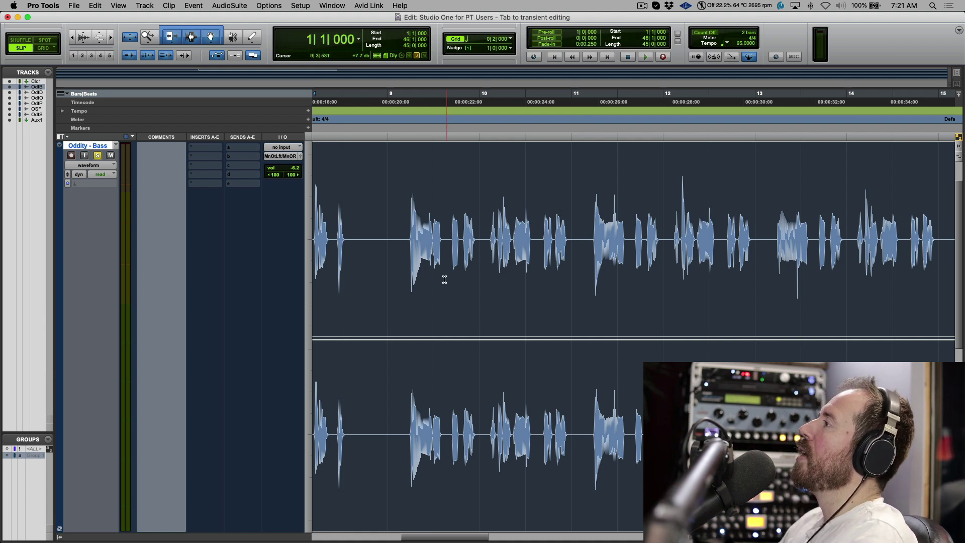
# Audition the first bass hit, select 9|3|510 to 9|4|728, then switch to Studio One
pyautogui.click(397, 204)
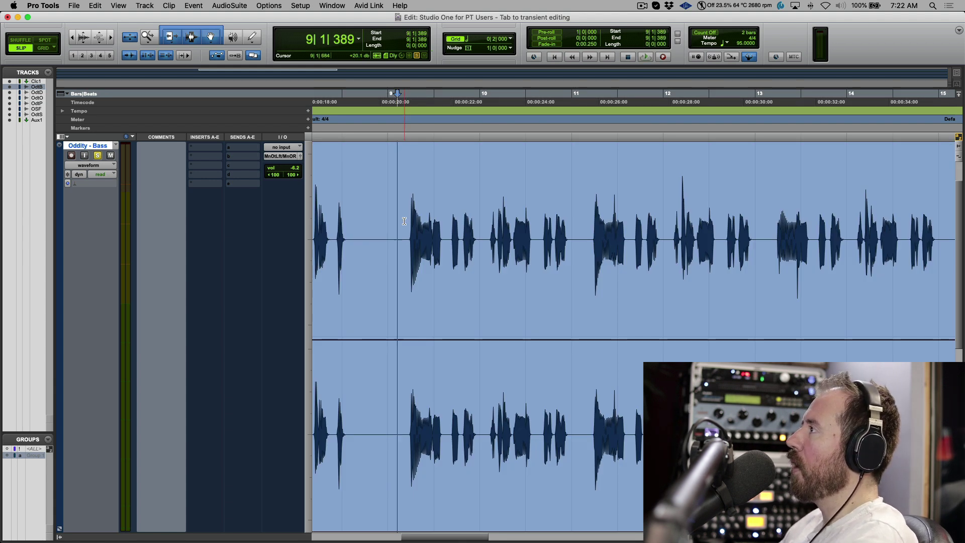
pyautogui.click(406, 243)
pyautogui.moveTo(406, 243); pyautogui.dragTo(446, 261)
pyautogui.press('space')
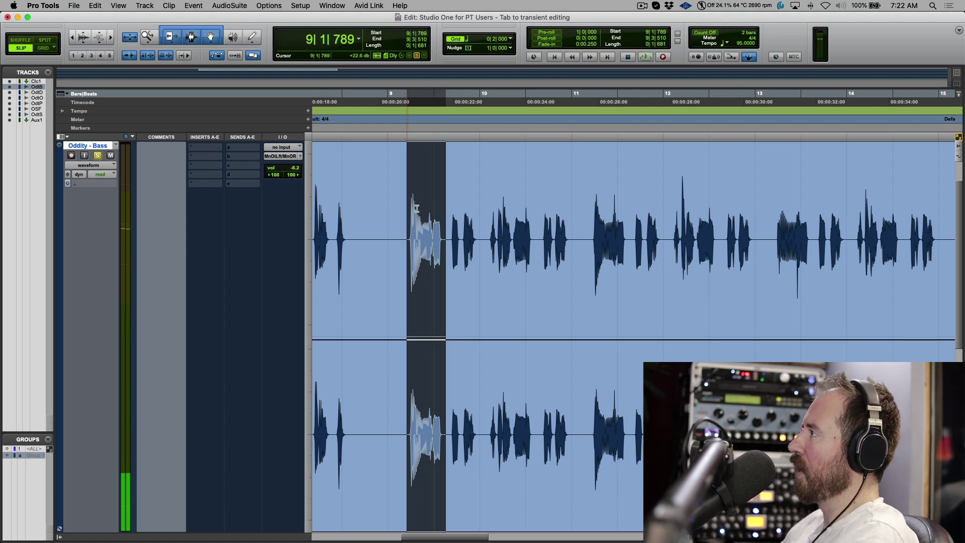
pyautogui.moveTo(446, 261); pyautogui.dragTo(481, 201)
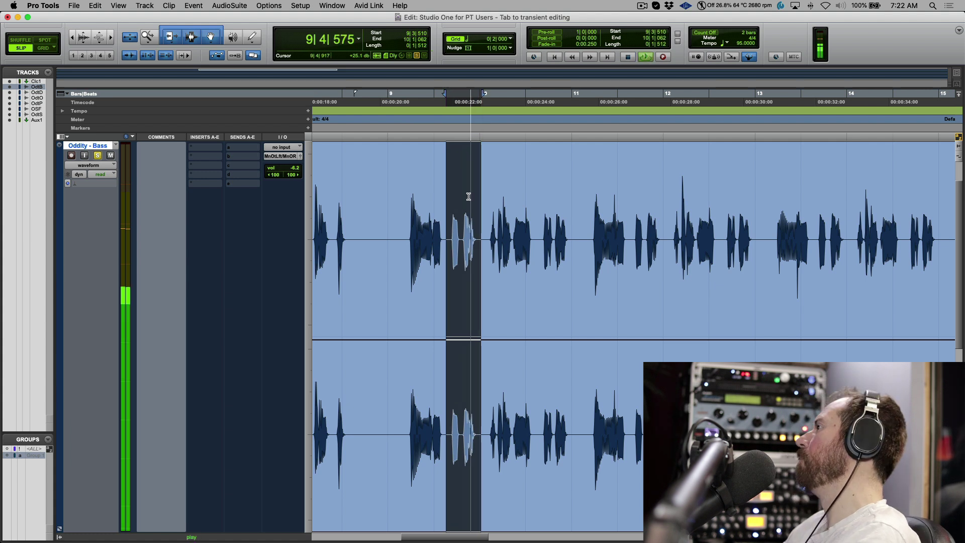
pyautogui.click(491, 187)
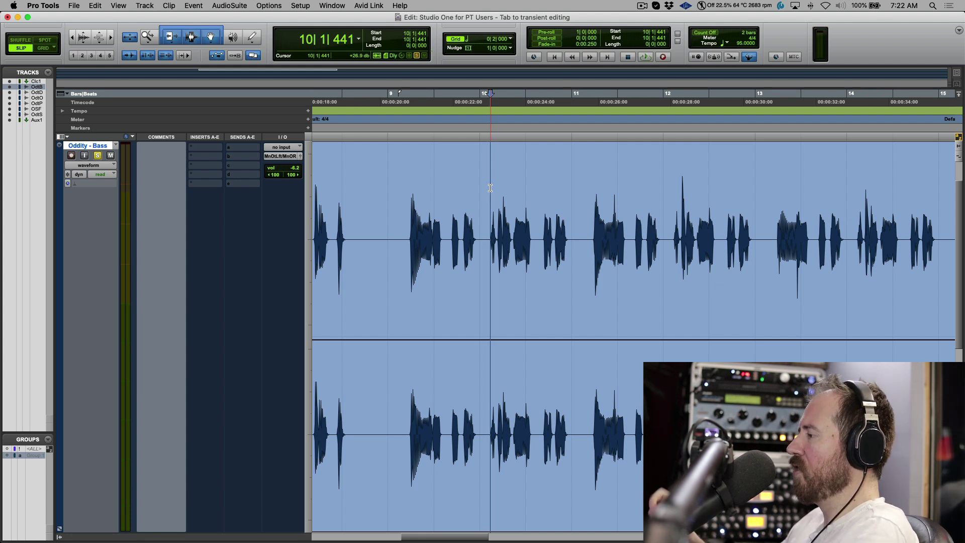
pyautogui.press('super+Tab')
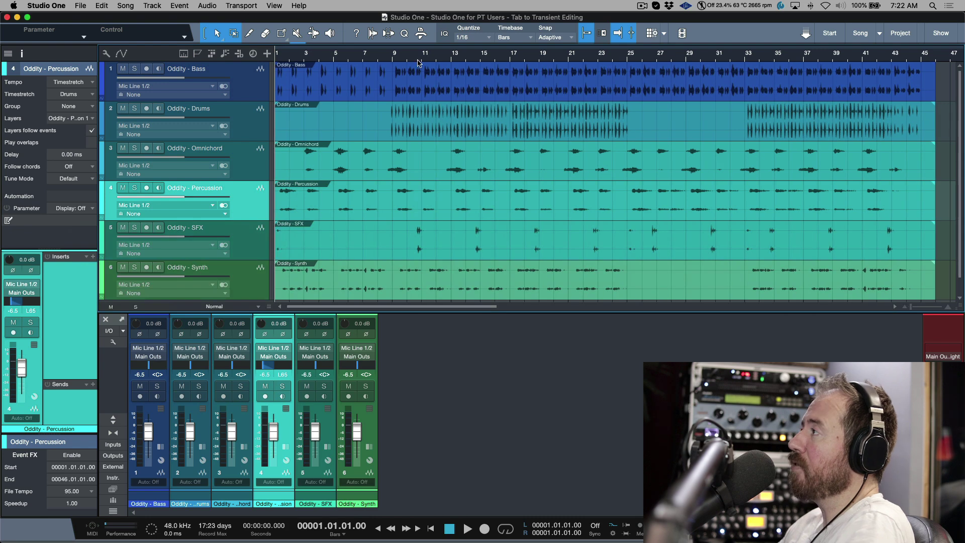
# Zoom to bars 8.5–13.5, turn off snapping, select the first bass hit, and solo and audition it
pyautogui.moveTo(389, 79); pyautogui.dragTo(463, 80)
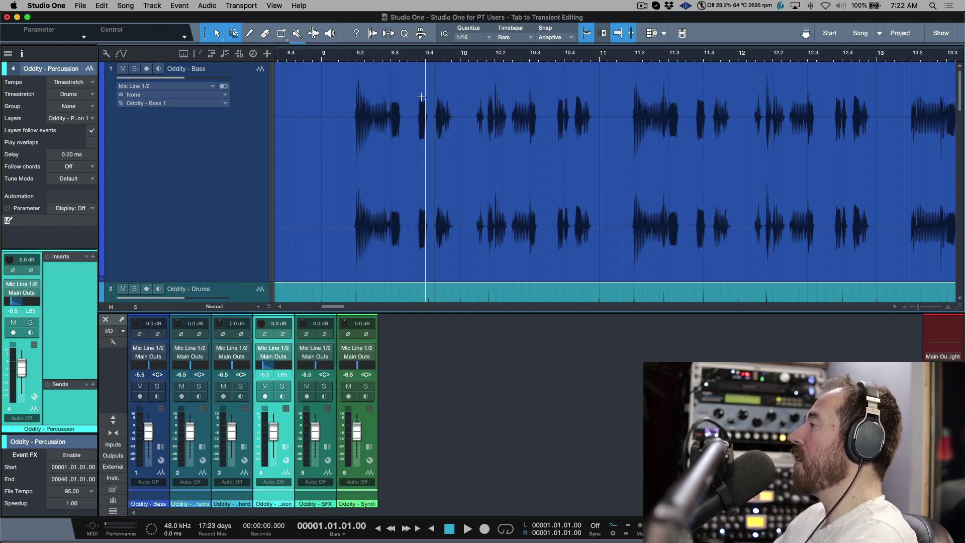
pyautogui.click(336, 92)
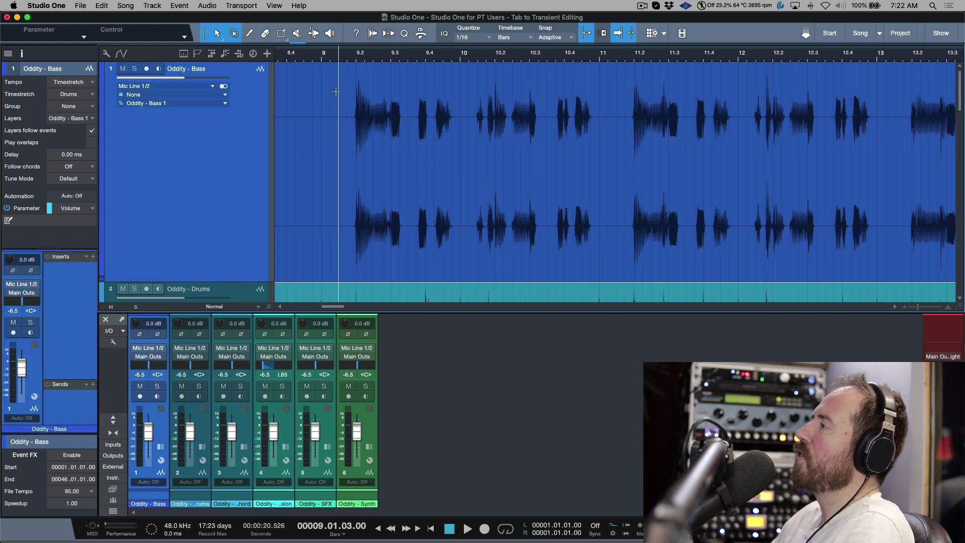
pyautogui.press('n')
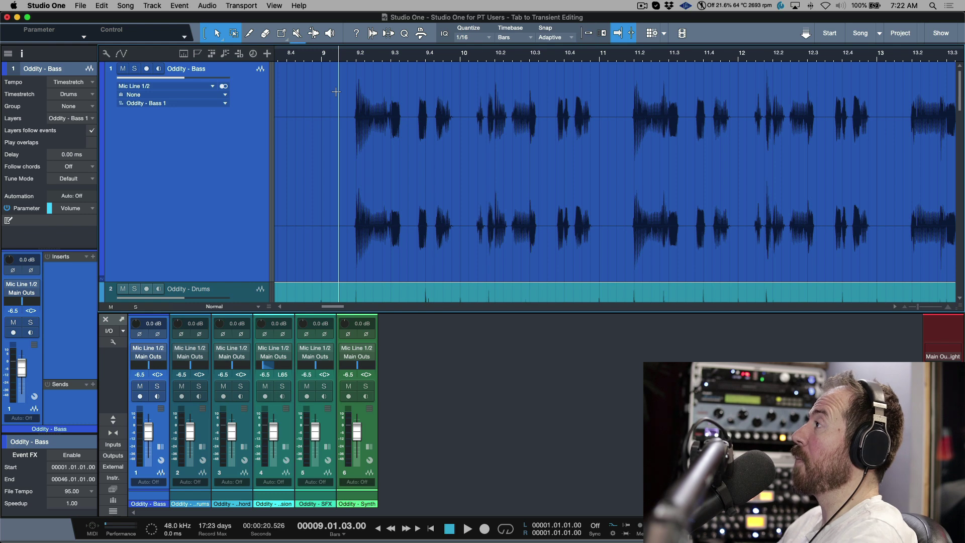
pyautogui.press('Tab')
pyautogui.moveTo(343, 136); pyautogui.dragTo(408, 133)
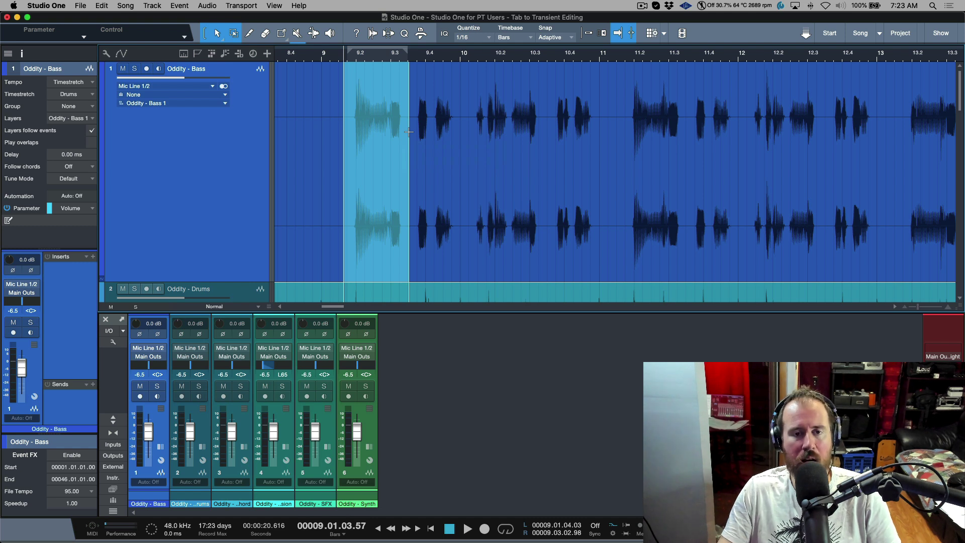
pyautogui.press('s')
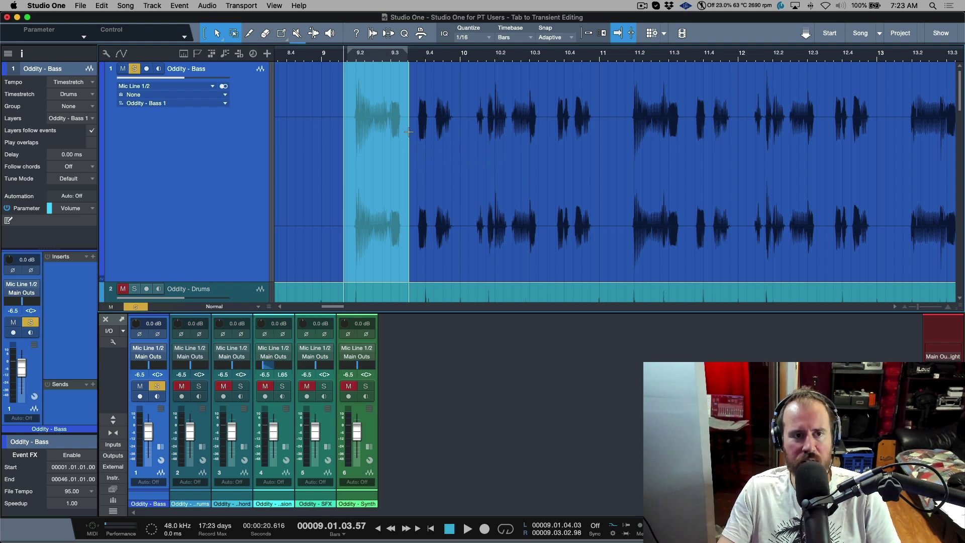
pyautogui.press('space')
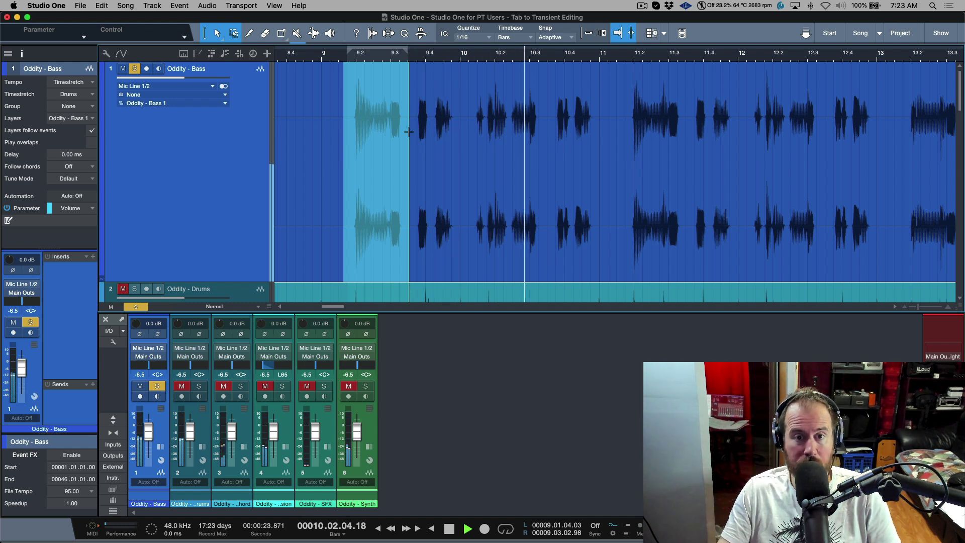
pyautogui.press('space')
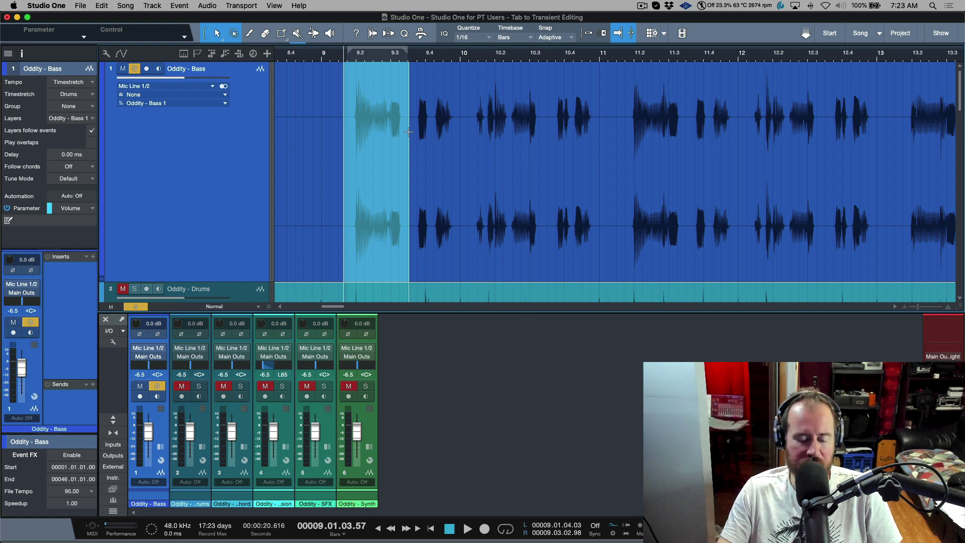
# Loop the selection, then select and audition the bass hits from 10.1 to 10.3
pyautogui.press('space')
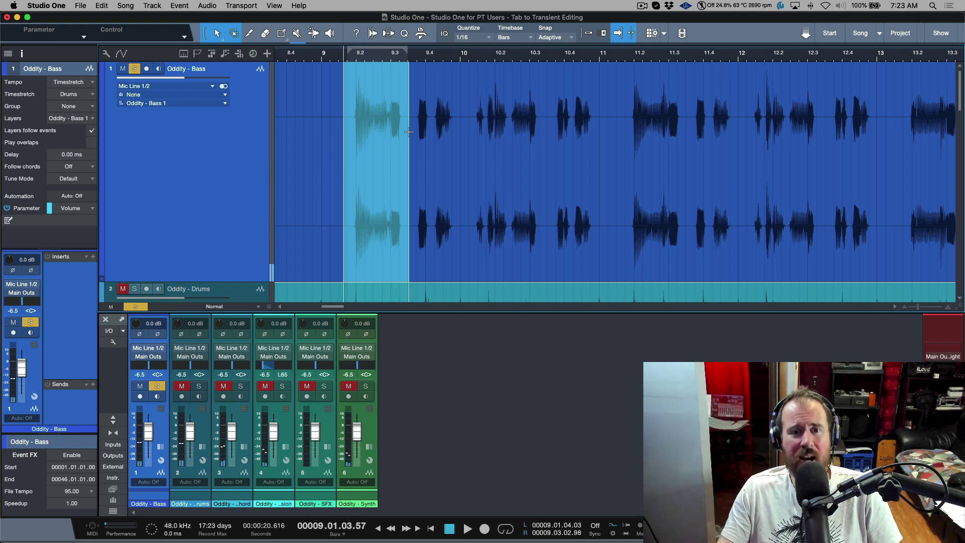
pyautogui.moveTo(468, 151); pyautogui.dragTo(546, 165)
pyautogui.press('space')
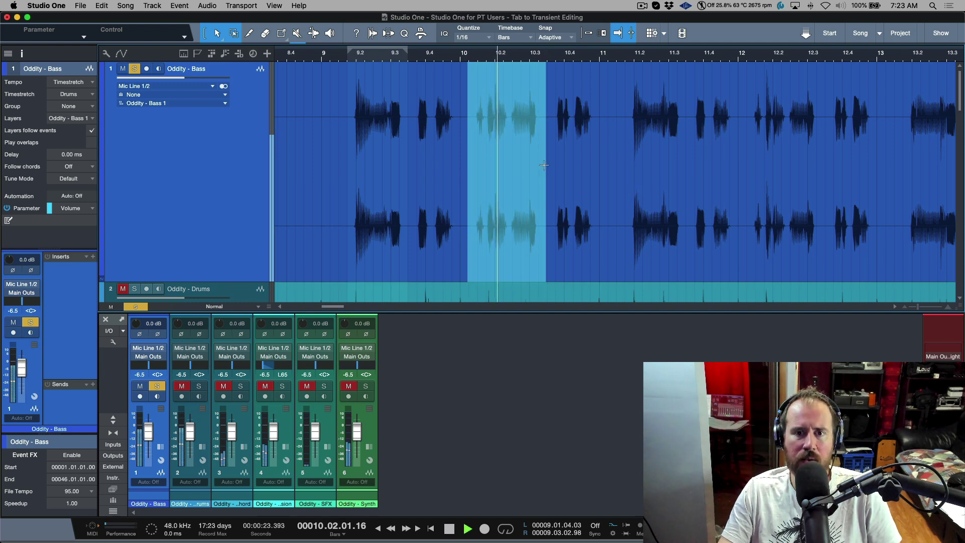
pyautogui.press('space')
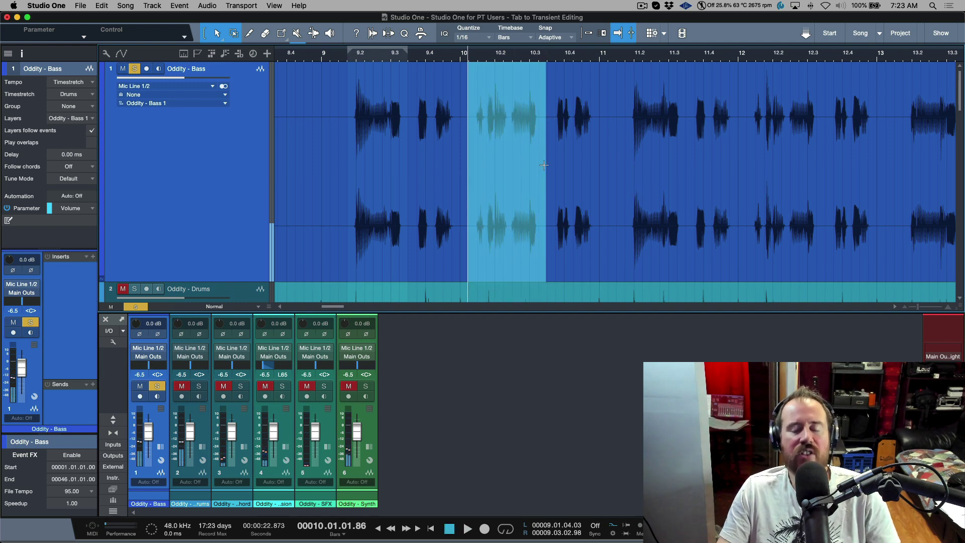
# Check the Play Selected Range shortcut, close Preferences, and select about 9.1.4 to 9.3.1 on the bass
pyautogui.press('super+comma')
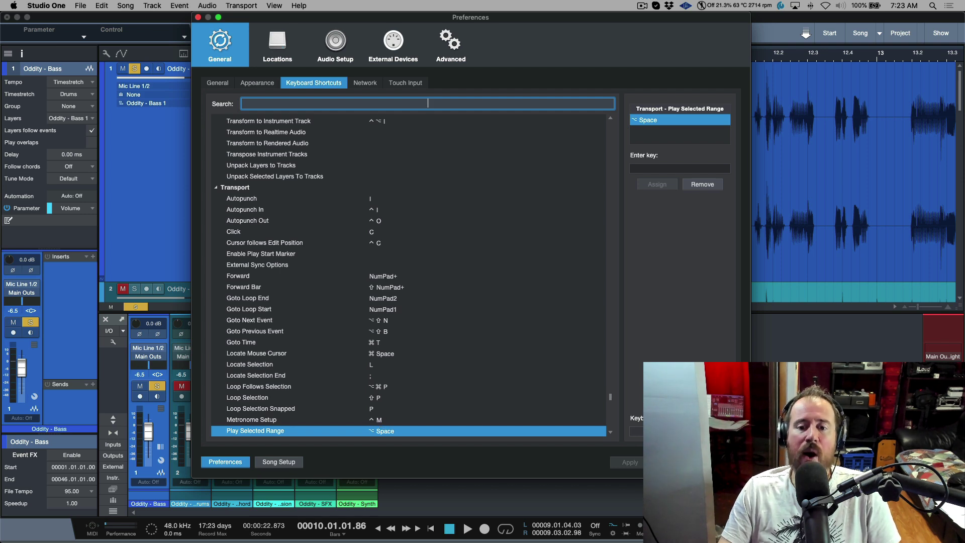
pyautogui.press('Escape')
pyautogui.moveTo(348, 101); pyautogui.dragTo(407, 132)
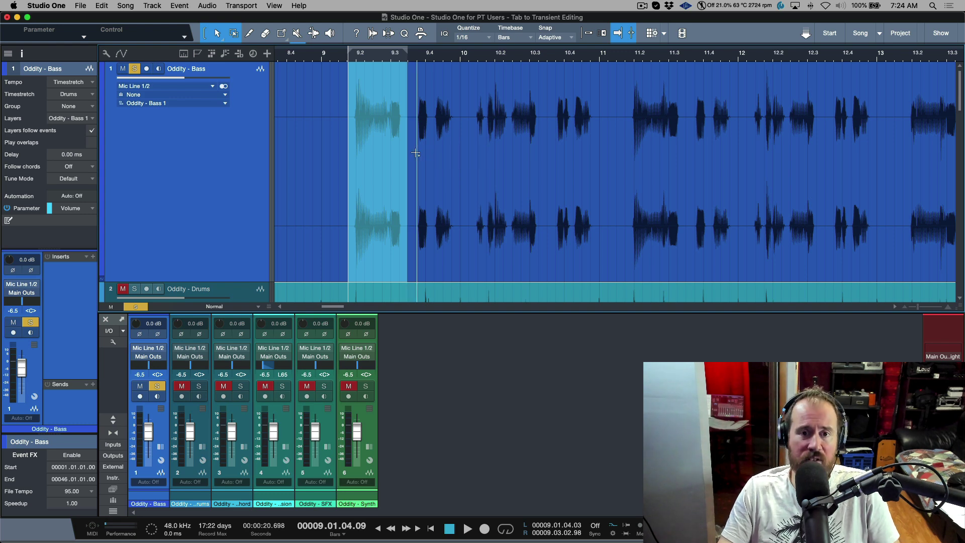
# Zoom in, select 9.3.4.21 to 9.4.1.17 on the bass, zoom out, and return to loop start 9.1.4.03
pyautogui.scroll(5, 422, 130)
pyautogui.hscroll(3, 671, 110)
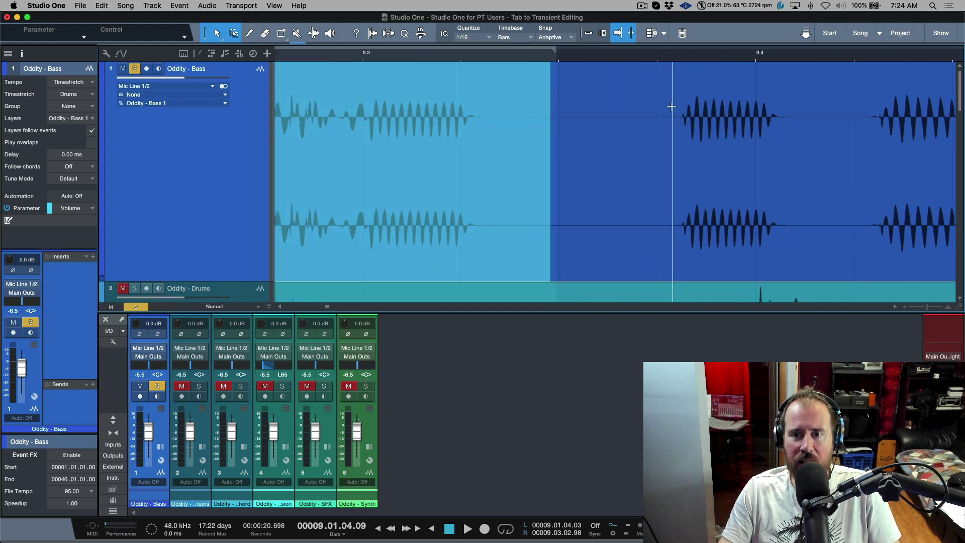
pyautogui.moveTo(679, 128); pyautogui.dragTo(779, 141)
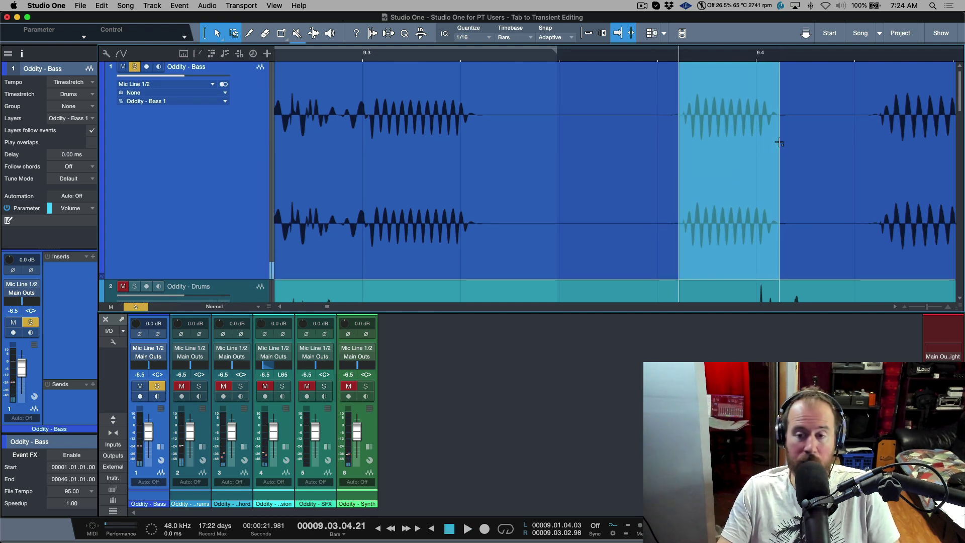
pyautogui.press('w')
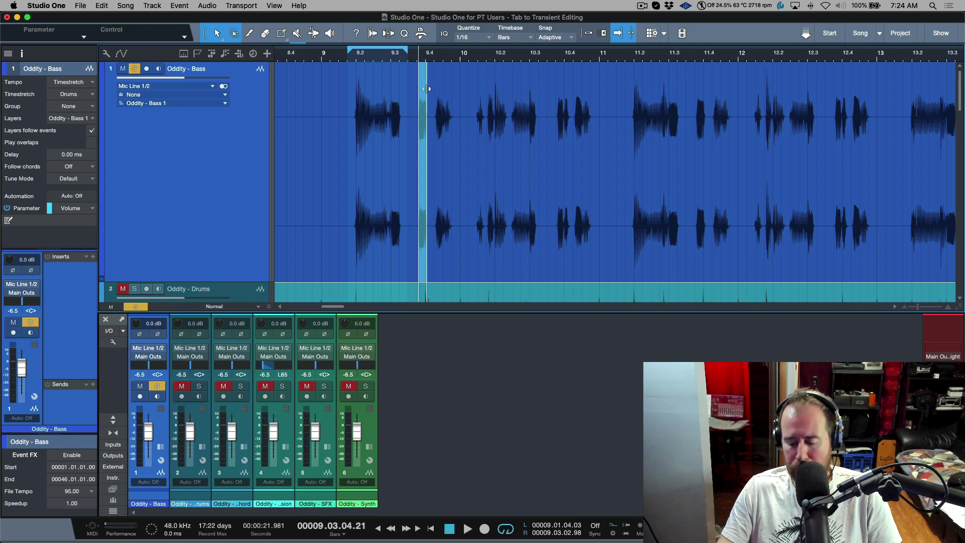
pyautogui.press('KP_1')
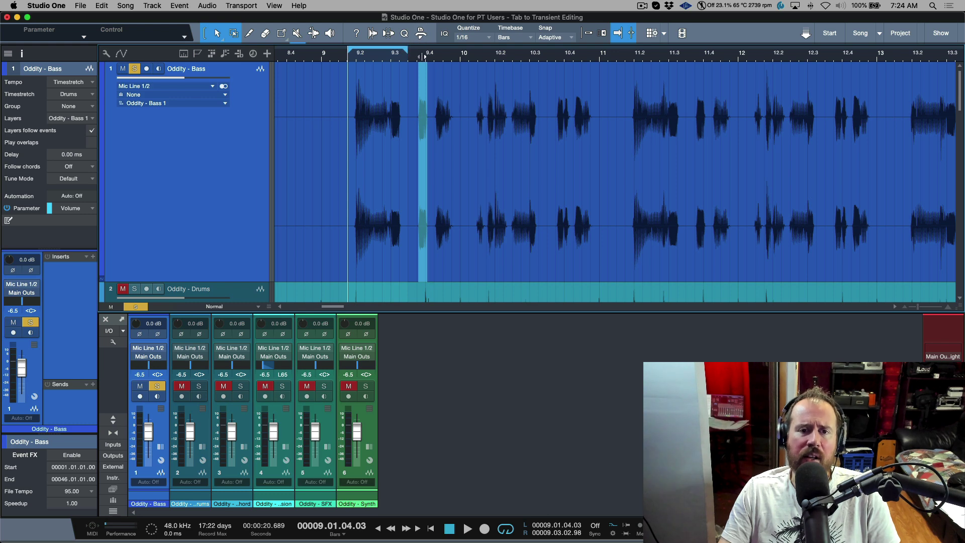
# Extend the loop end to bar 10.3.3 and return the playhead to the loop start
pyautogui.moveTo(423, 56); pyautogui.dragTo(534, 88)
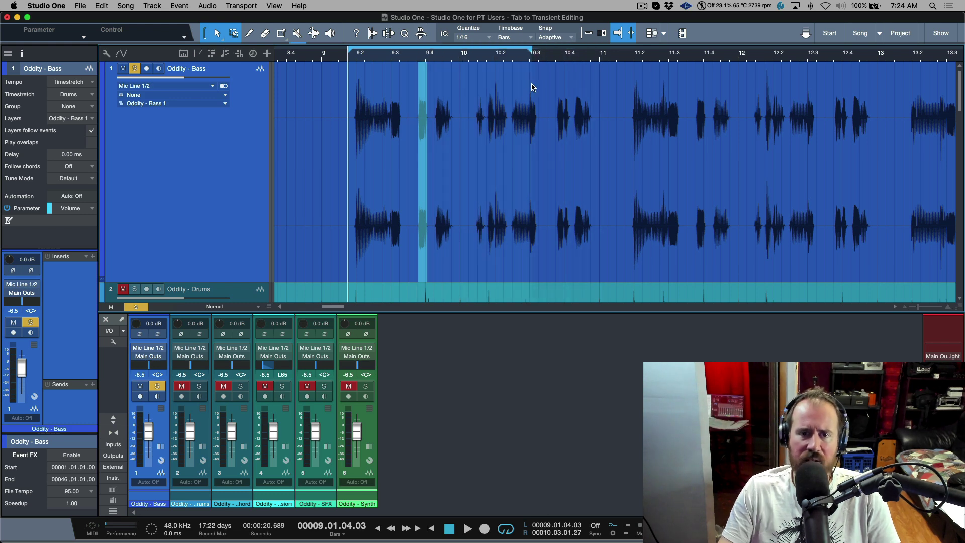
pyautogui.click(489, 242)
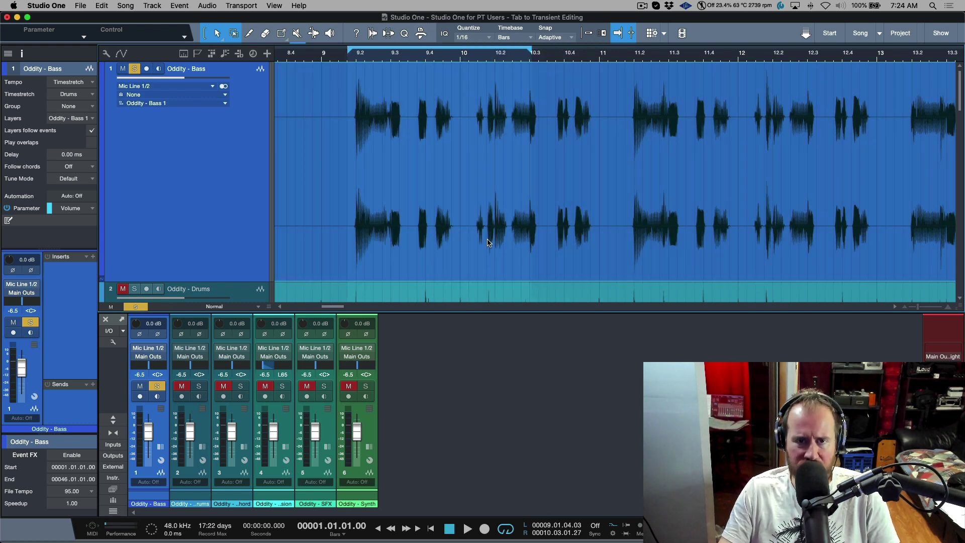
pyautogui.press('KP_1')
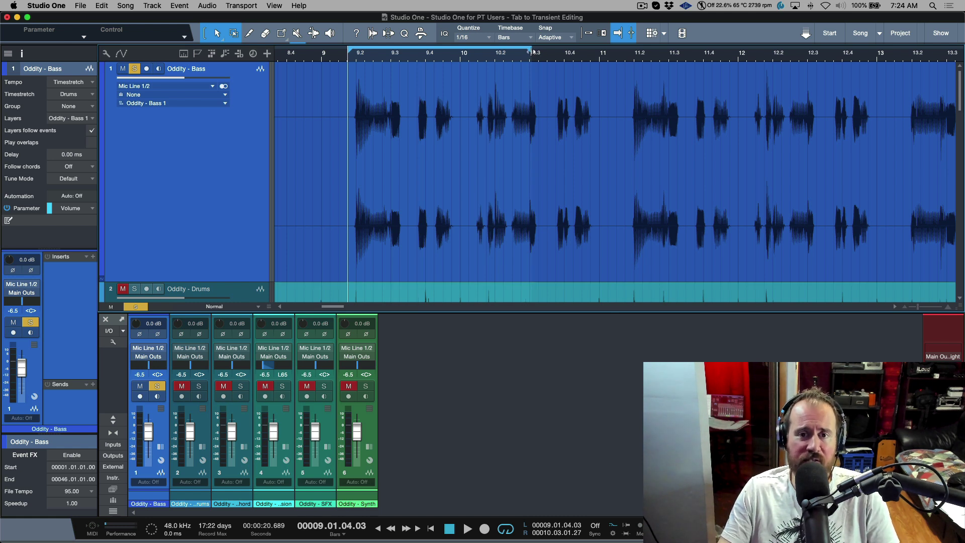
pyautogui.moveTo(532, 52); pyautogui.dragTo(548, 52)
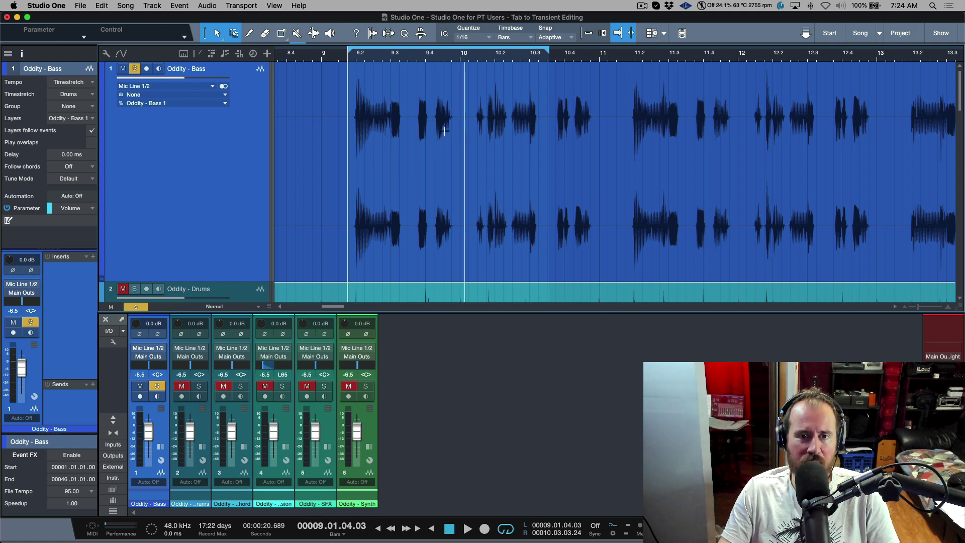
# Select bars 9.2 to 10 on the bass, then play and stop from about bar 10.3
pyautogui.moveTo(444, 131); pyautogui.dragTo(351, 156)
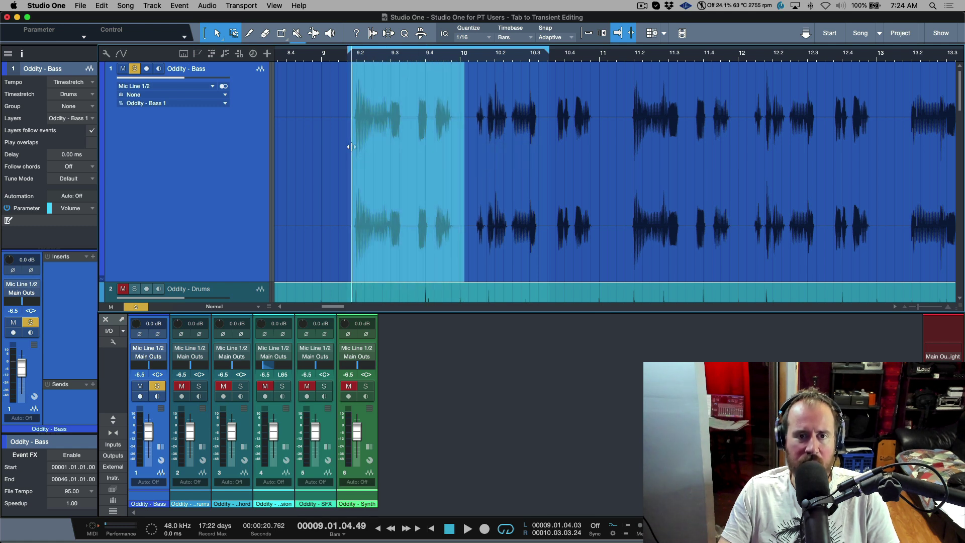
pyautogui.click(543, 57)
pyautogui.press('space')
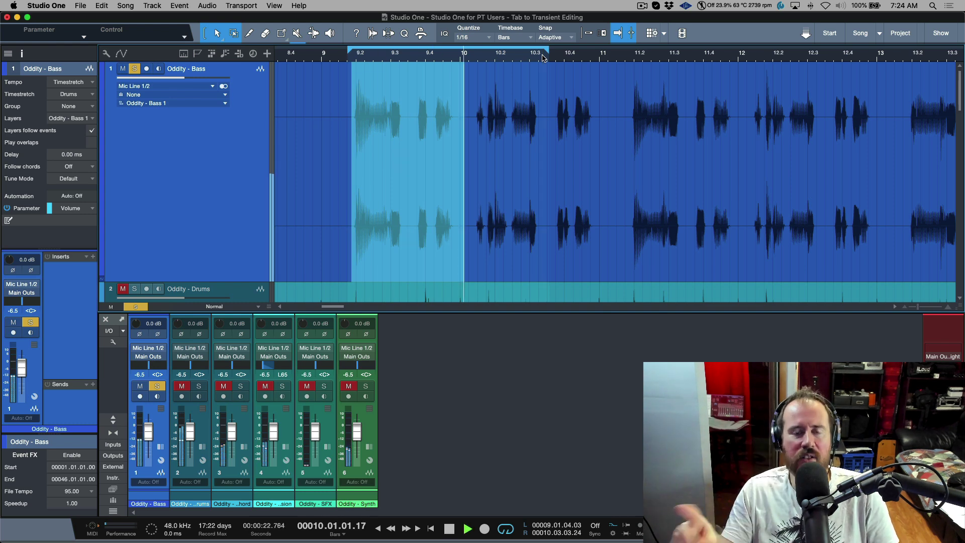
pyautogui.press('space')
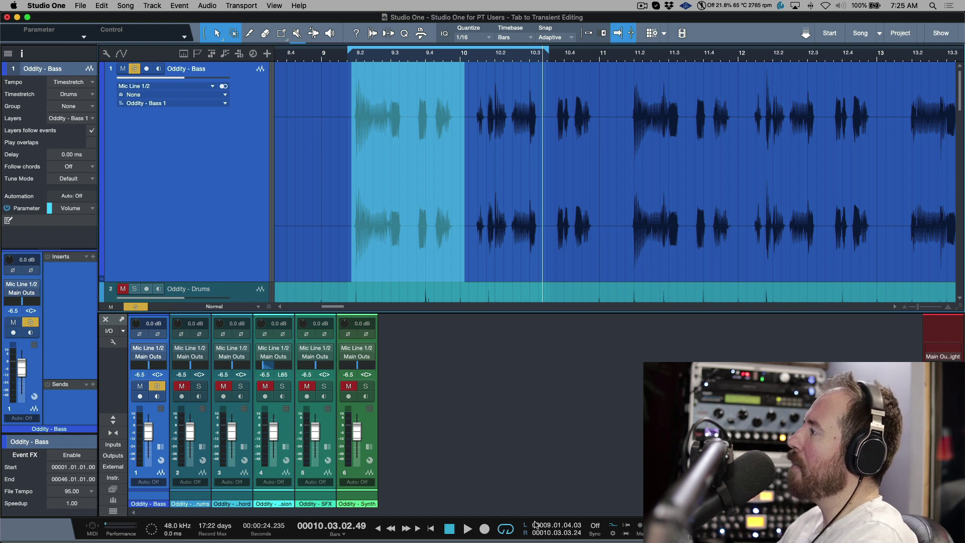
# Set the loop to the selection, then try bass ranges 9.3.3–9.4.4, 8.4.3–9.3, 10–10.3 and 10.4.2.94–11.1.1.14
pyautogui.press('p')
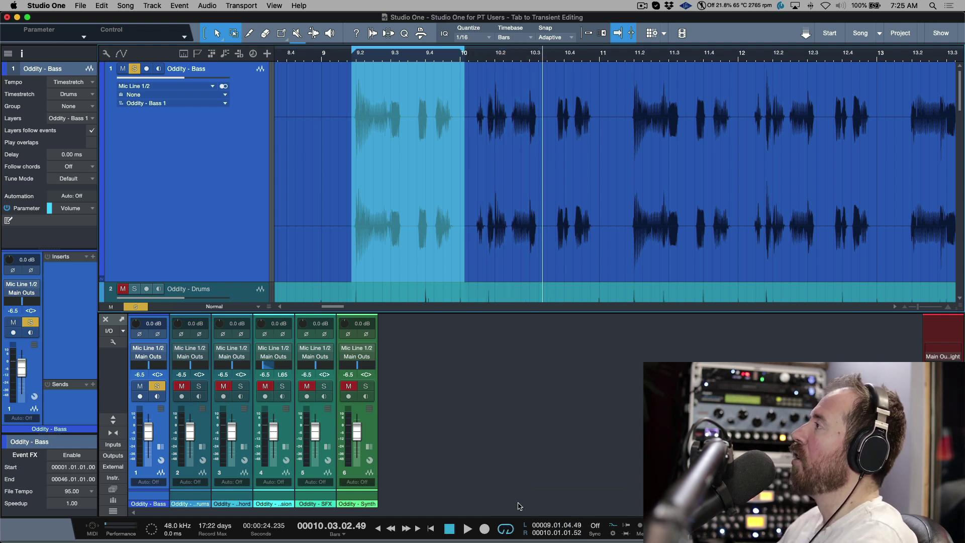
pyautogui.moveTo(509, 222); pyautogui.dragTo(547, 160)
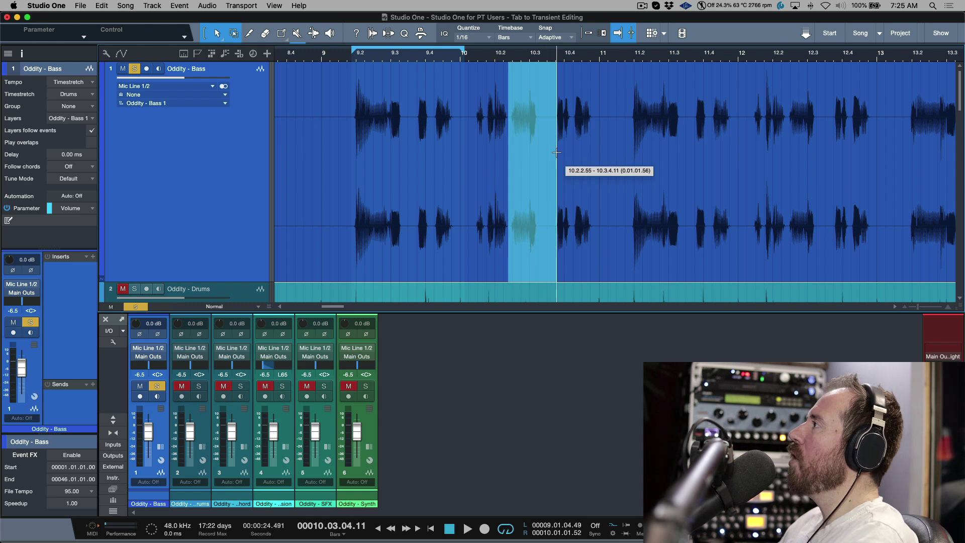
pyautogui.moveTo(456, 131); pyautogui.dragTo(410, 156)
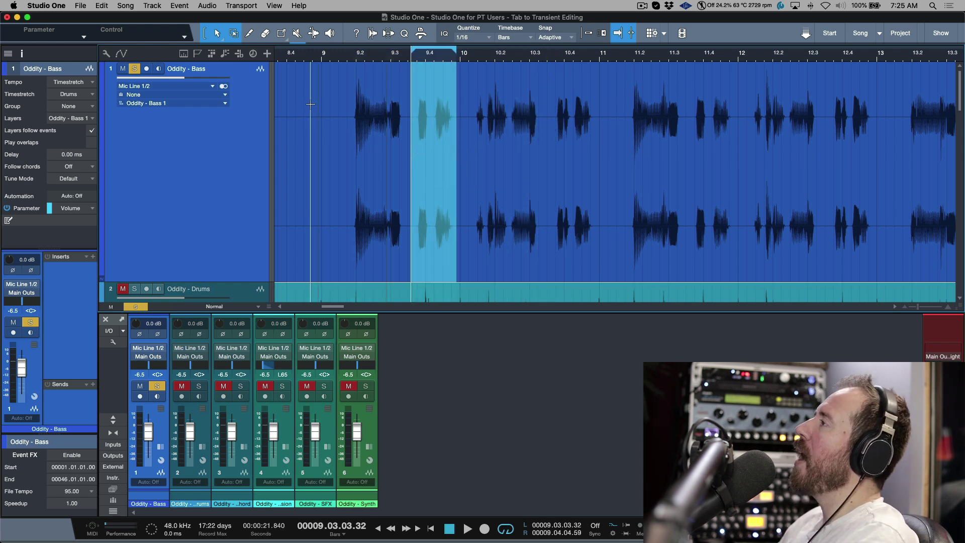
pyautogui.moveTo(308, 92); pyautogui.dragTo(382, 92)
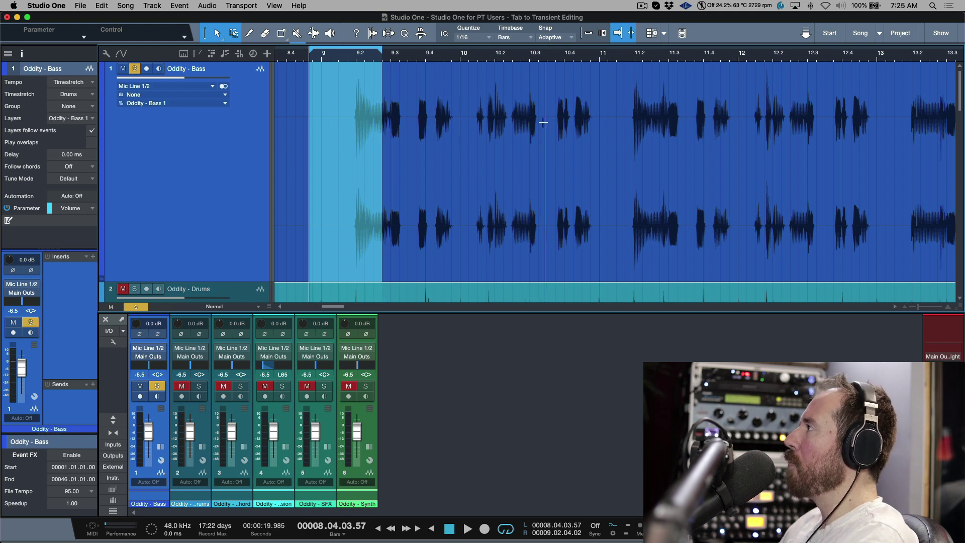
pyautogui.moveTo(542, 138); pyautogui.dragTo(468, 137)
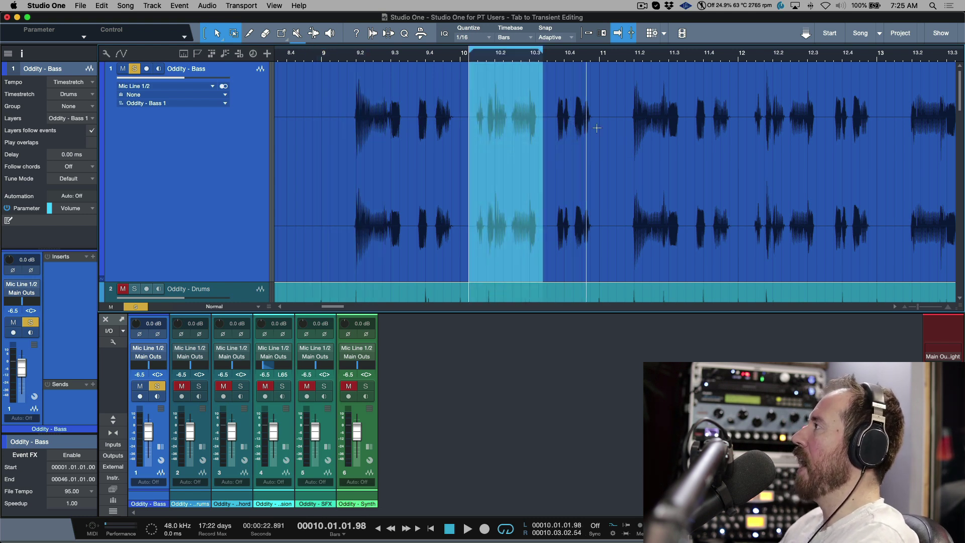
pyautogui.moveTo(599, 125); pyautogui.dragTo(554, 133)
# Select bar 10 to 10.3 and 10.4 to 11, then add a range around 9.4–10.1
pyautogui.click(539, 196)
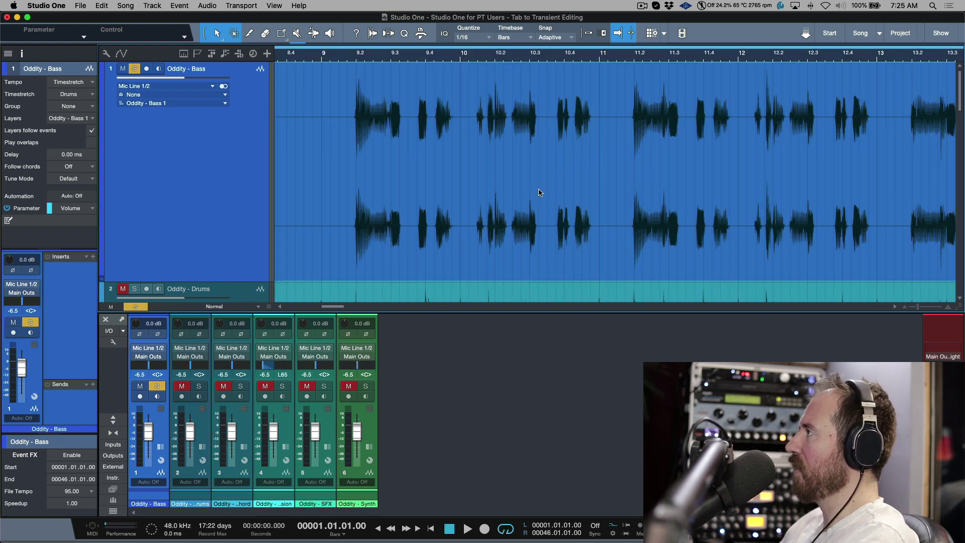
pyautogui.click(468, 90)
pyautogui.moveTo(480, 90); pyautogui.dragTo(542, 86)
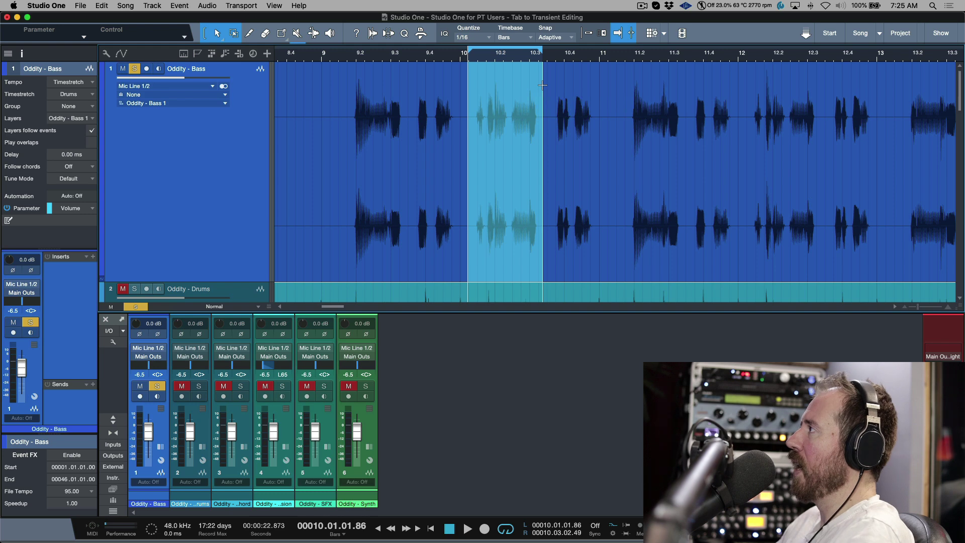
pyautogui.moveTo(552, 101); pyautogui.dragTo(597, 97)
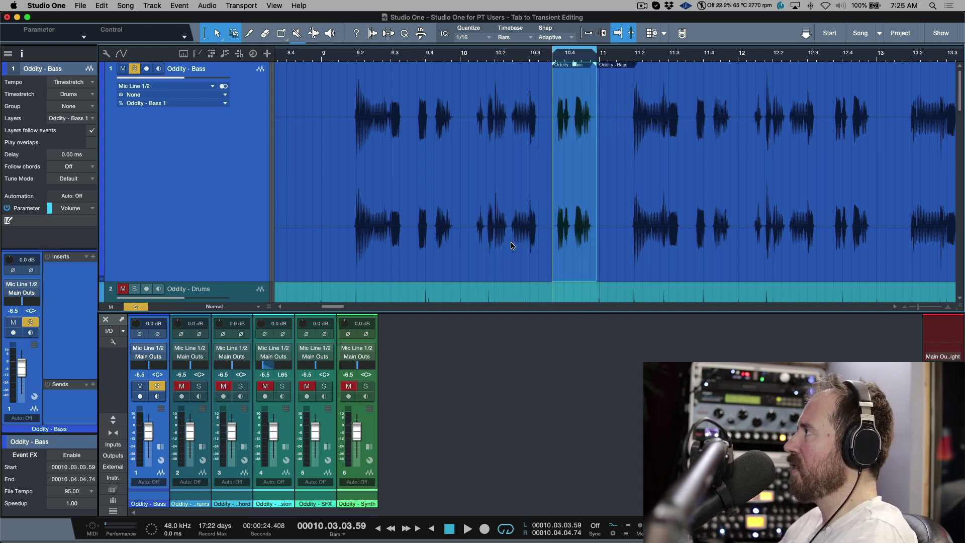
pyautogui.moveTo(428, 121); pyautogui.dragTo(548, 119)
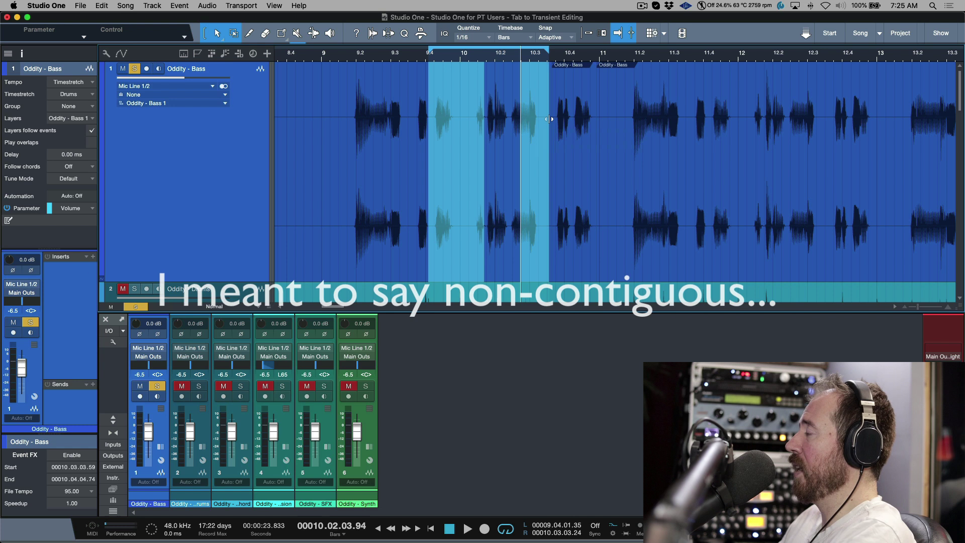
# Select the short event between bars 10.4 and 11 and enable the play start marker
pyautogui.click(574, 203)
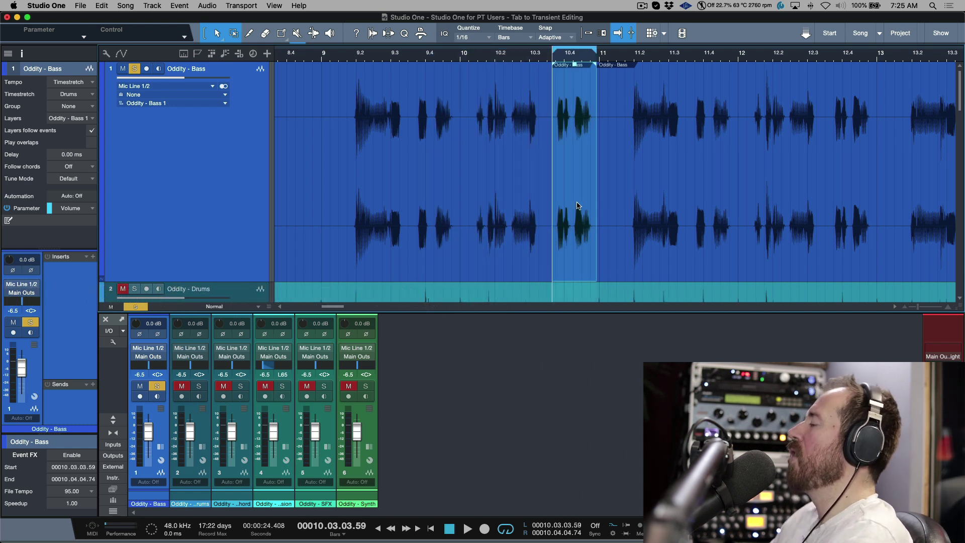
pyautogui.rightClick(504, 529)
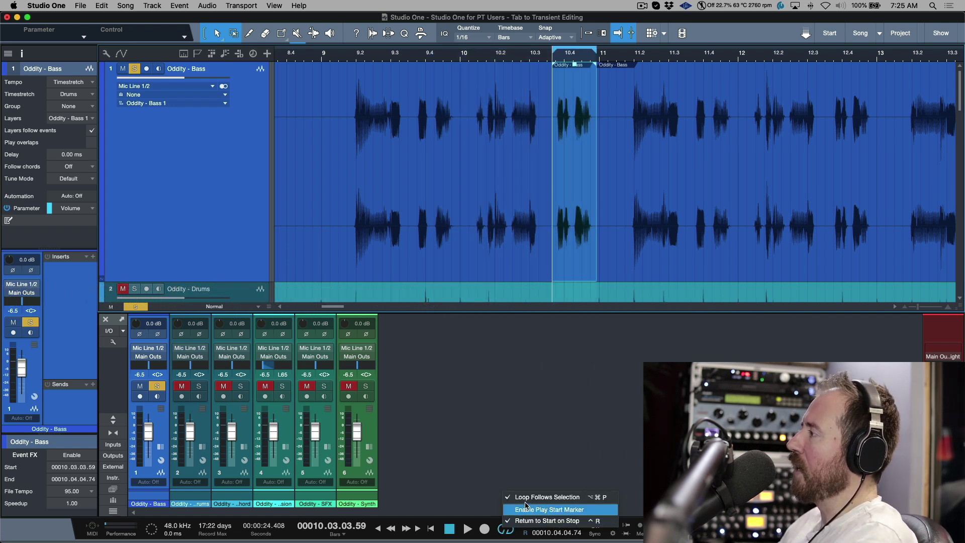
pyautogui.click(548, 510)
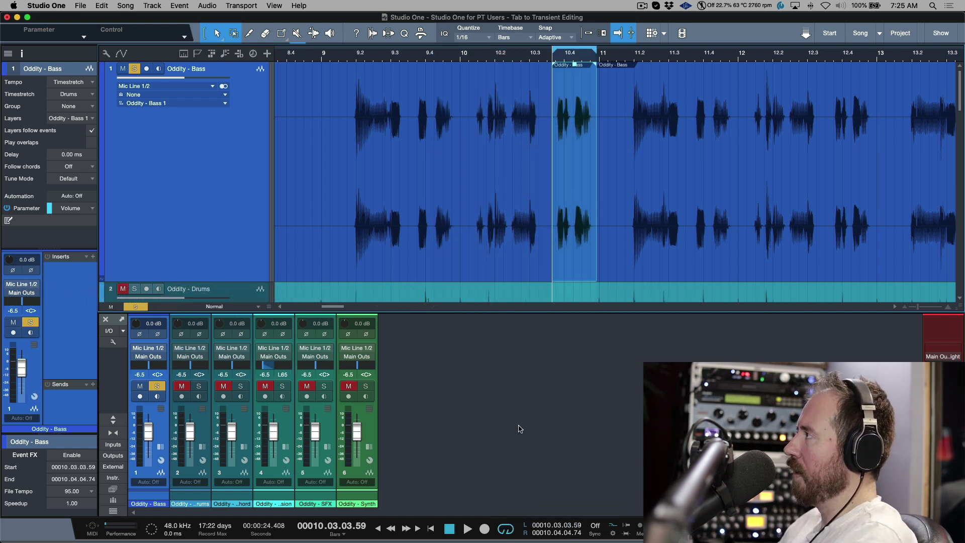
# Set the play start just before bar 9.2, then play and stop to return there
pyautogui.click(345, 89)
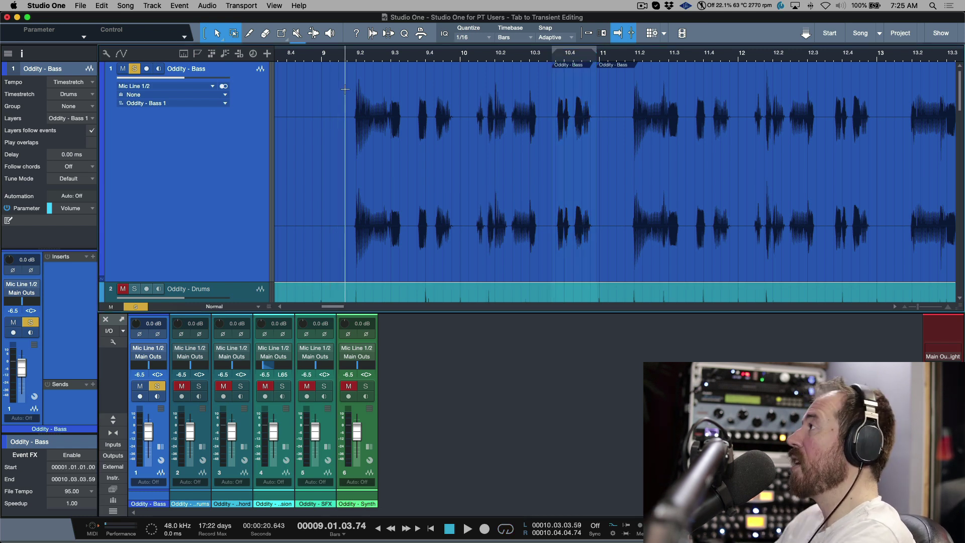
pyautogui.hscroll(1, 345, 89)
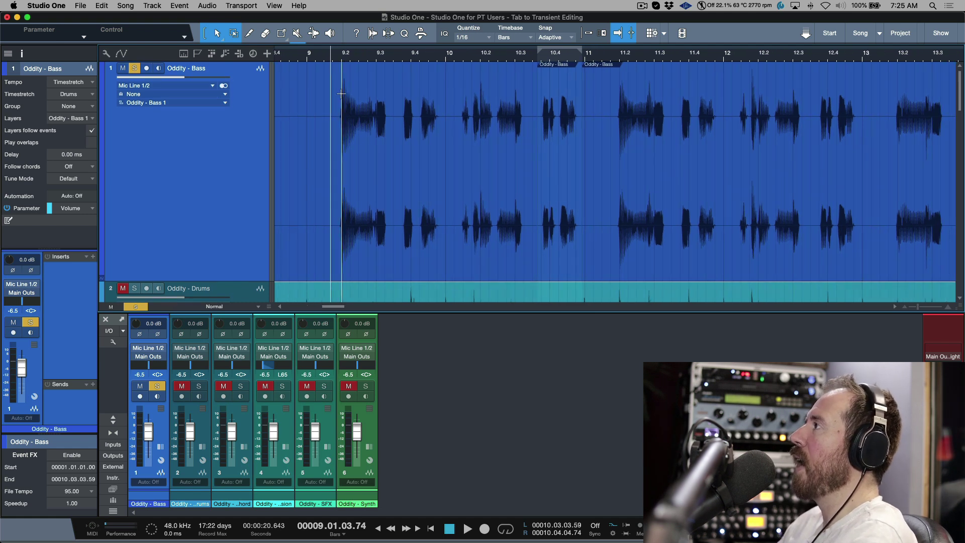
pyautogui.click(332, 97)
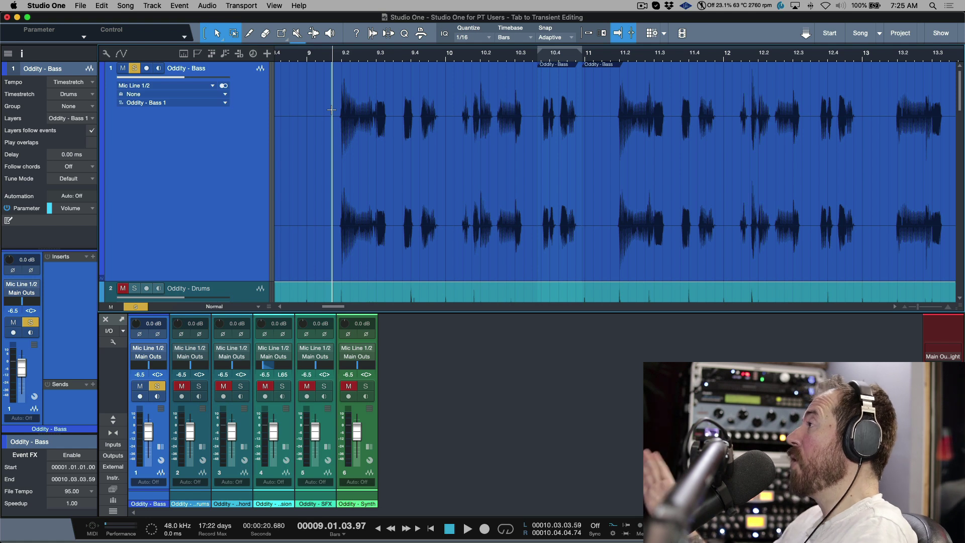
pyautogui.press('space')
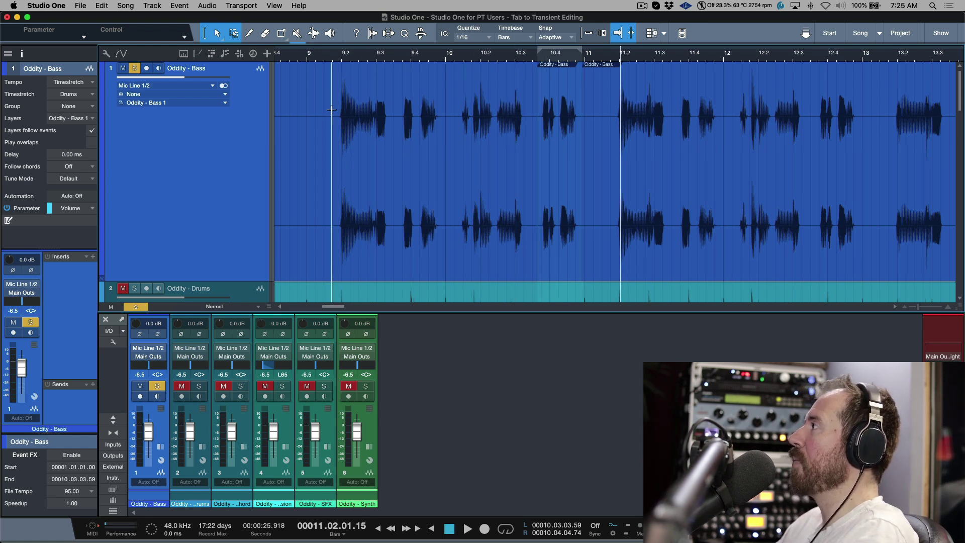
pyautogui.press('space')
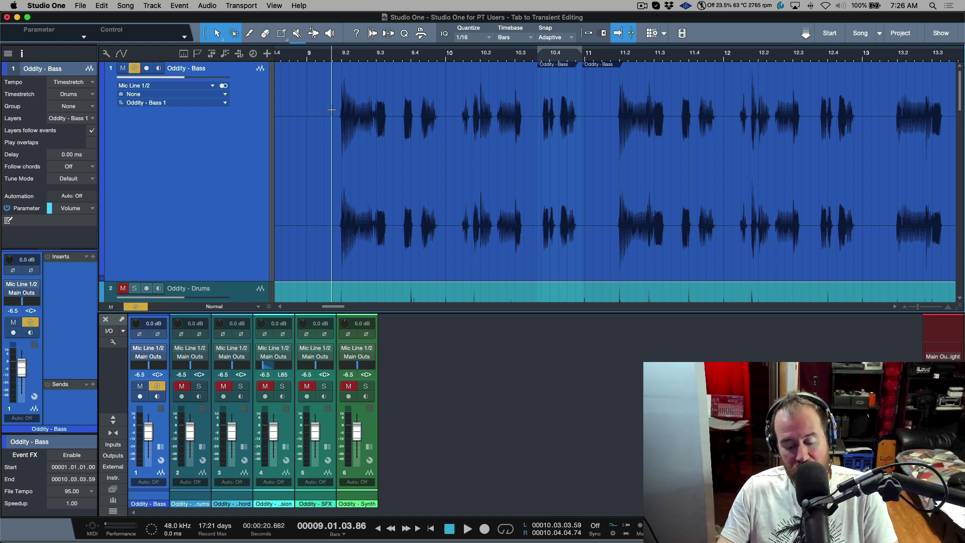
pyautogui.press('super+comma')
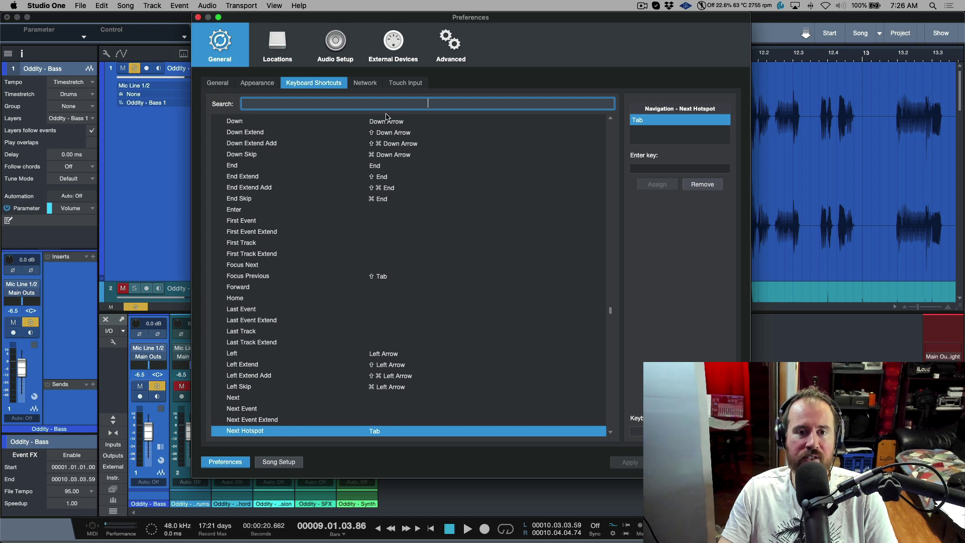
pyautogui.write('hots')
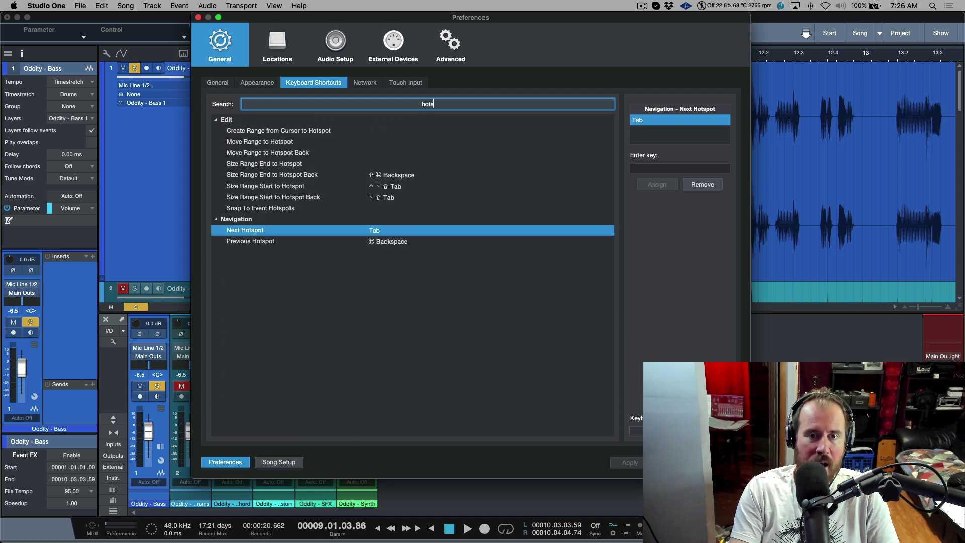
pyautogui.write('pot')
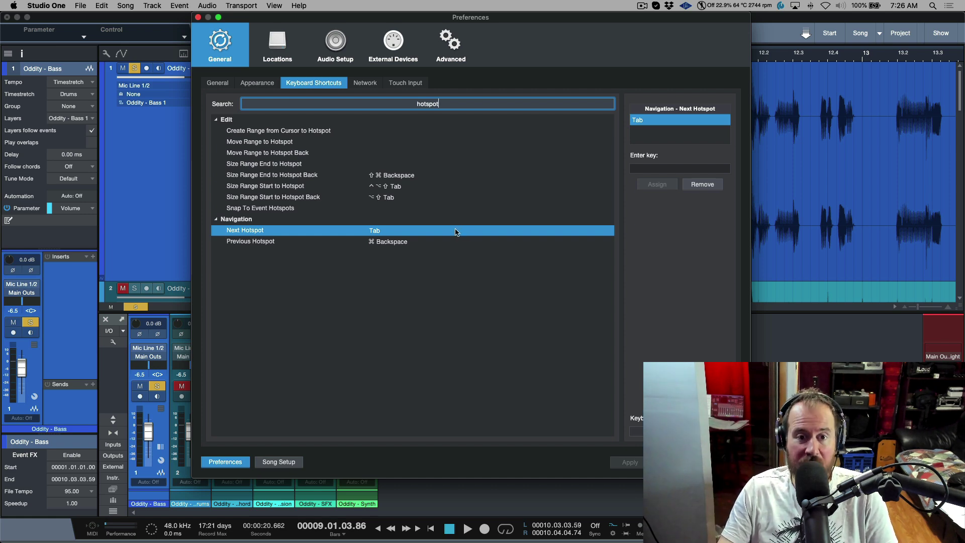
# Close Preferences, select transient by transient from near bar 9.2 to about 10.2, and reopen Keyboard Shortcuts
pyautogui.press('Return')
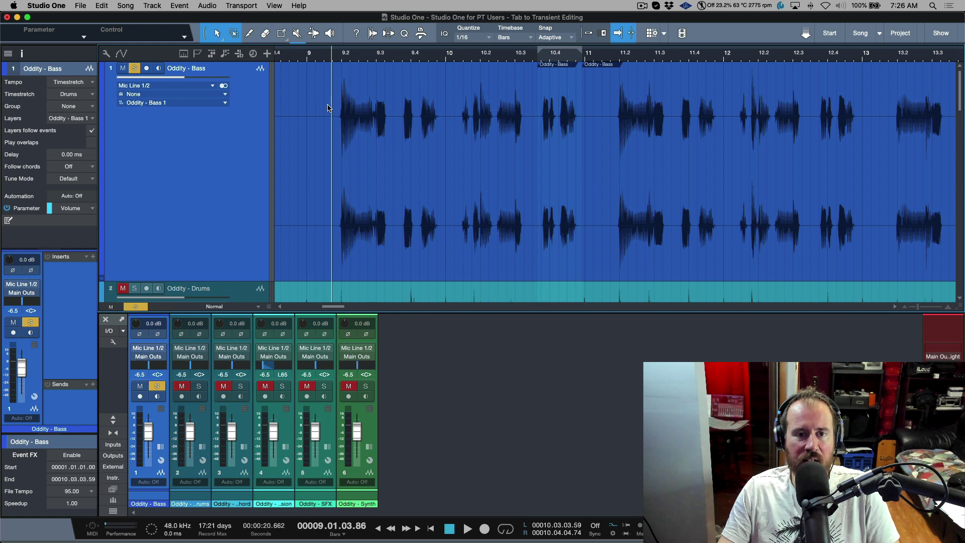
pyautogui.hotkey('shift', 'Tab')
pyautogui.press('Tab')
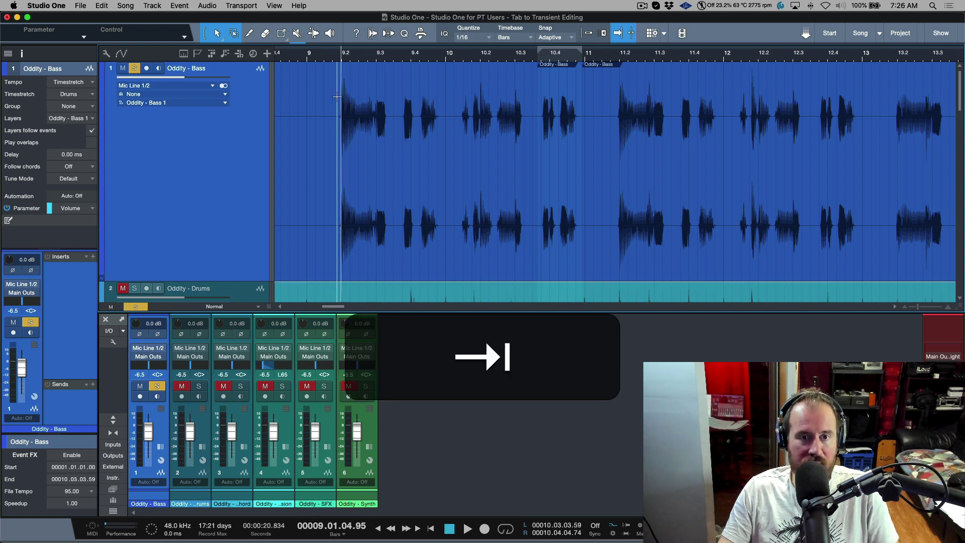
pyautogui.hotkey('shift', 'Tab')
pyautogui.hotkey('shift', 'Tab')
pyautogui.hotkey('shift', 'Tab')
pyautogui.hotkey('shift', 'Tab')
pyautogui.hotkey('shift', 'Tab')
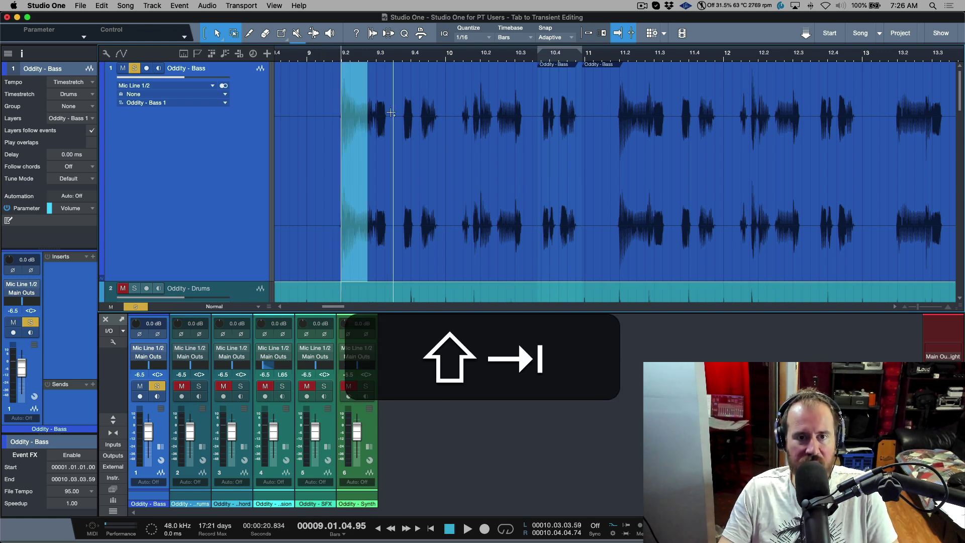
pyautogui.hotkey('shift', 'Tab')
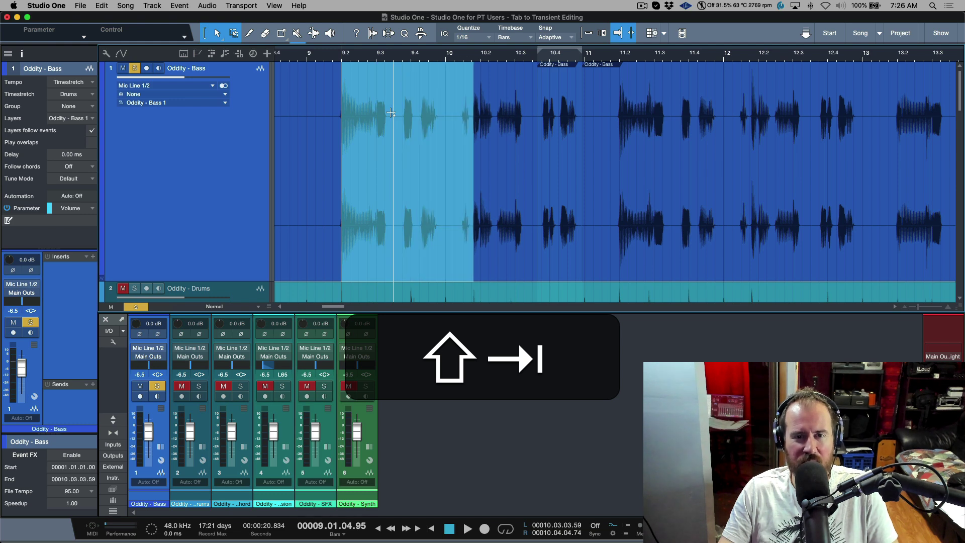
pyautogui.hotkey('shift', 'Tab')
pyautogui.press('super+comma')
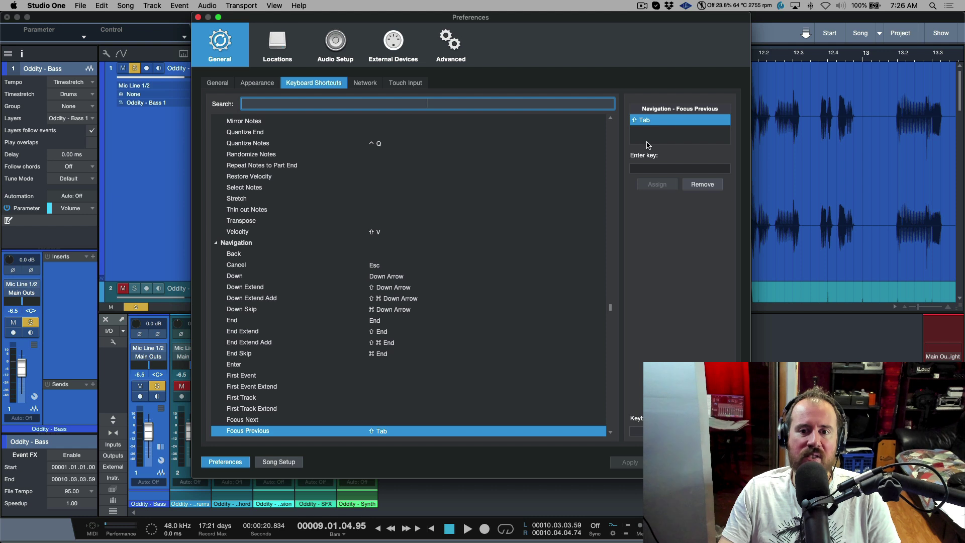
# Enter Shift+Tab in the Focus Previous shortcut field to see its assignment, then close Preferences
pyautogui.click(655, 168)
pyautogui.hotkey('shift', 'Tab')
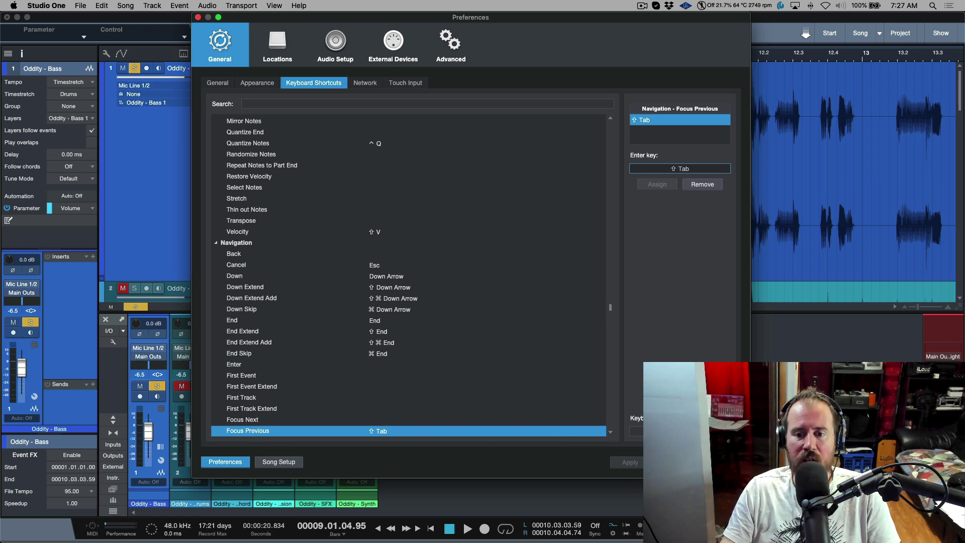
pyautogui.press('Escape')
# From before the first bass hit, Tab to a transient and extend a range to about bar 10.2
pyautogui.click(324, 95)
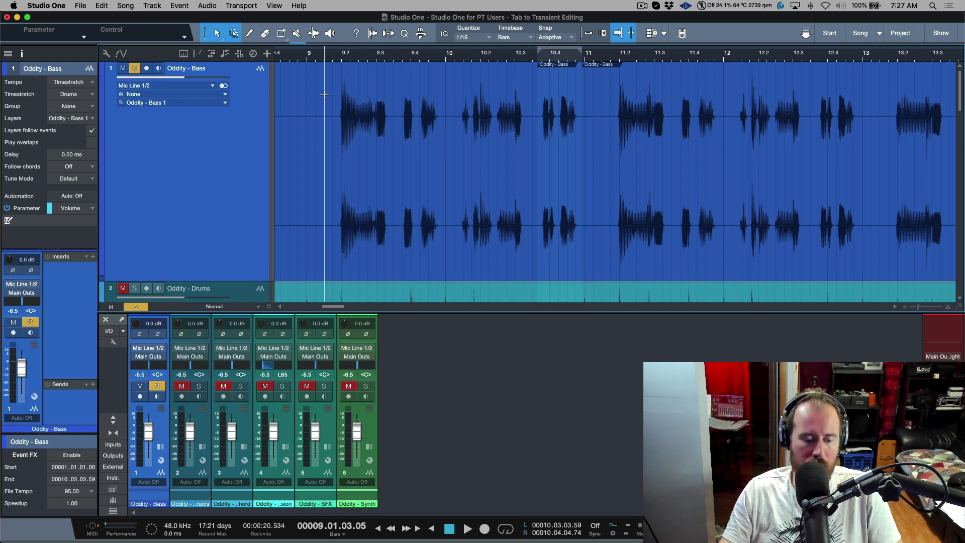
pyautogui.press('Tab')
pyautogui.hotkey('shift', 'Tab')
pyautogui.hotkey('shift', 'Tab')
pyautogui.hotkey('shift', 'Tab')
pyautogui.hotkey('shift', 'Tab')
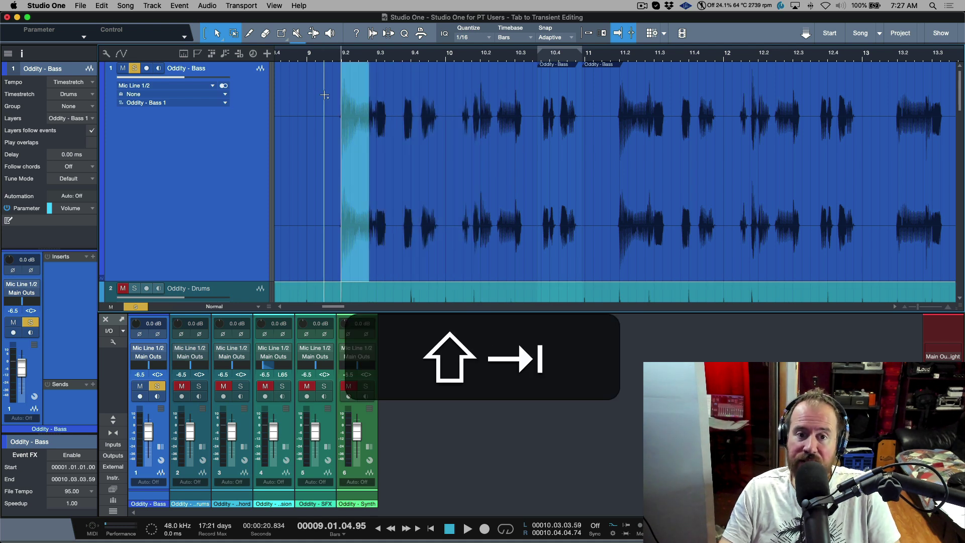
pyautogui.hotkey('shift', 'Tab')
pyautogui.hotkey('shift', 'Tab')
pyautogui.hotkey('shift', 'Tab')
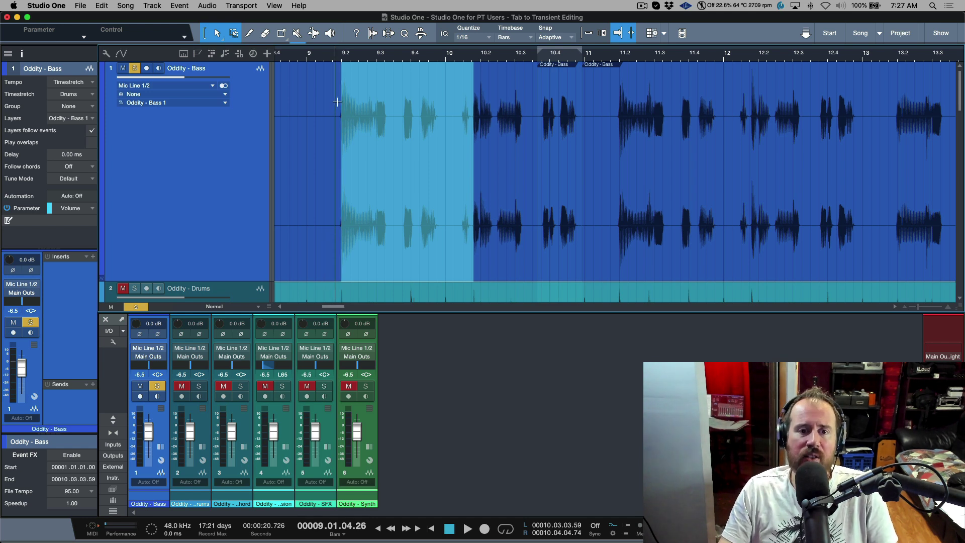
# Select the bass range from the transient at 9.03.04.28 to the one near bar 10.2
pyautogui.click(336, 102)
pyautogui.click(397, 107)
pyautogui.press('Tab')
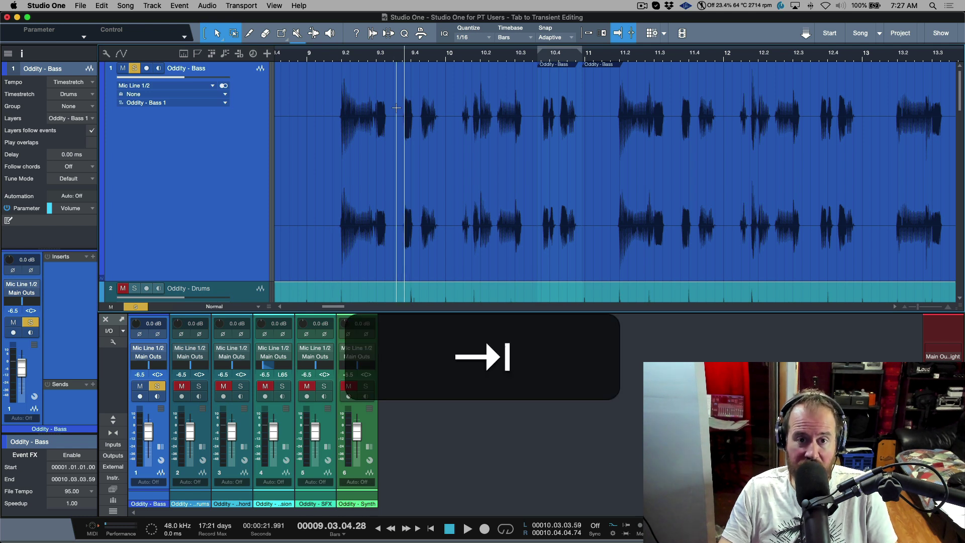
pyautogui.hotkey('shift', 'Tab')
pyautogui.hotkey('shift', 'Tab')
pyautogui.hotkey('shift', 'Tab')
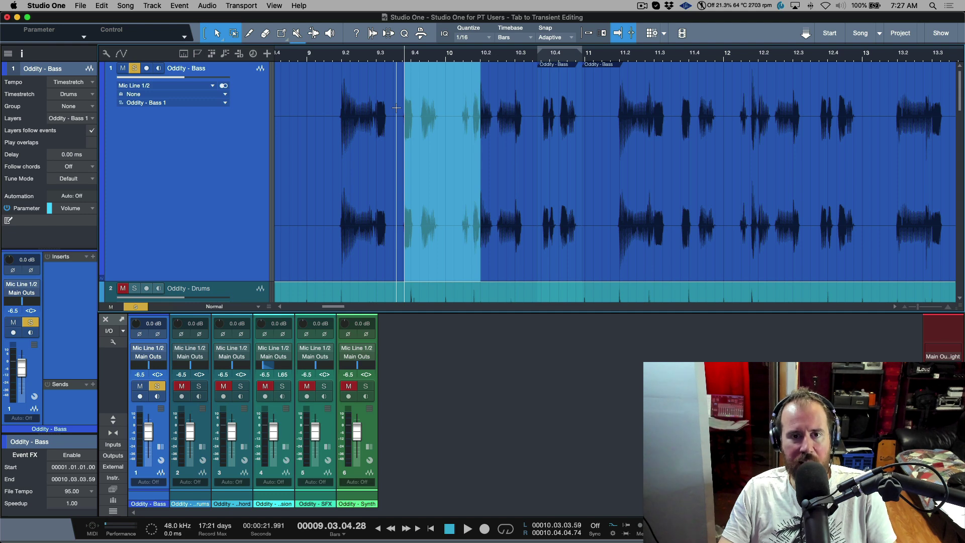
# In Pro Tools, set the insertion point at 10|1|062 and jump to the transient at 10|1|481
pyautogui.press('super+Tab')
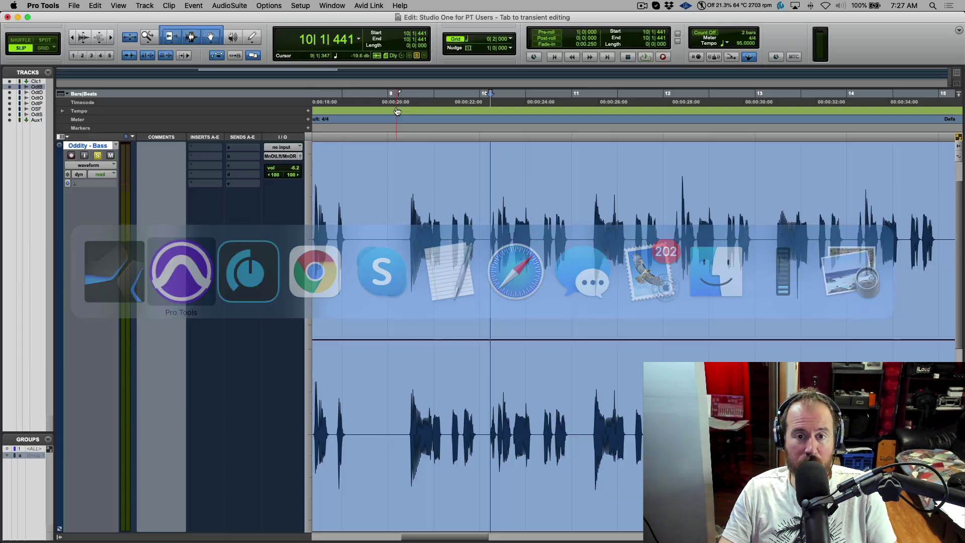
pyautogui.click(476, 212)
pyautogui.click(481, 212)
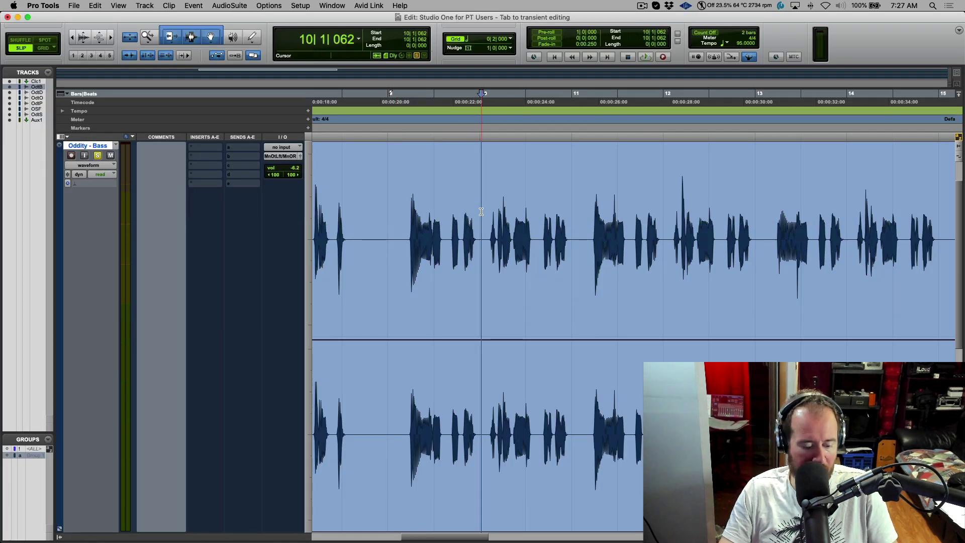
pyautogui.press('Tab')
# Extend the Pro Tools selection to 11|2|000 and back to 9|3|784, then return to Studio One
pyautogui.hotkey('shift', 'Tab')
pyautogui.hotkey('shift', 'Tab')
pyautogui.hotkey('shift', 'Tab')
pyautogui.hotkey('shift', 'Tab')
pyautogui.hotkey('shift', 'Tab')
pyautogui.hotkey('shift', 'Tab')
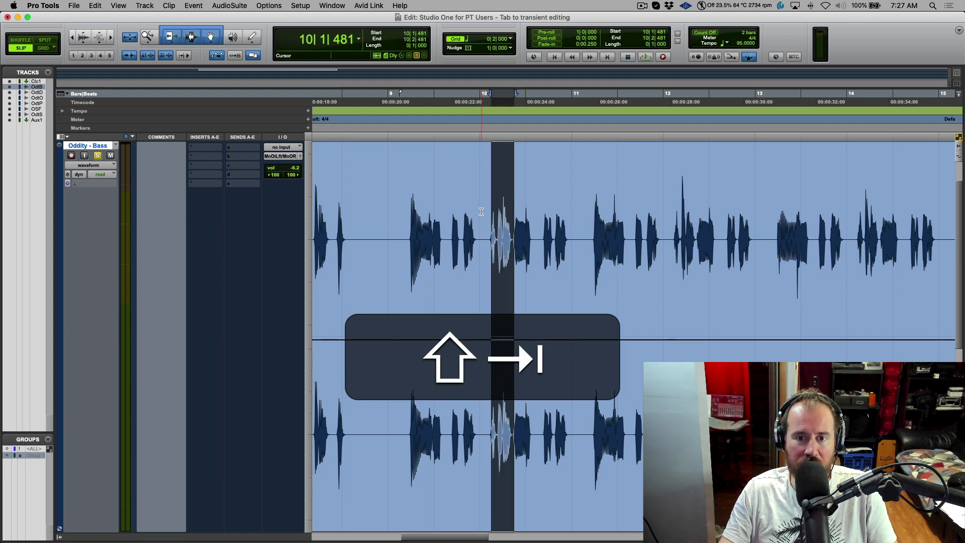
pyautogui.hotkey('shift', 'Tab')
pyautogui.hotkey('shift', 'Tab')
pyautogui.hotkey('shift', 'Tab')
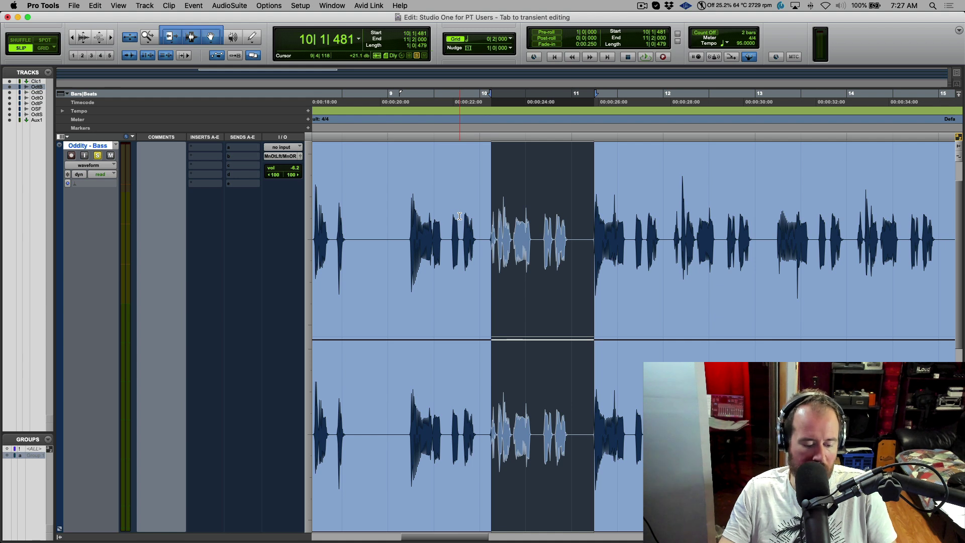
pyautogui.hotkey('alt', 'shift', 'Tab')
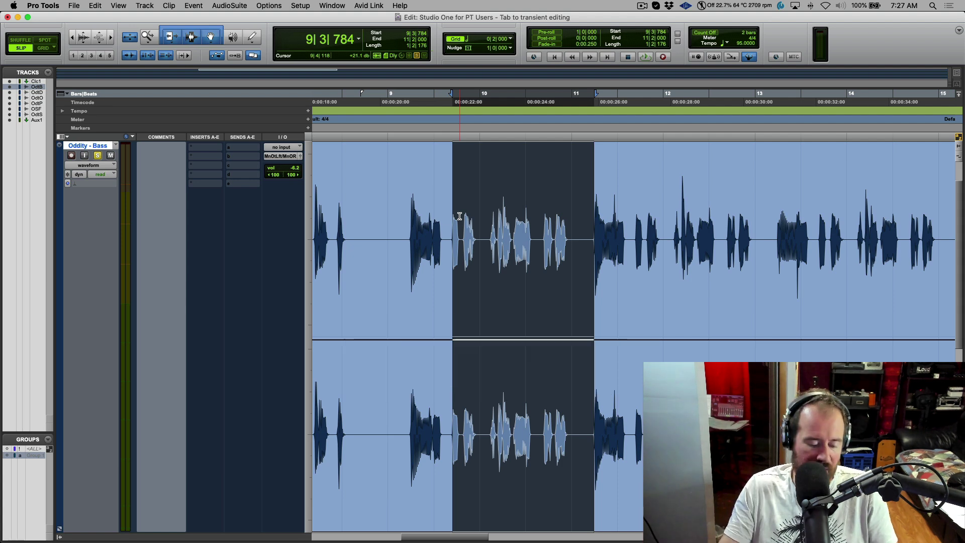
pyautogui.press('super+Tab')
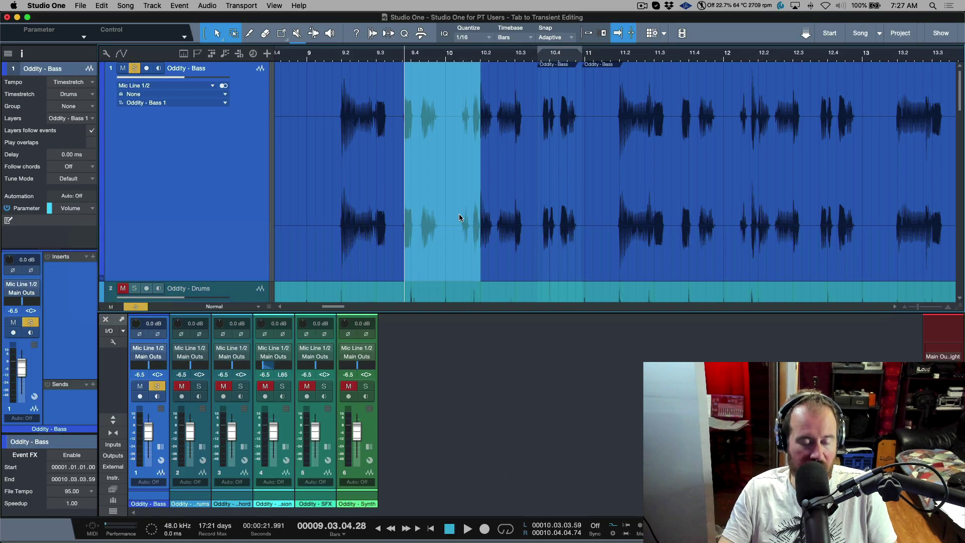
# Start a bass range at the first transient after bar 10 and extend its end to about bar 10.4
pyautogui.click(444, 88)
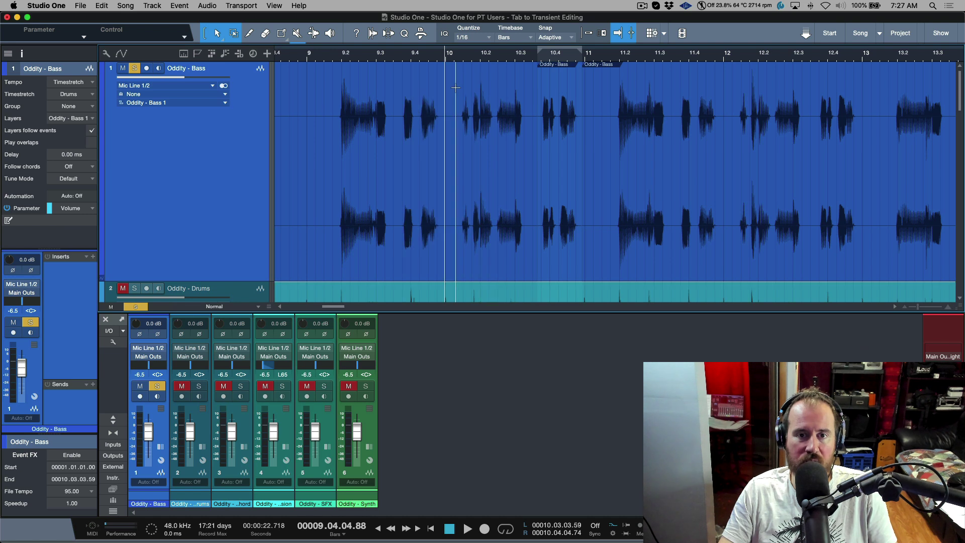
pyautogui.press('Tab')
pyautogui.hotkey('shift', 'Tab')
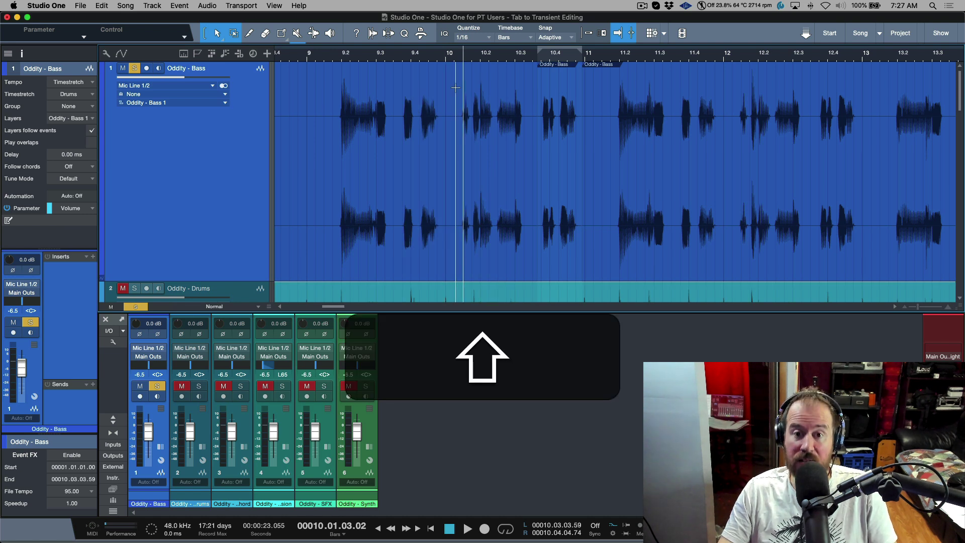
pyautogui.hotkey('shift', 'Tab')
pyautogui.hotkey('shift', 'Tab')
pyautogui.hotkey('shift', 'Tab')
pyautogui.hotkey('shift', 'Tab')
pyautogui.hotkey('shift', 'Tab')
pyautogui.hotkey('shift', 'Tab')
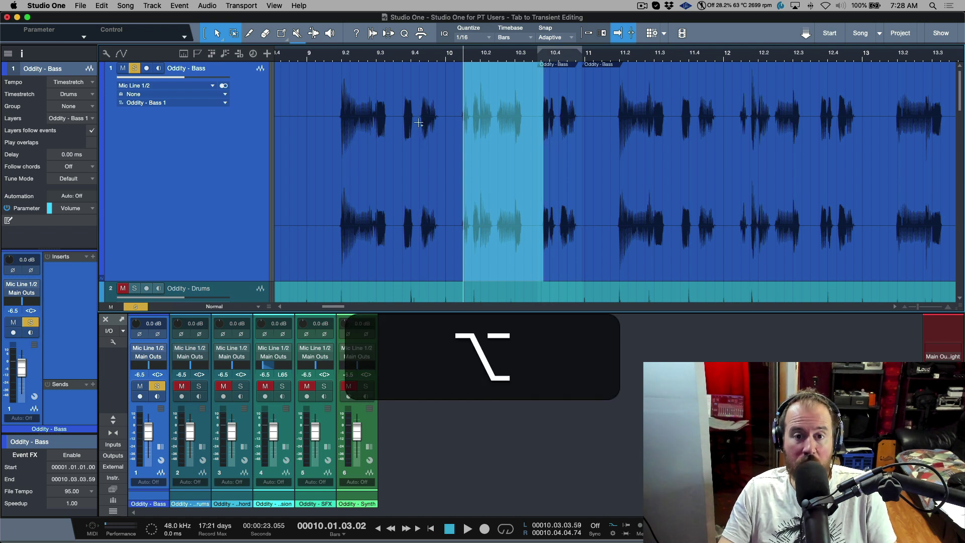
# Extend the range start back three transients to near bar 9.3, then open keyboard shortcut preferences
pyautogui.hotkey('alt', 'shift', 'Tab')
pyautogui.hotkey('alt', 'shift', 'Tab')
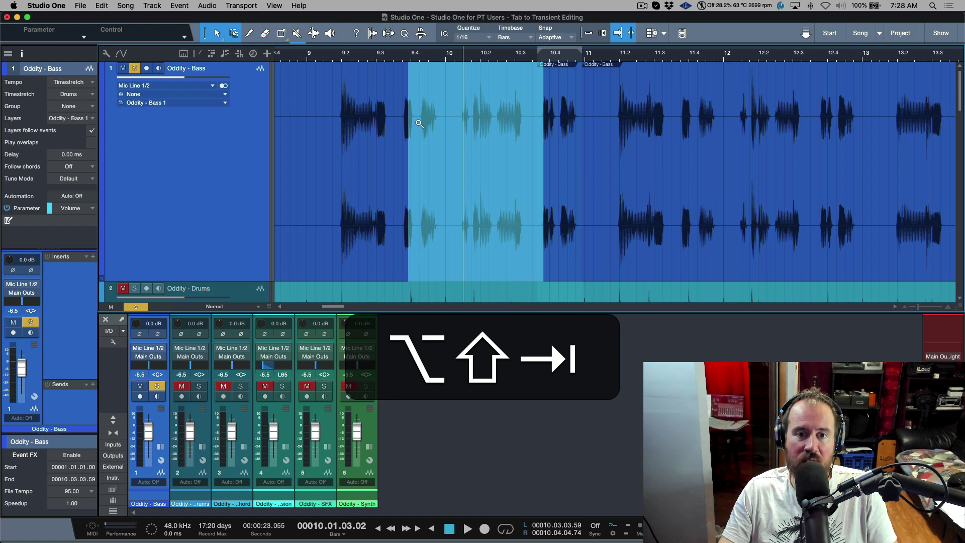
pyautogui.hotkey('alt', 'shift', 'Tab')
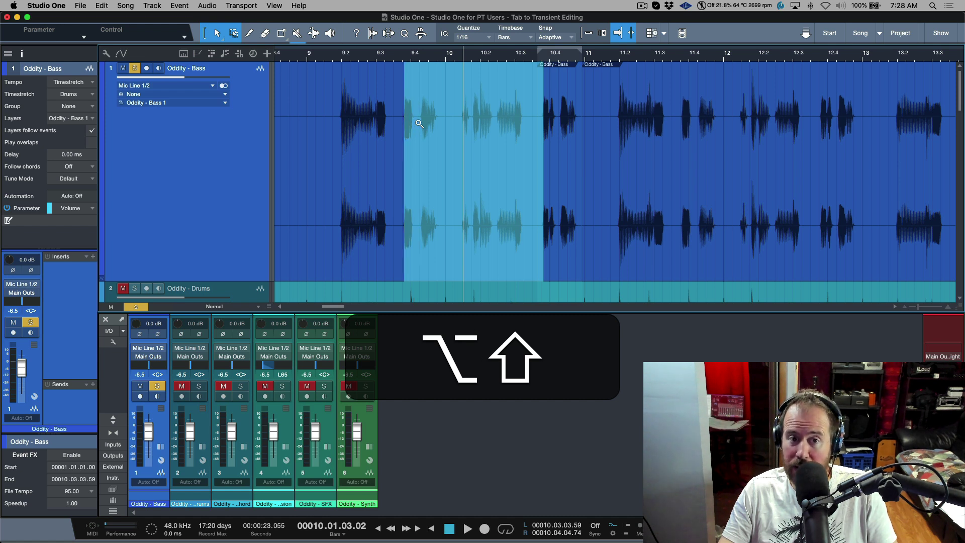
pyautogui.hotkey('alt', 'shift', 'Tab')
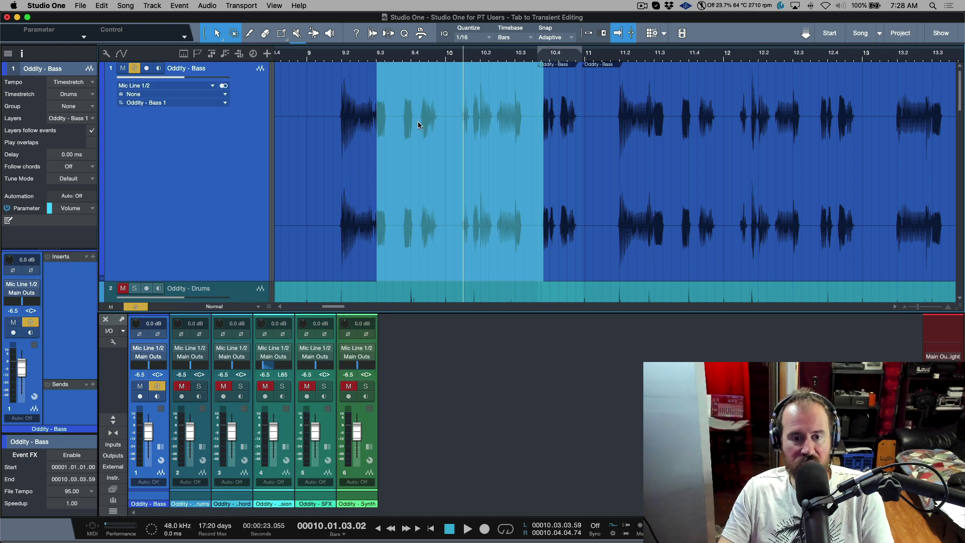
pyautogui.press('super+comma')
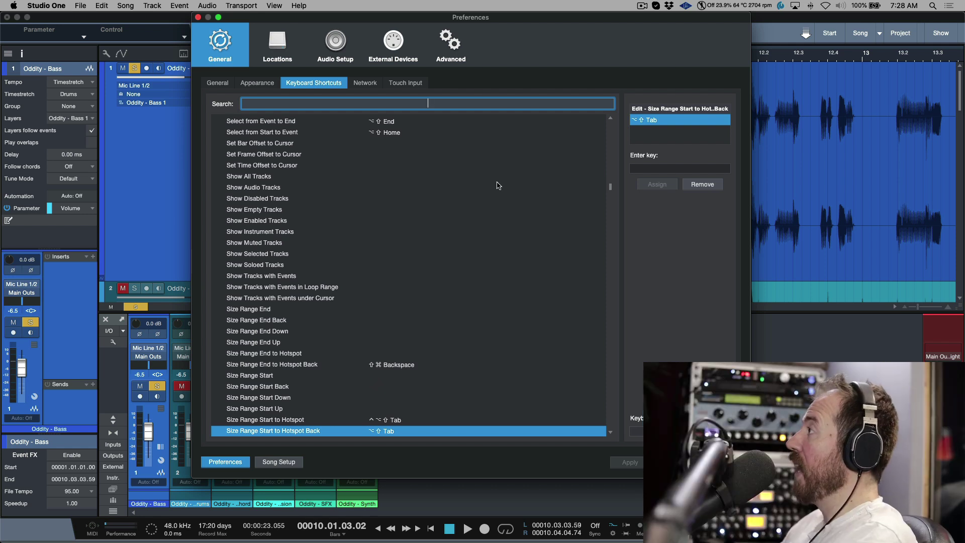
# Check Size Range Start to Hotspot Back (Option+Shift+Tab) in the Enter key field
pyautogui.click(661, 169)
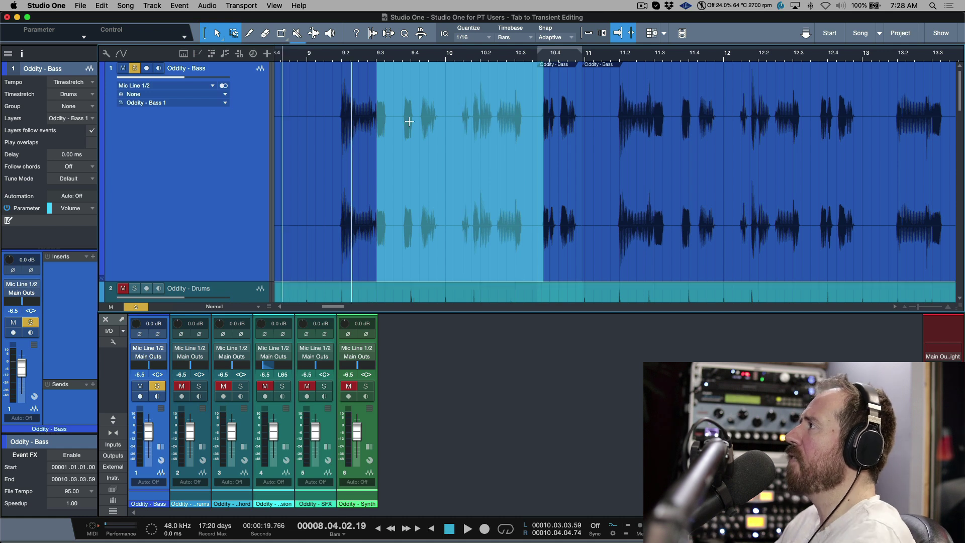
# Select the Oddity - Bass range from about bar 9.2 to 10.3 by growing and trimming across transients
pyautogui.click(398, 100)
pyautogui.press('Tab')
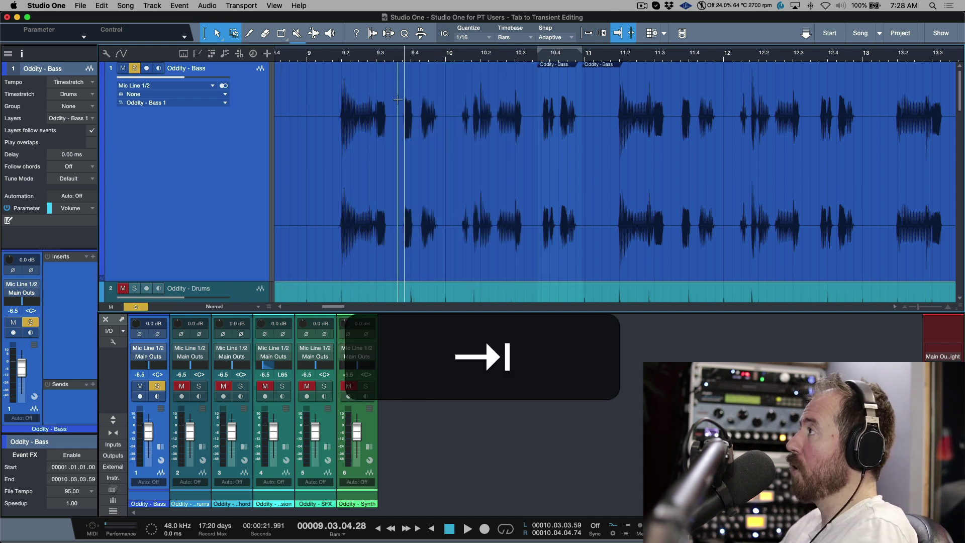
pyautogui.hotkey('shift', 'Tab')
pyautogui.hotkey('shift', 'Tab')
pyautogui.hotkey('shift', 'Tab')
pyautogui.hotkey('shift', 'Tab')
pyautogui.hotkey('shift', 'Tab')
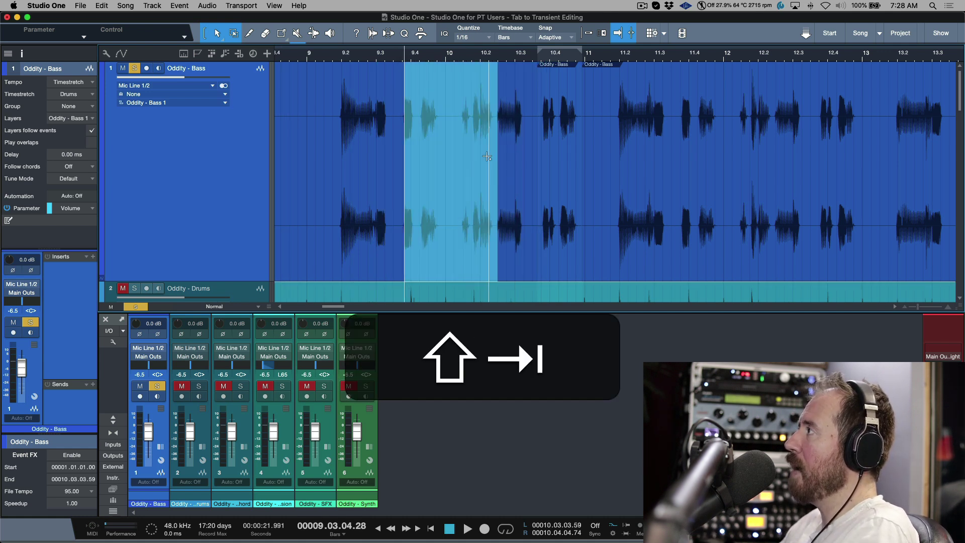
pyautogui.hotkey('shift', 'Tab')
pyautogui.hotkey('shift', 'Tab')
pyautogui.hotkey('shift', 'Tab')
pyautogui.hotkey('shift', 'Tab')
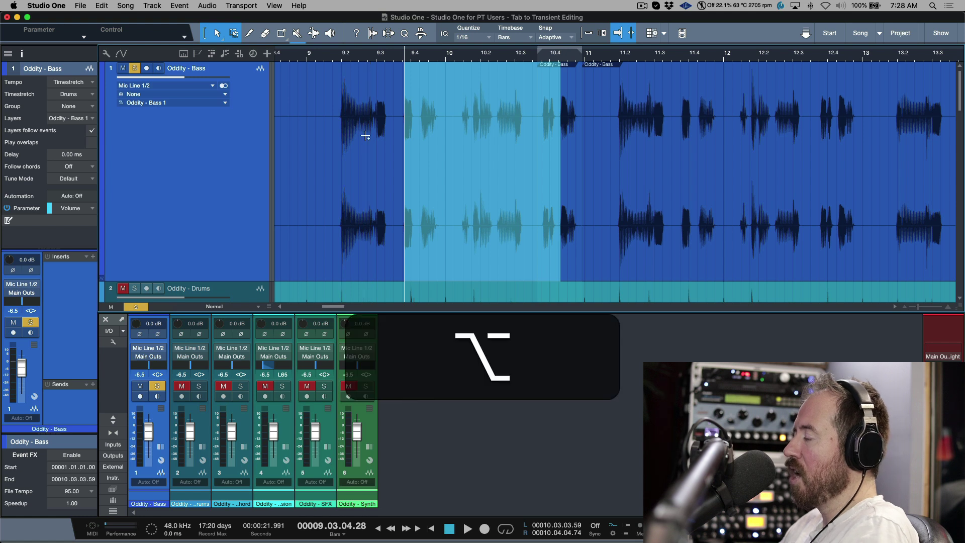
pyautogui.hotkey('alt', 'shift', 'Tab')
pyautogui.hotkey('alt', 'shift', 'Tab')
pyautogui.hotkey('alt', 'shift', 'Tab')
pyautogui.hotkey('alt', 'shift', 'Tab')
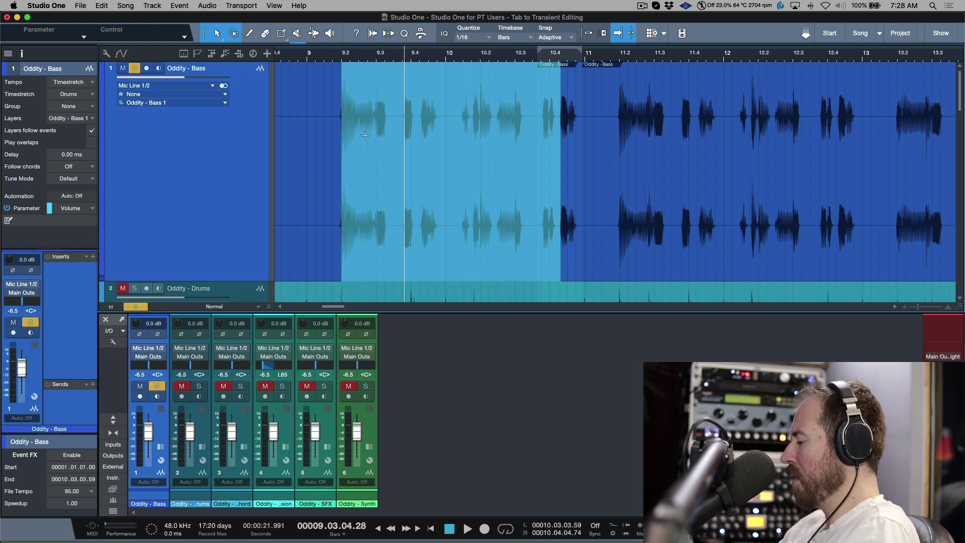
pyautogui.hotkey('shift', 'Tab')
pyautogui.hotkey('shift', 'Tab')
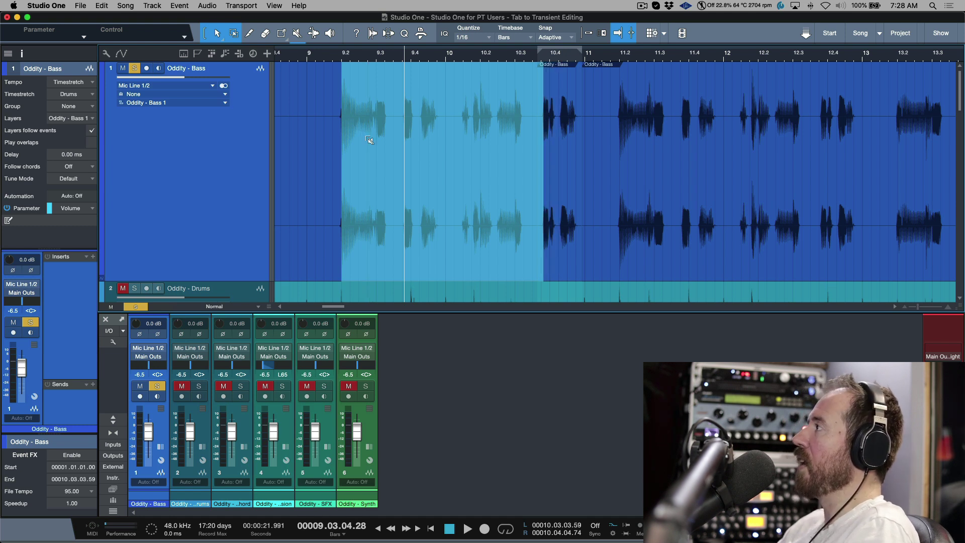
pyautogui.press('super+comma')
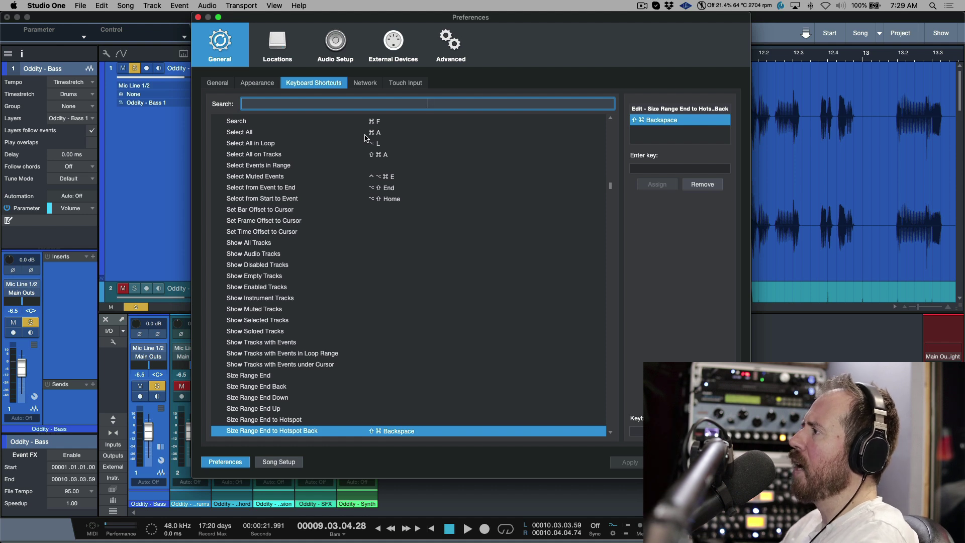
pyautogui.click(311, 421)
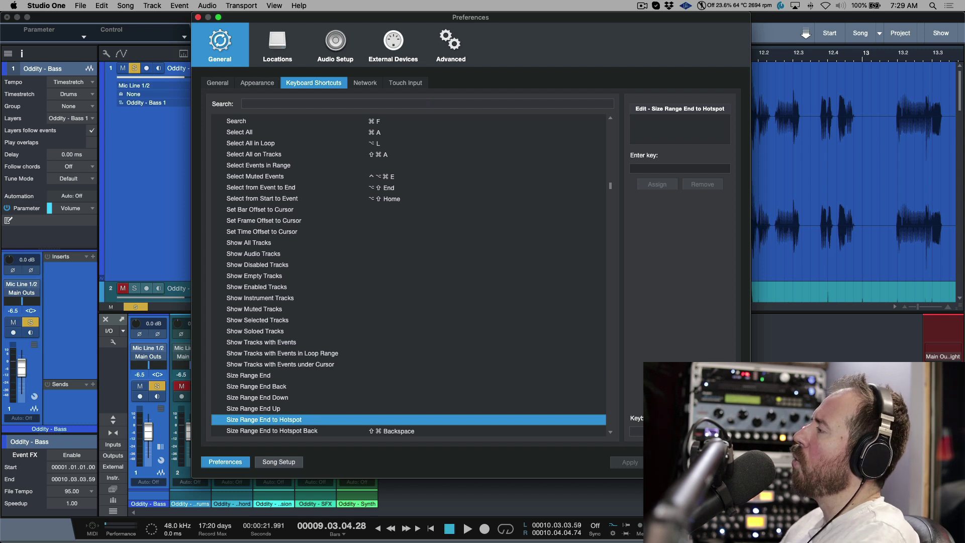
pyautogui.press('Escape')
# Set the position near bar 9 on the bass and select forward across successive transients
pyautogui.click(562, 198)
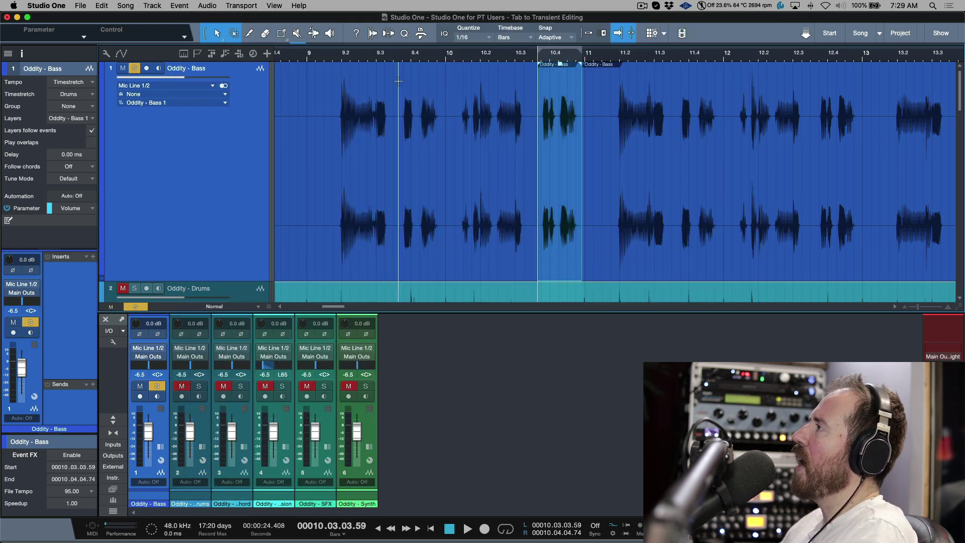
pyautogui.click(327, 96)
pyautogui.press('Tab')
pyautogui.hotkey('shift', 'Tab')
pyautogui.hotkey('shift', 'Tab')
pyautogui.hotkey('shift', 'Tab')
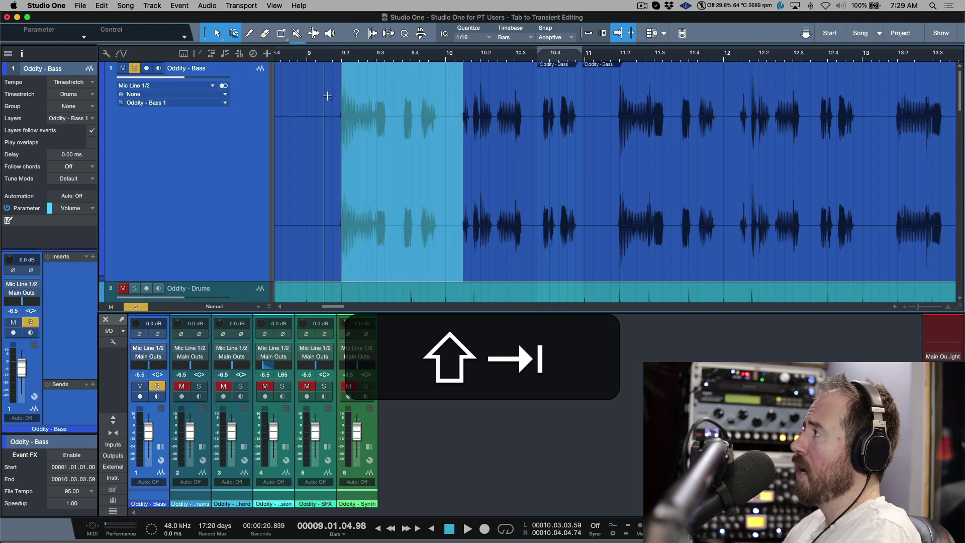
# Select from near bar 10 to around bar 11.3, extending the start back past bar 9.3
pyautogui.click(451, 92)
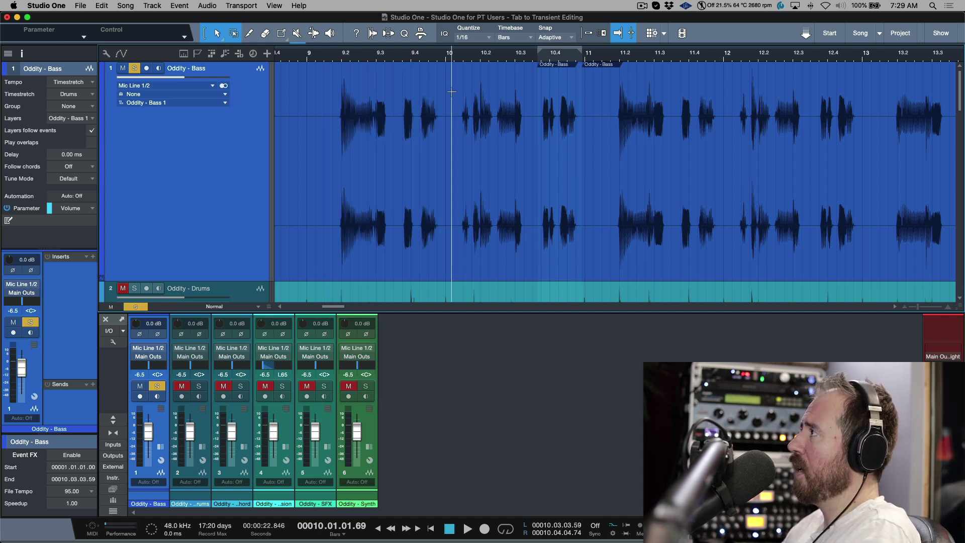
pyautogui.hotkey('shift', 'Tab')
pyautogui.hotkey('shift', 'Tab')
pyautogui.hotkey('shift', 'Tab')
pyautogui.hotkey('shift', 'Tab')
pyautogui.hotkey('shift', 'Tab')
pyautogui.hotkey('shift', 'Tab')
pyautogui.hotkey('shift', 'Tab')
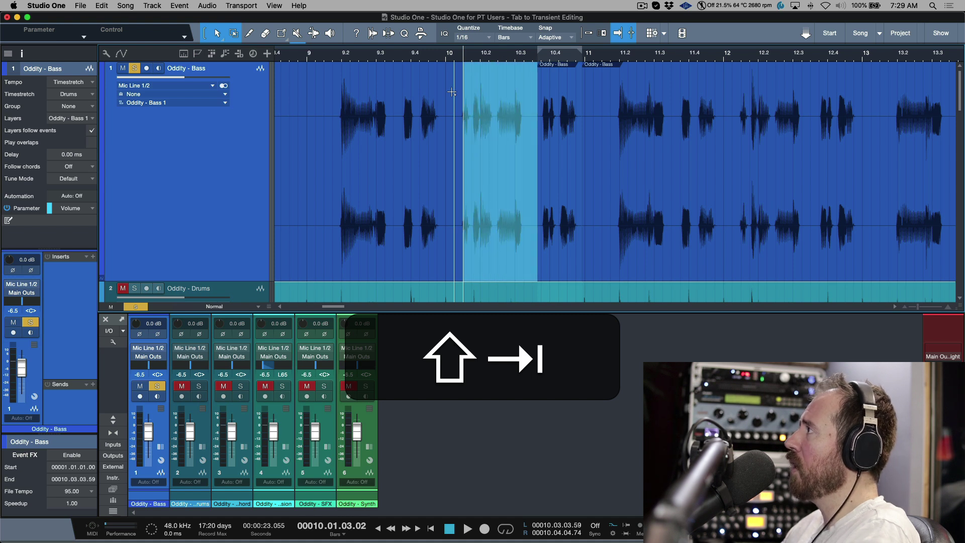
pyautogui.hotkey('shift', 'Tab')
pyautogui.hotkey('shift', 'Tab')
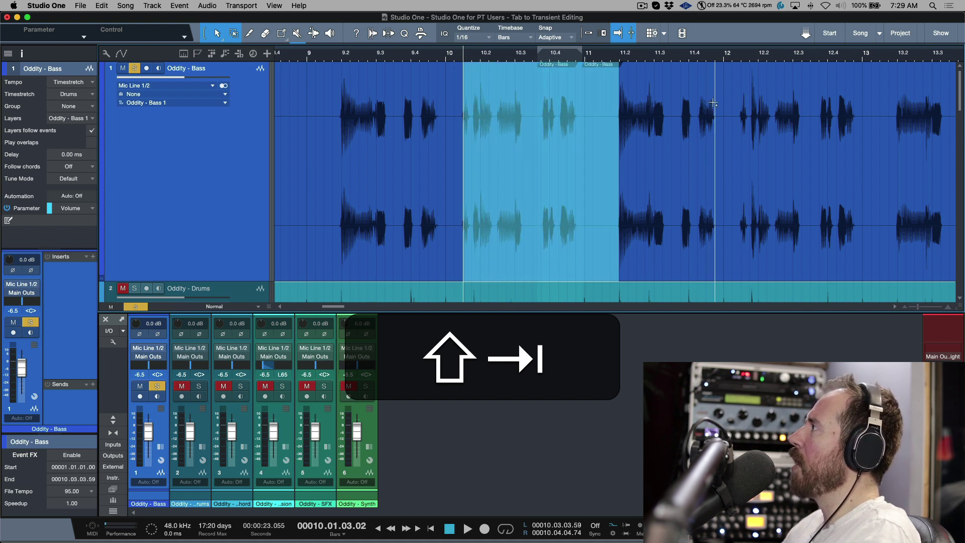
pyautogui.hotkey('shift', 'Tab')
pyautogui.hotkey('shift', 'Tab')
pyautogui.hotkey('shift', 'Tab')
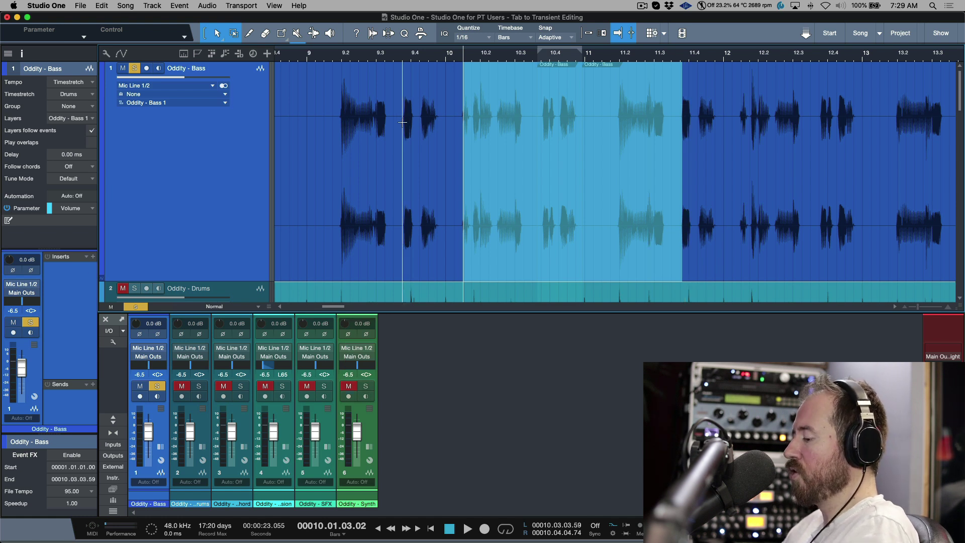
pyautogui.hotkey('alt', 'shift', 'Tab')
pyautogui.hotkey('alt', 'shift', 'Tab')
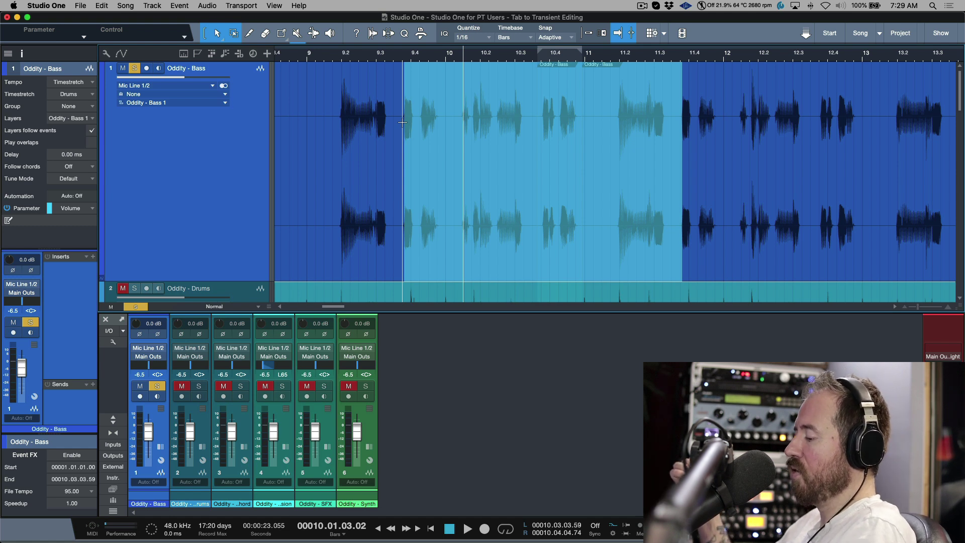
pyautogui.hotkey('alt', 'x')
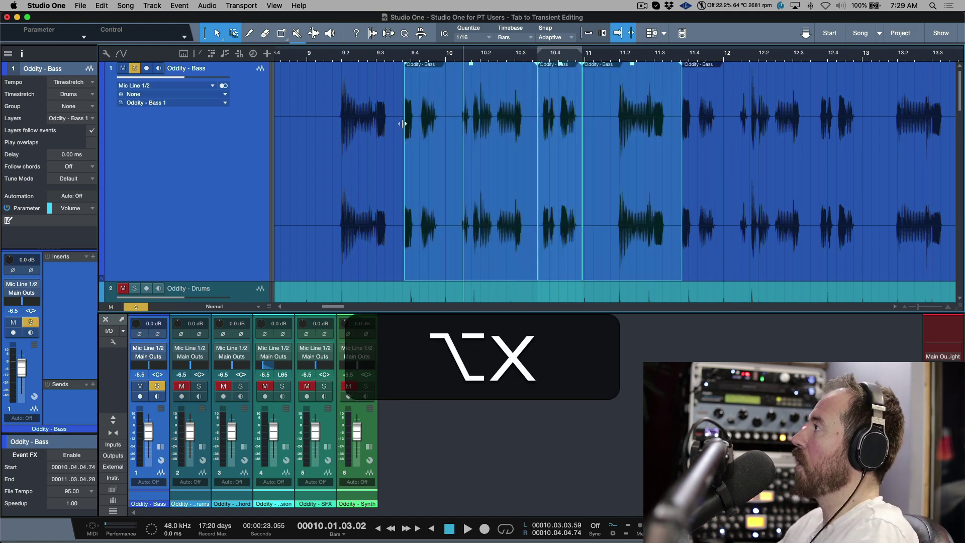
pyautogui.click(739, 187)
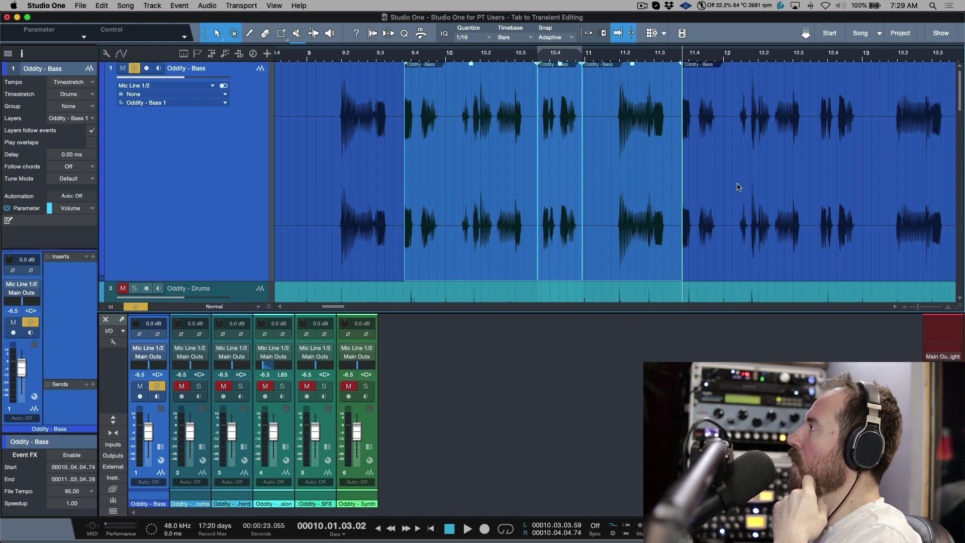
pyautogui.press('Tab')
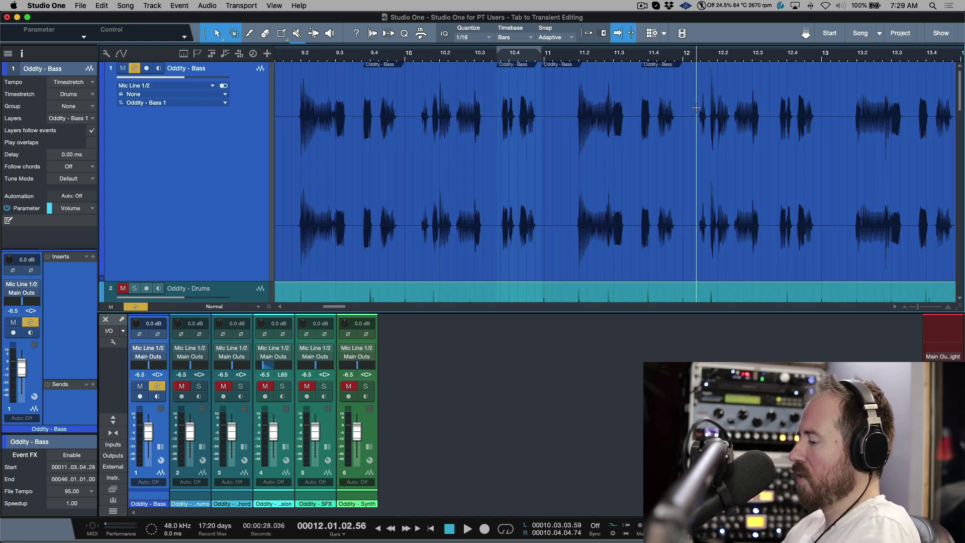
pyautogui.hotkey('shift', 'Tab')
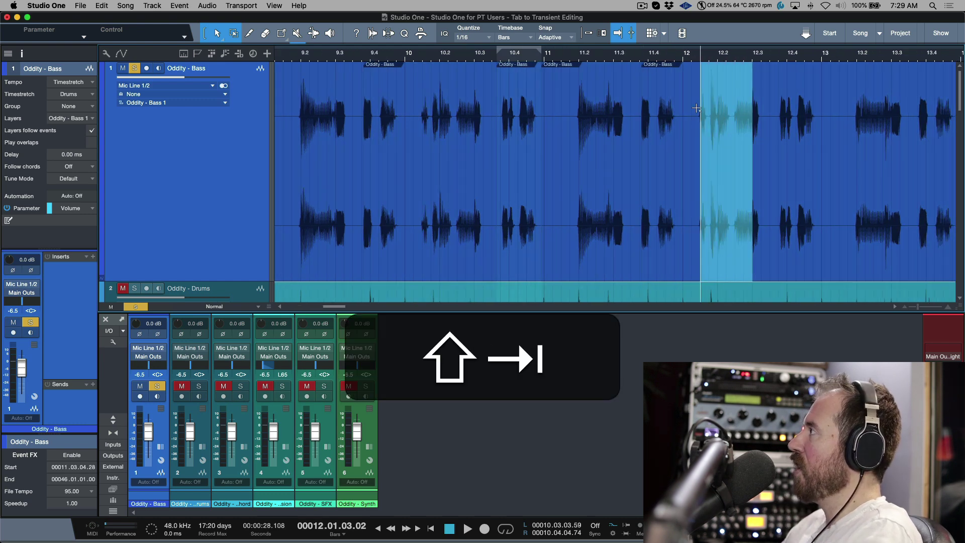
pyautogui.hotkey('alt', 'x')
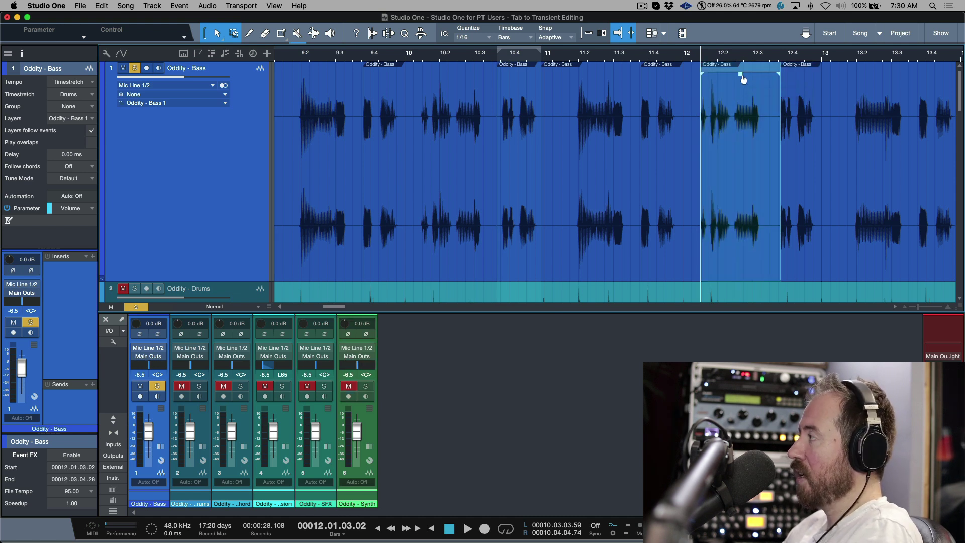
pyautogui.press('super+z')
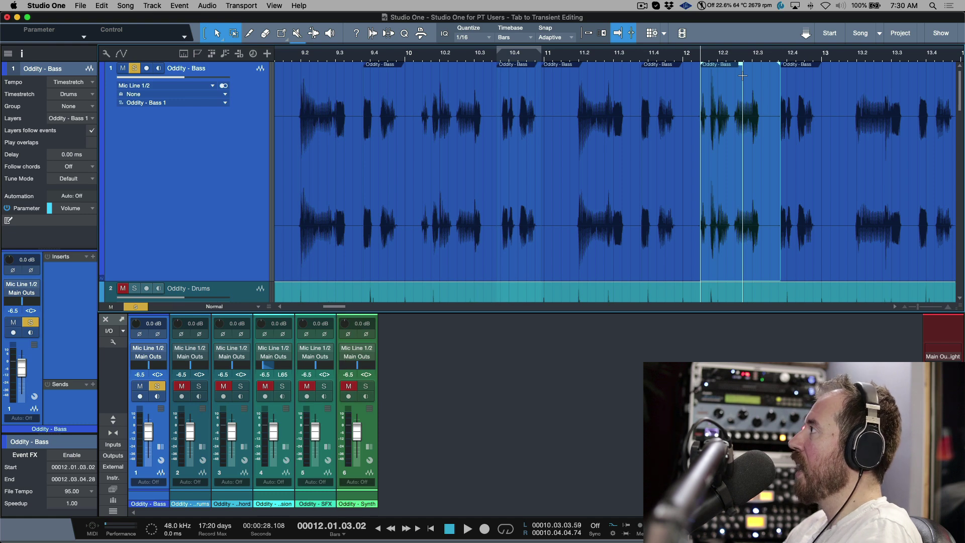
pyautogui.press('super+z')
pyautogui.click(686, 91)
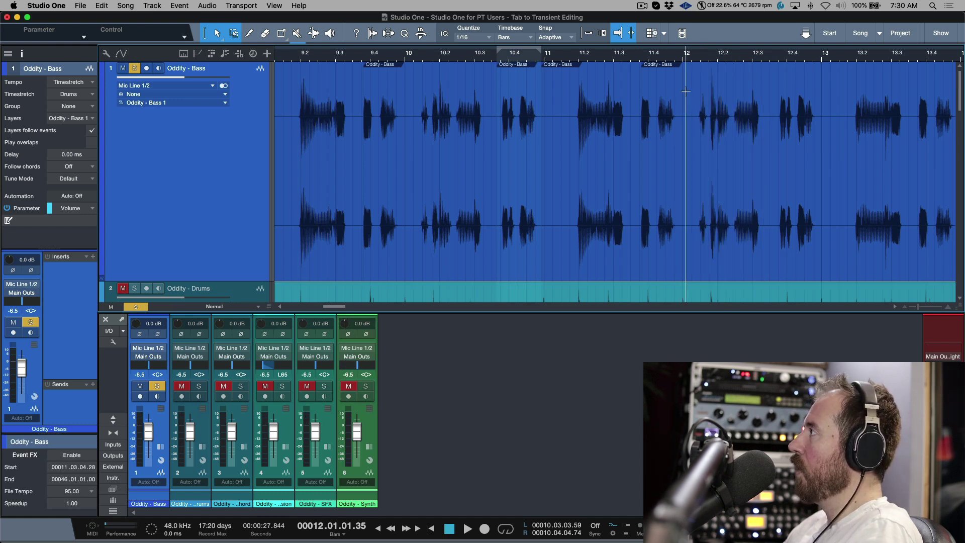
pyautogui.click(730, 211)
# Show the gain envelope on the bass event
pyautogui.rightClick(729, 211)
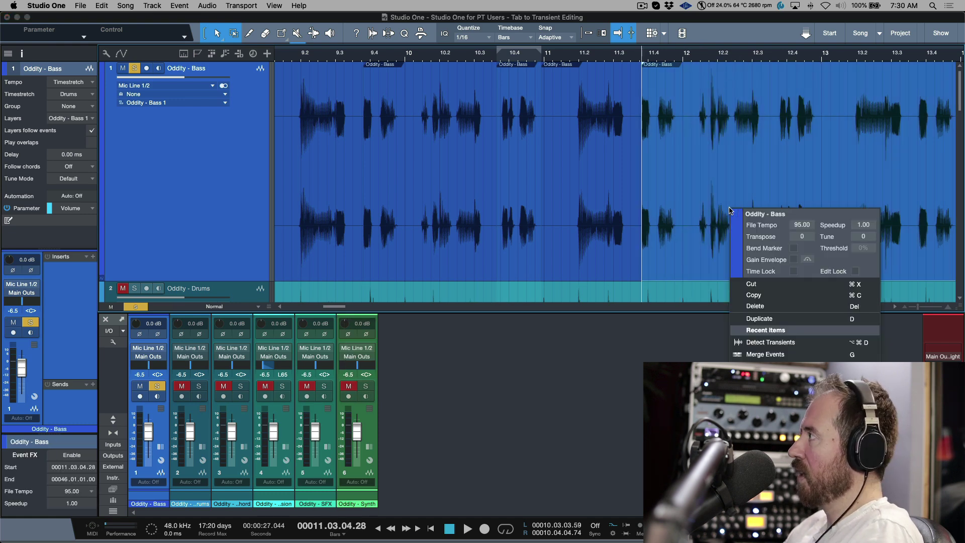
pyautogui.click(794, 260)
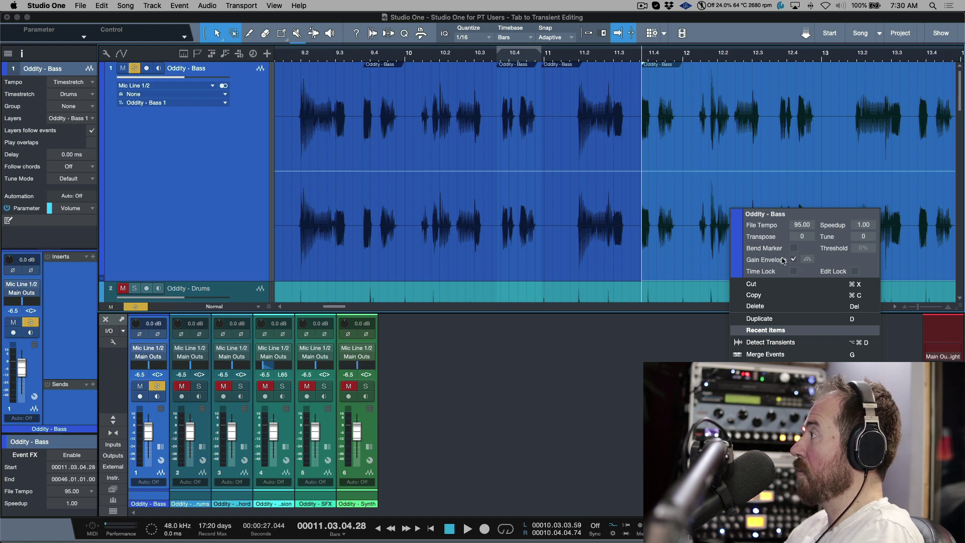
pyautogui.press('Escape')
# Select the transient range after bar 12 and play back from its end
pyautogui.click(689, 101)
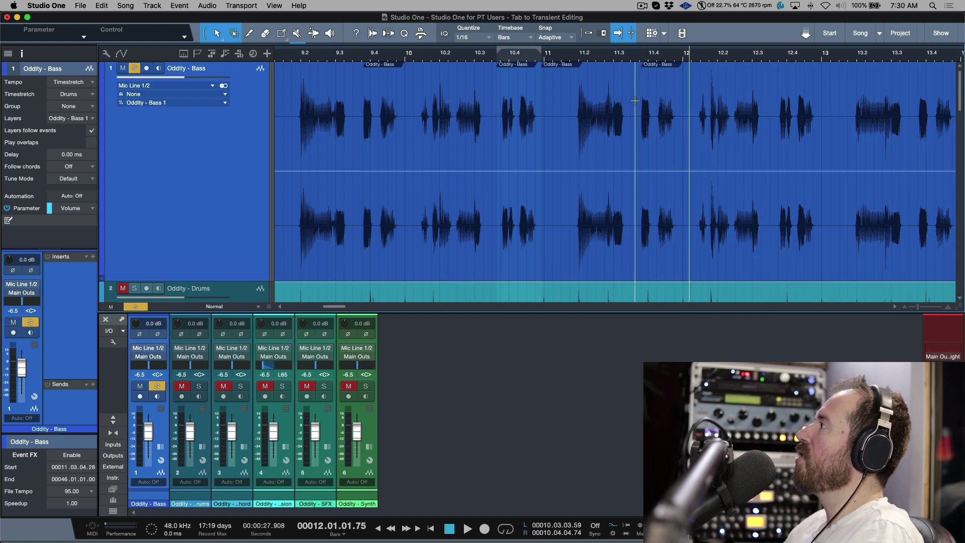
pyautogui.press('Tab')
pyautogui.hotkey('shift', 'Tab')
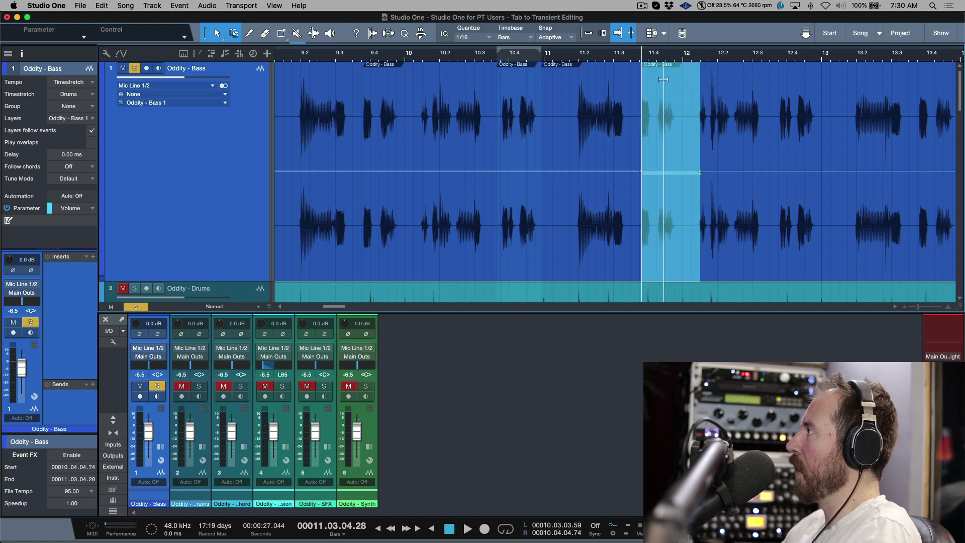
pyautogui.press(';')
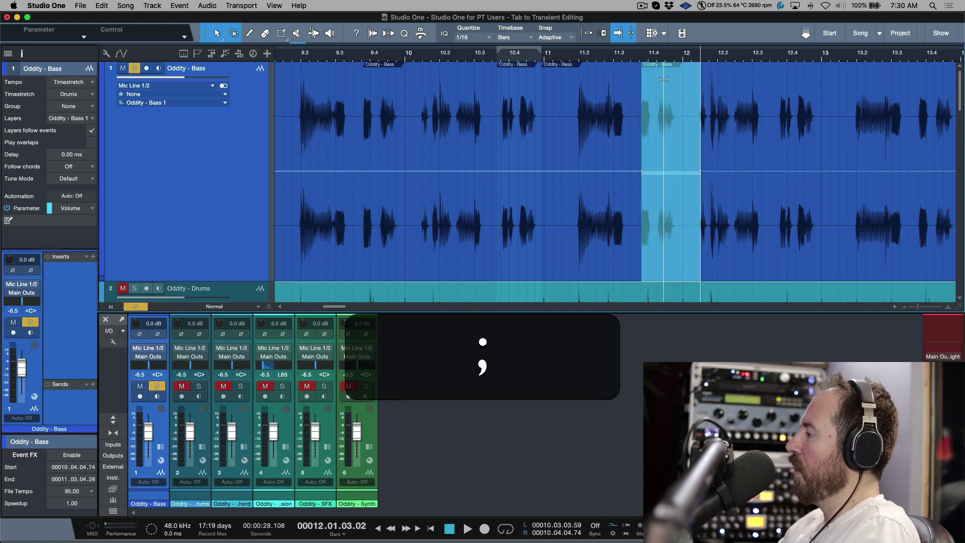
pyautogui.click(664, 79)
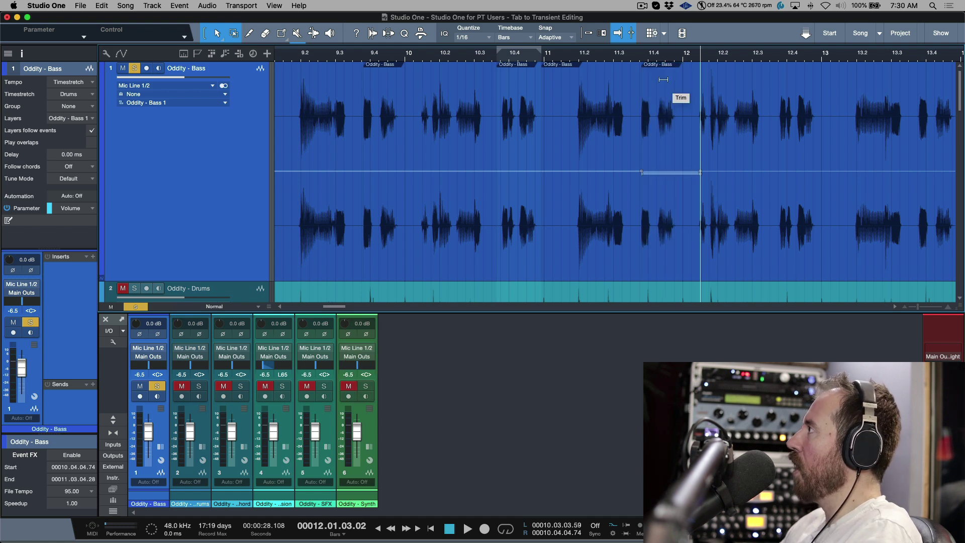
pyautogui.press('space')
# Select two transient-to-transient ranges and raise the gain line slightly over each
pyautogui.hotkey('shift', 'Tab')
pyautogui.hotkey('shift', 'Tab')
pyautogui.hotkey('shift', 'Tab')
pyautogui.hotkey('shift', 'Tab')
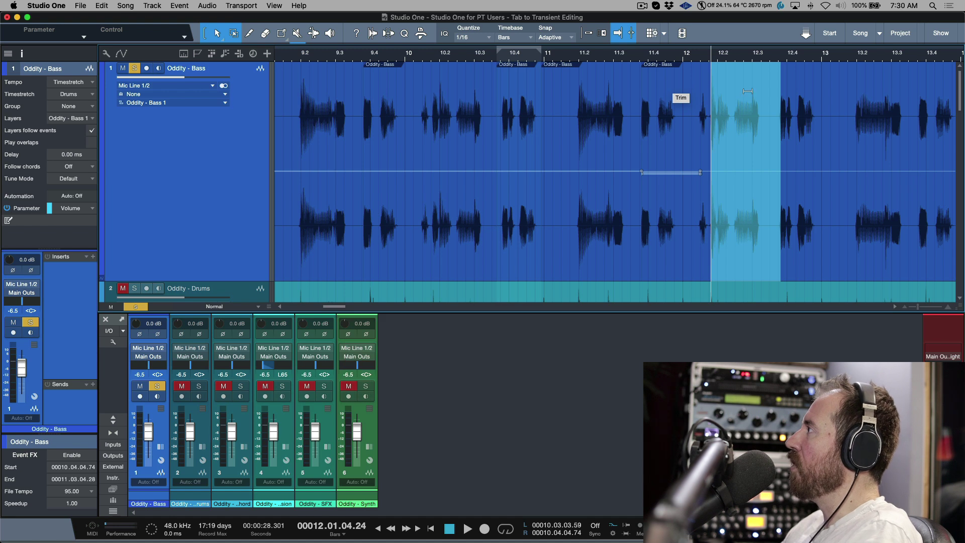
pyautogui.moveTo(753, 84); pyautogui.dragTo(752, 81)
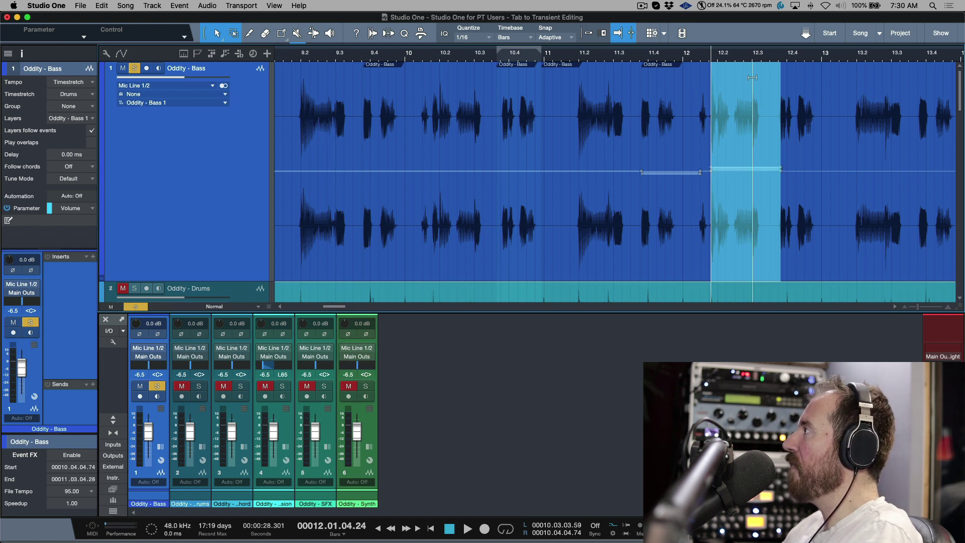
pyautogui.hscroll(2, 740, 144)
pyautogui.hscroll(2, 739, 144)
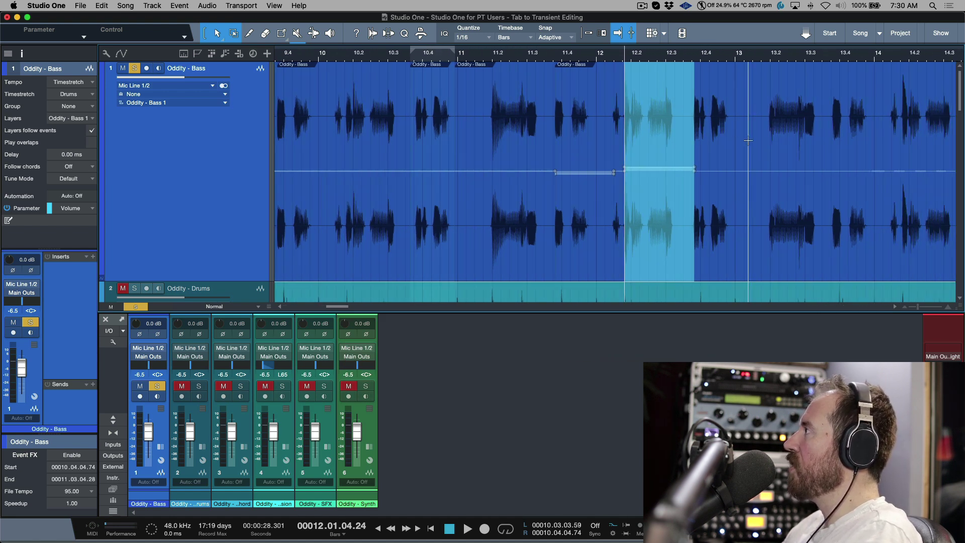
pyautogui.press('Tab')
pyautogui.hotkey('shift', 'Tab')
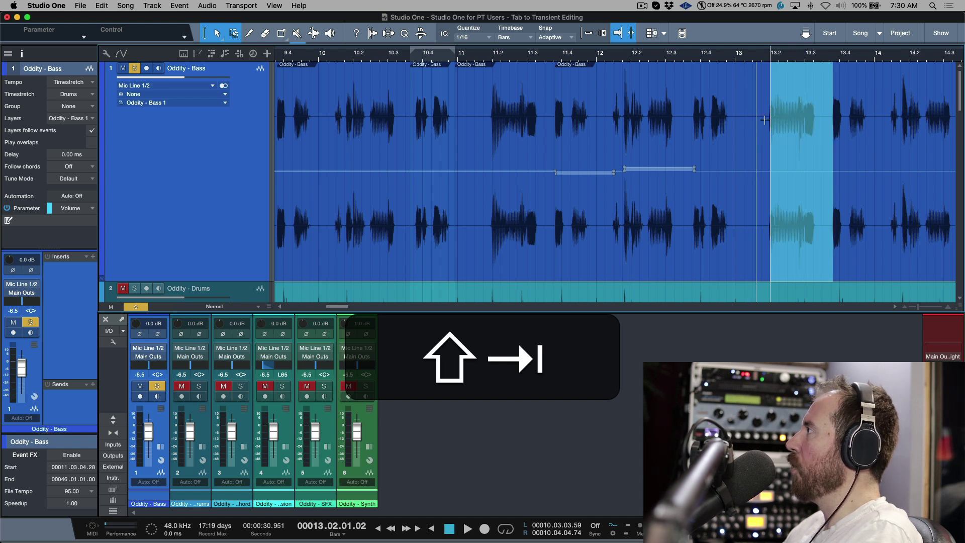
pyautogui.moveTo(794, 100); pyautogui.dragTo(794, 99)
pyautogui.hscroll(4, 731, 184)
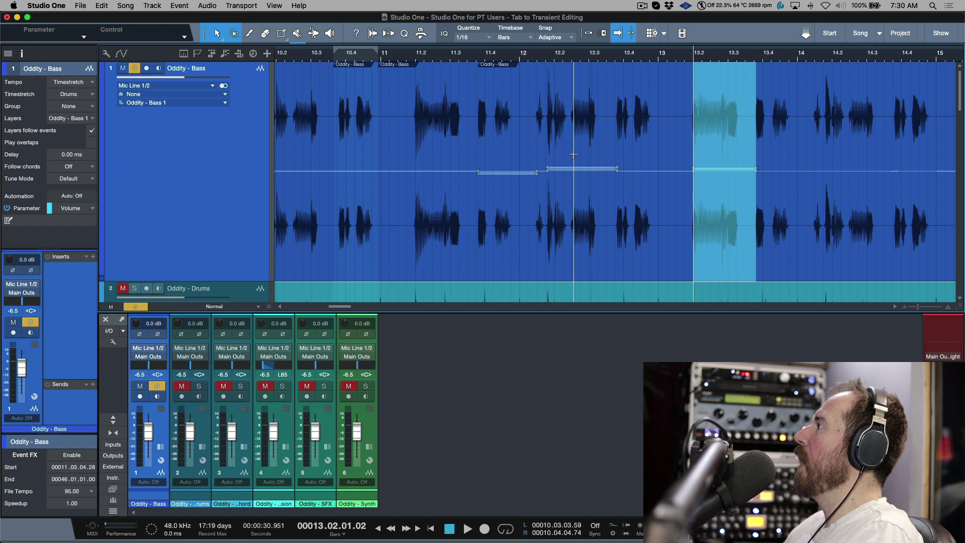
# Select a multi-transient bass range further right, then clear it and place the playhead in the event
pyautogui.click(570, 172)
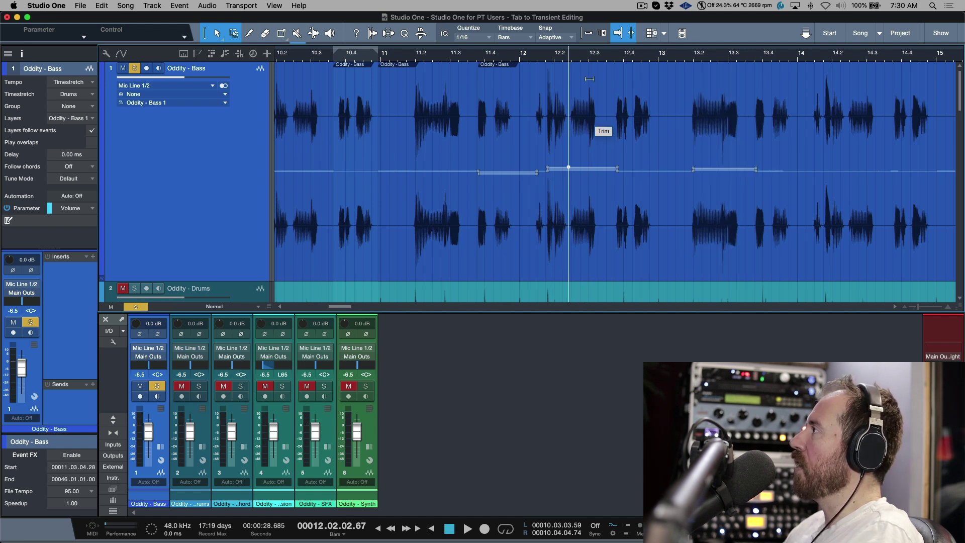
pyautogui.hscroll(3, 715, 128)
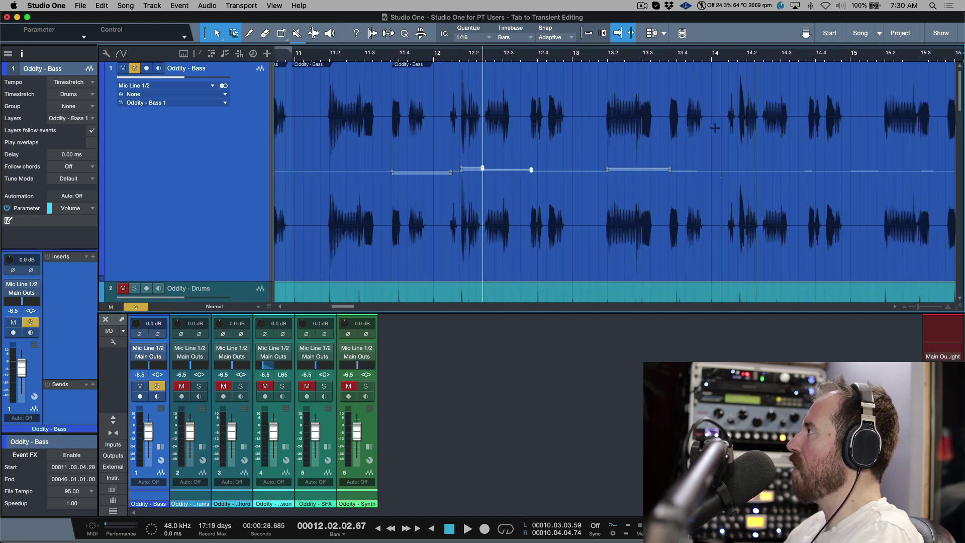
pyautogui.press('Tab')
pyautogui.hotkey('shift', 'Tab')
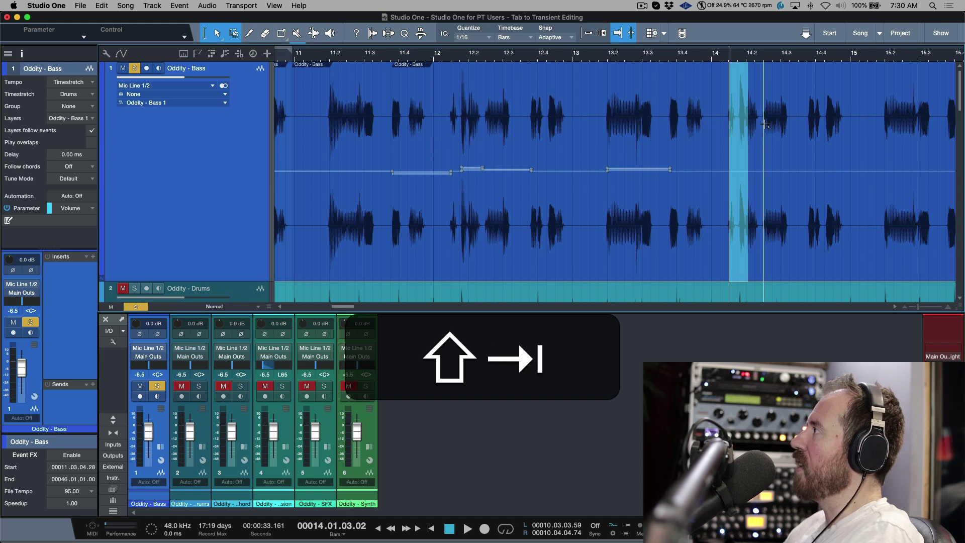
pyautogui.hotkey('shift', 'Tab')
pyautogui.hotkey('shift', 'Tab')
pyautogui.hotkey('shift', 'Tab')
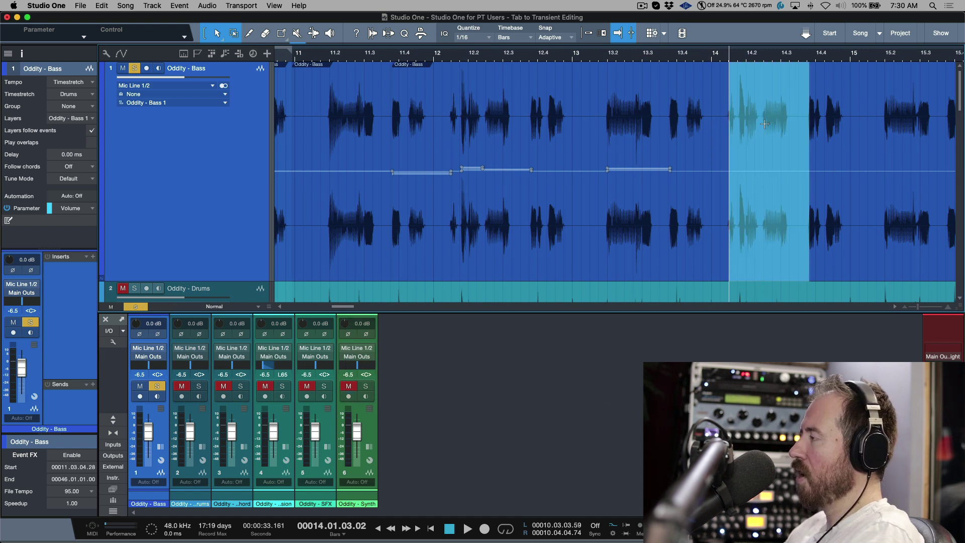
pyautogui.hotkey('alt', 'shift', 'Tab')
pyautogui.hotkey('alt', 'shift', 'Tab')
pyautogui.hotkey('alt', 'shift', 'Tab')
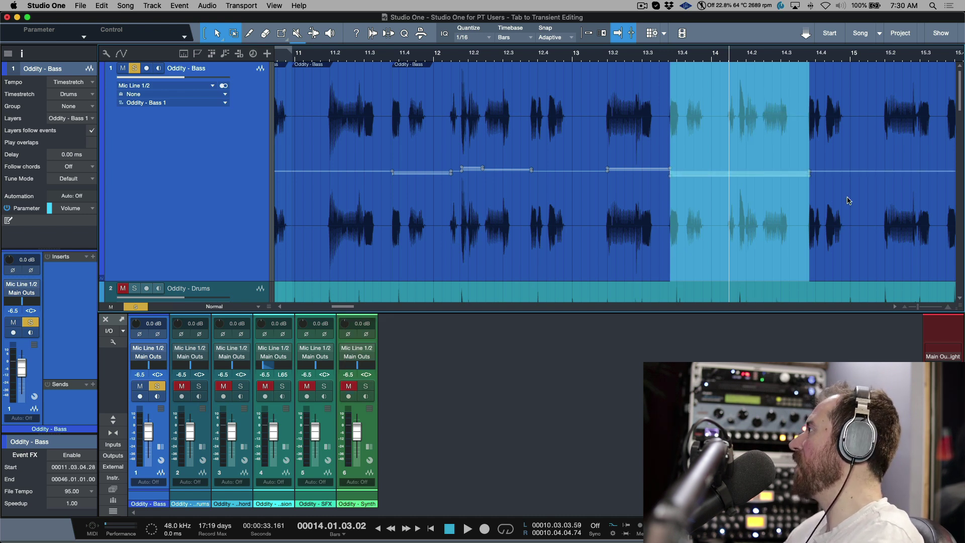
pyautogui.click(844, 121)
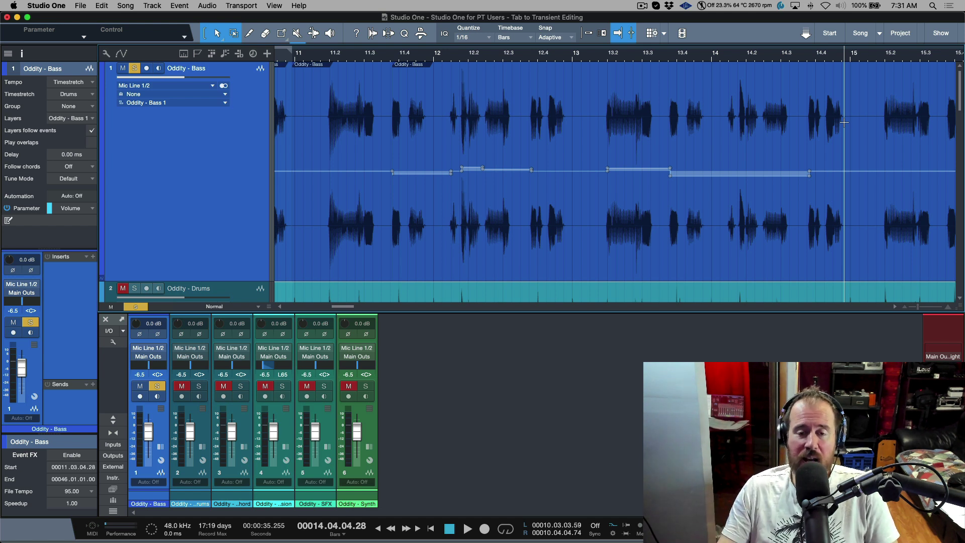
pyautogui.click(328, 119)
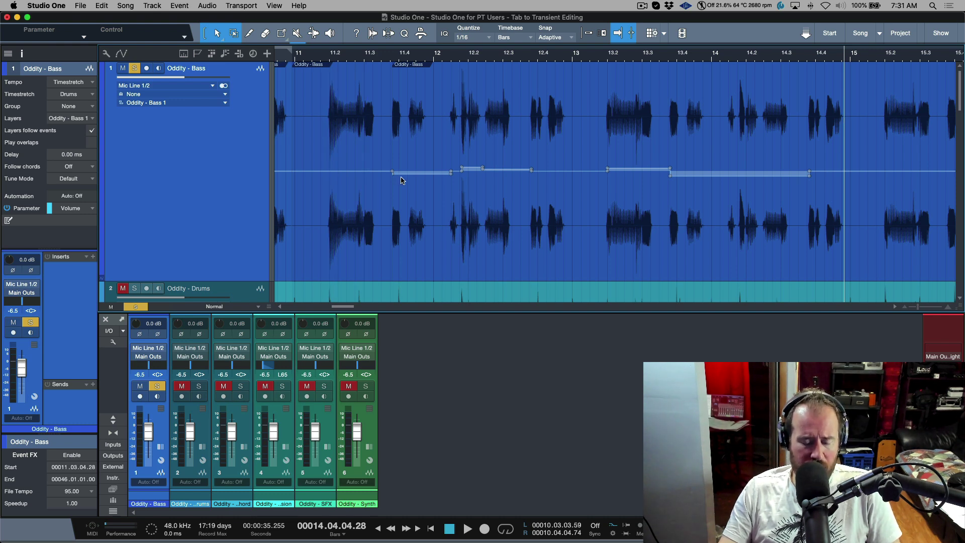
# Select the Drums track and play it from bar 12.4
pyautogui.scroll(-5, 408, 179)
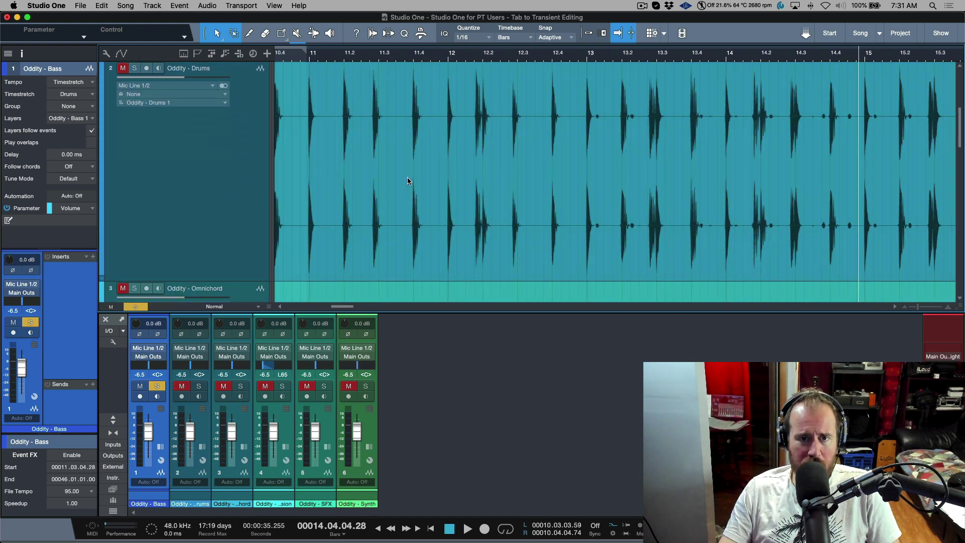
pyautogui.hscroll(-2, 408, 181)
pyautogui.hscroll(-6, 408, 179)
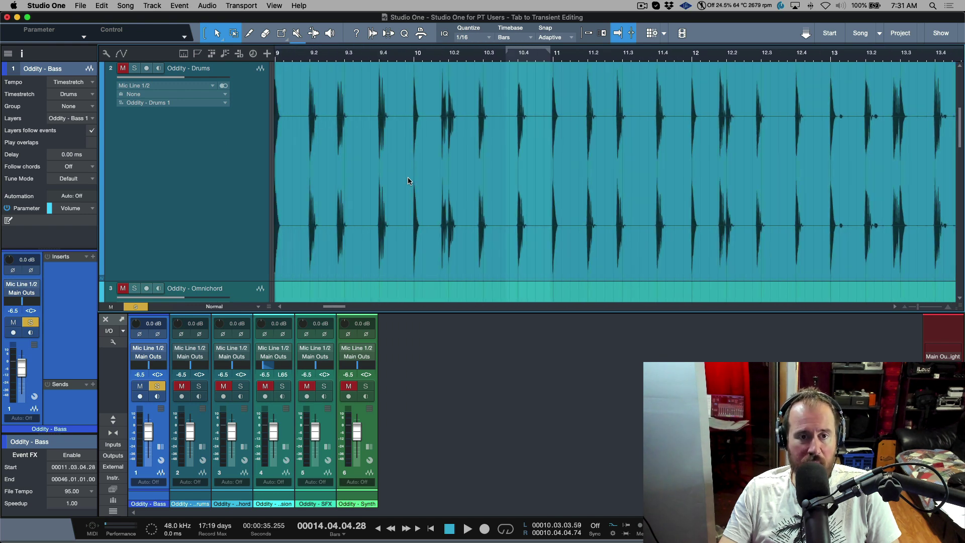
pyautogui.click(397, 181)
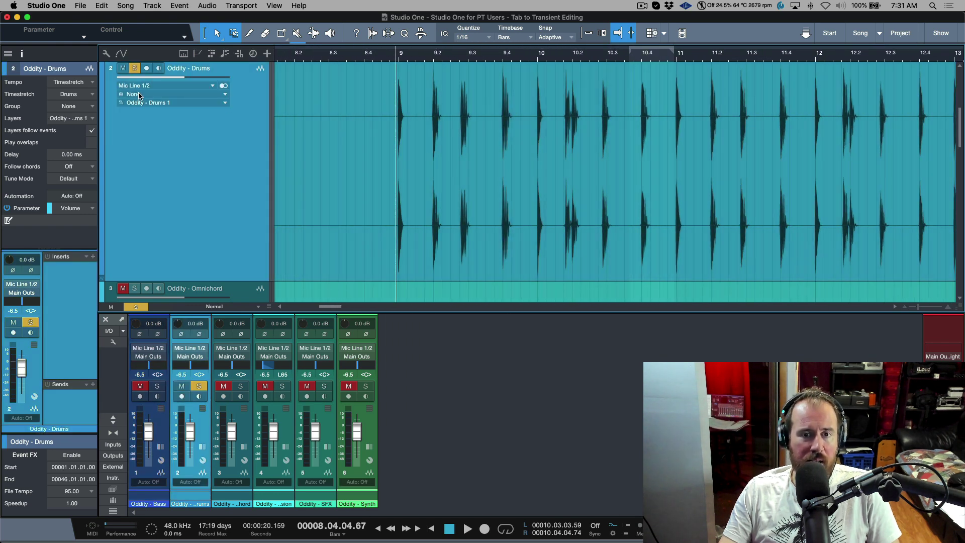
pyautogui.hscroll(6, 455, 142)
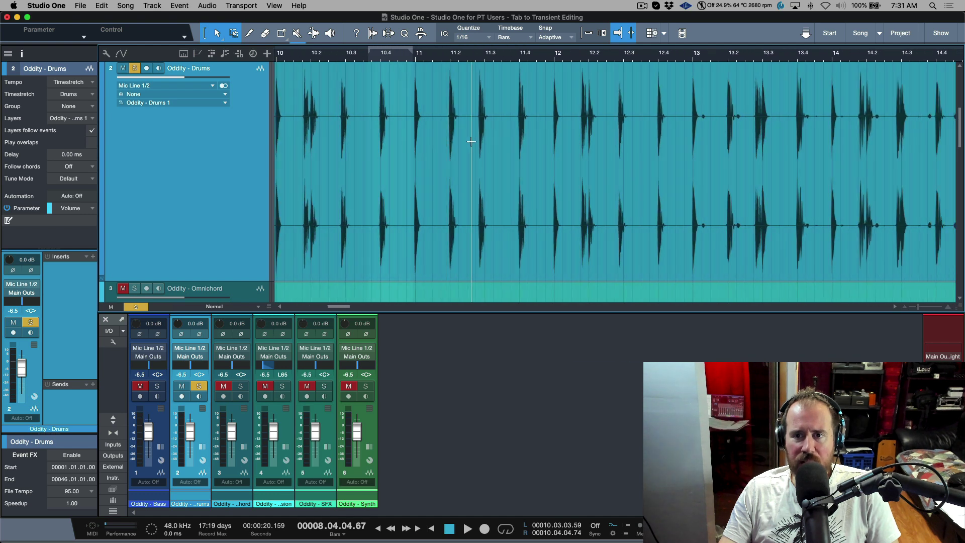
pyautogui.click(658, 119)
pyautogui.hscroll(3, 659, 119)
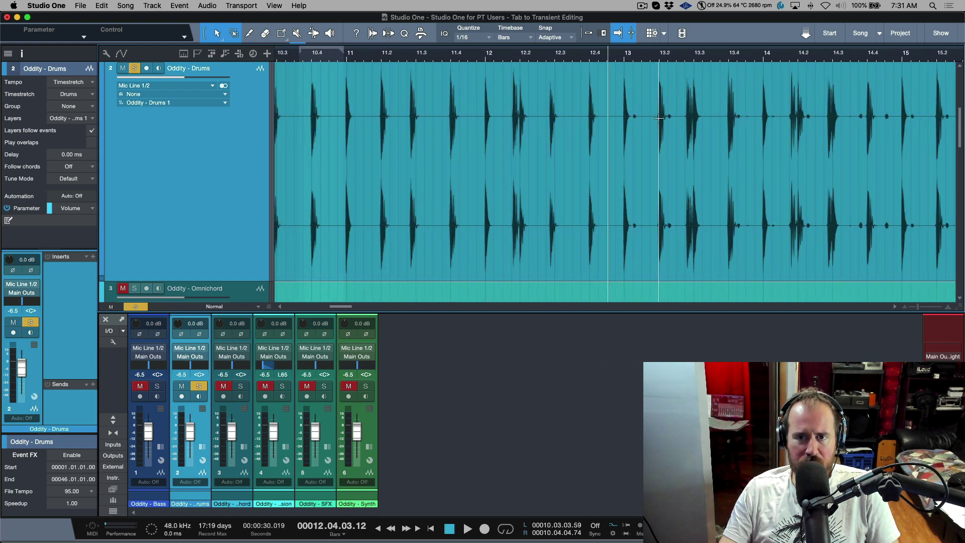
pyautogui.hscroll(2, 659, 118)
pyautogui.press('space')
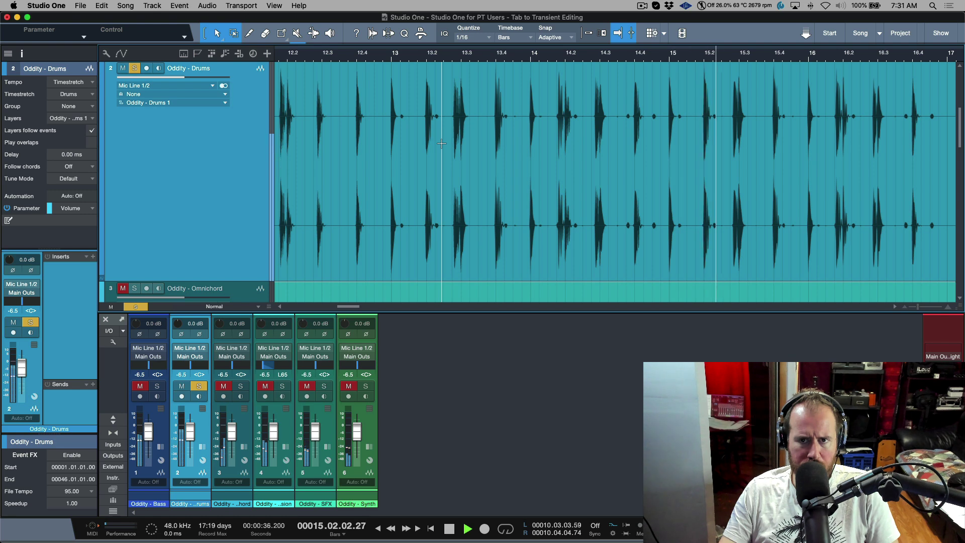
pyautogui.press('space')
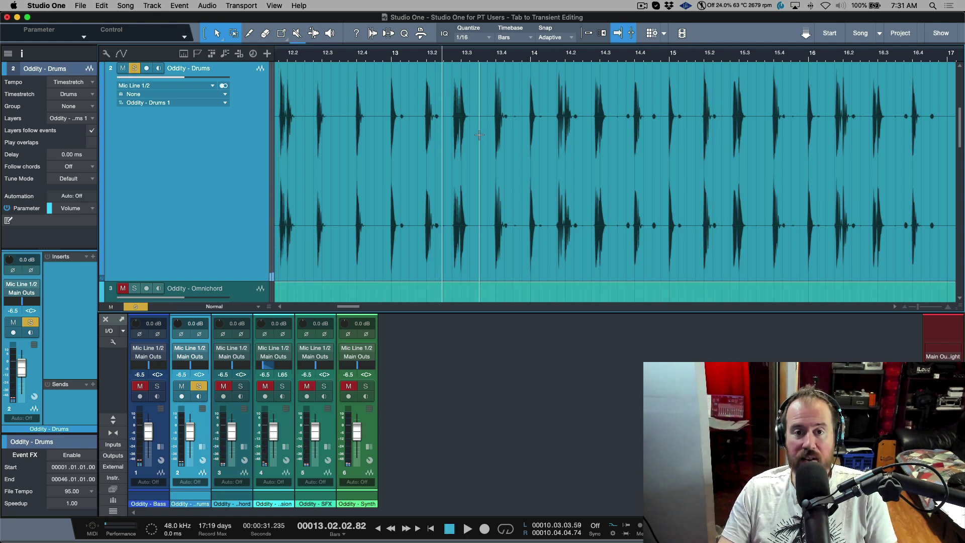
# Zoom in with E and audition transient-to-transient drum ranges starting just before bar 13.2
pyautogui.press('e')
pyautogui.press('e')
pyautogui.click(352, 98)
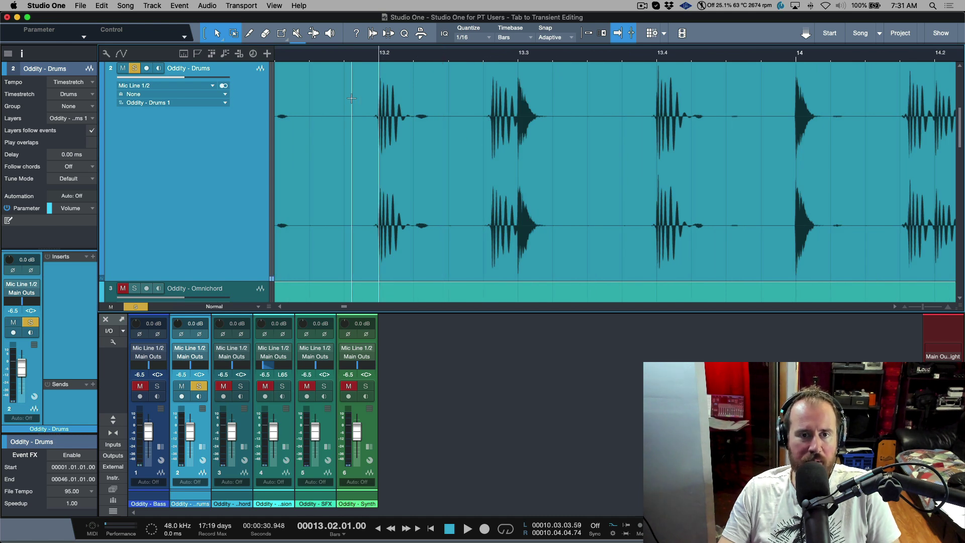
pyautogui.hotkey('shift', 'Tab')
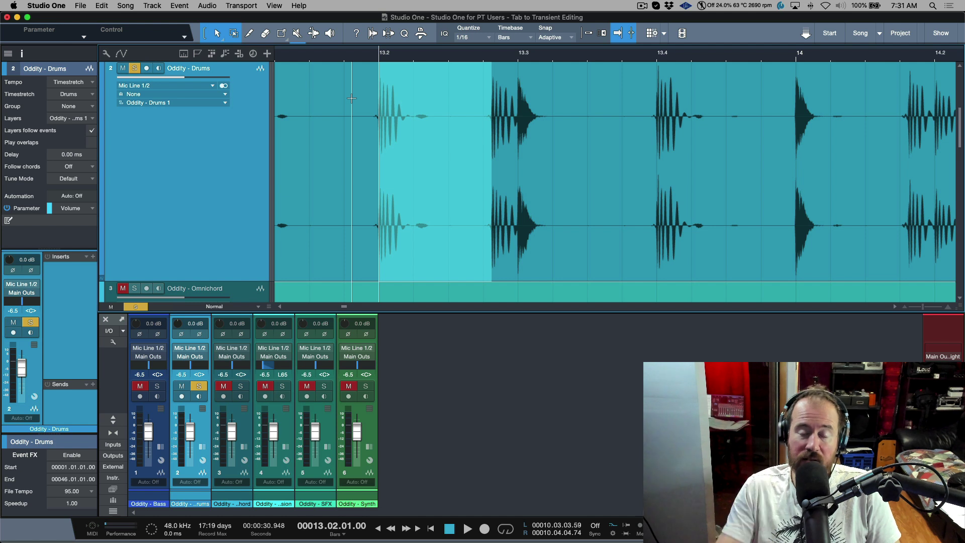
pyautogui.press('space')
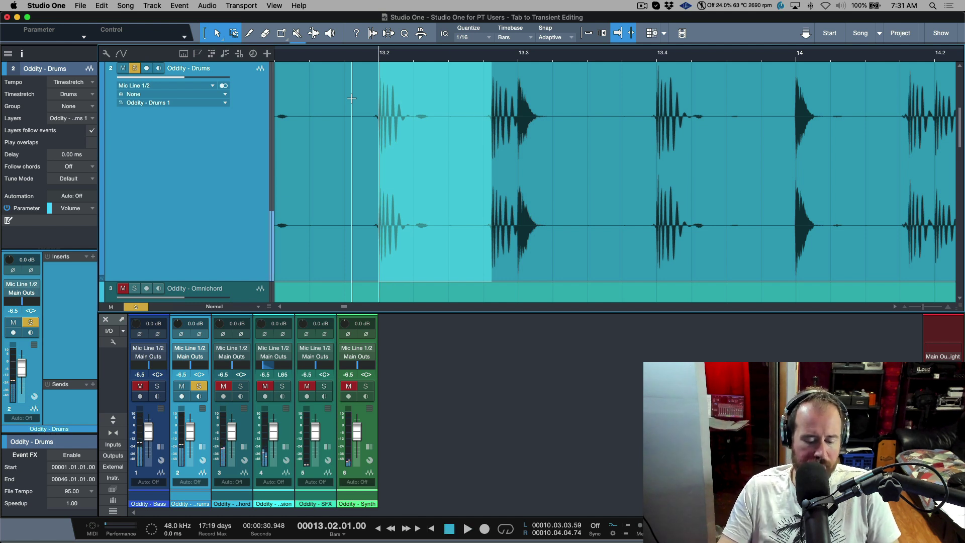
pyautogui.press('Tab')
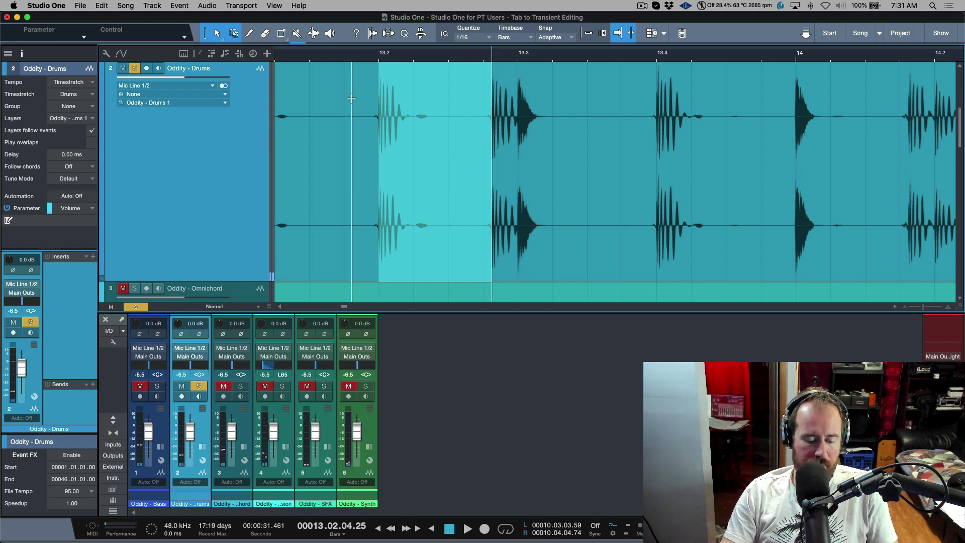
pyautogui.hotkey('shift', 'Tab')
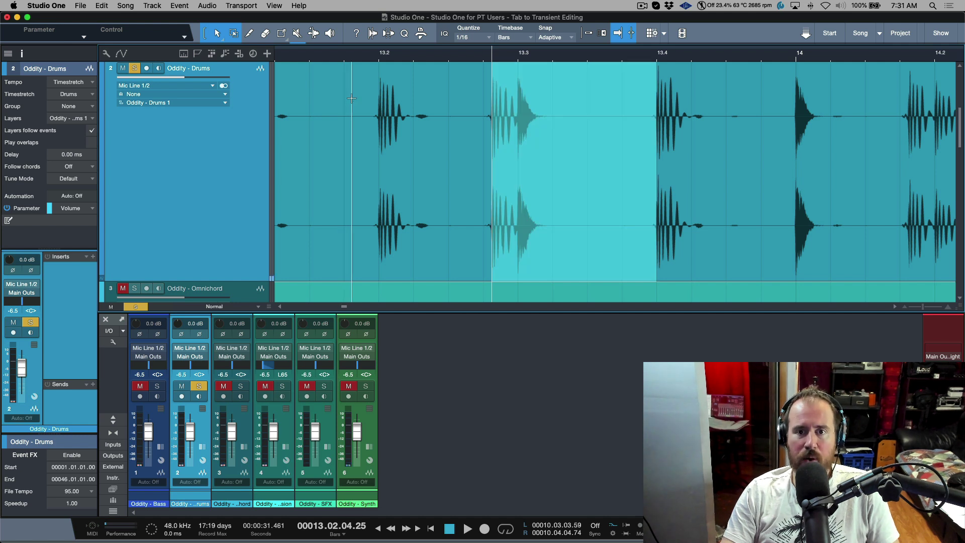
pyautogui.press('space')
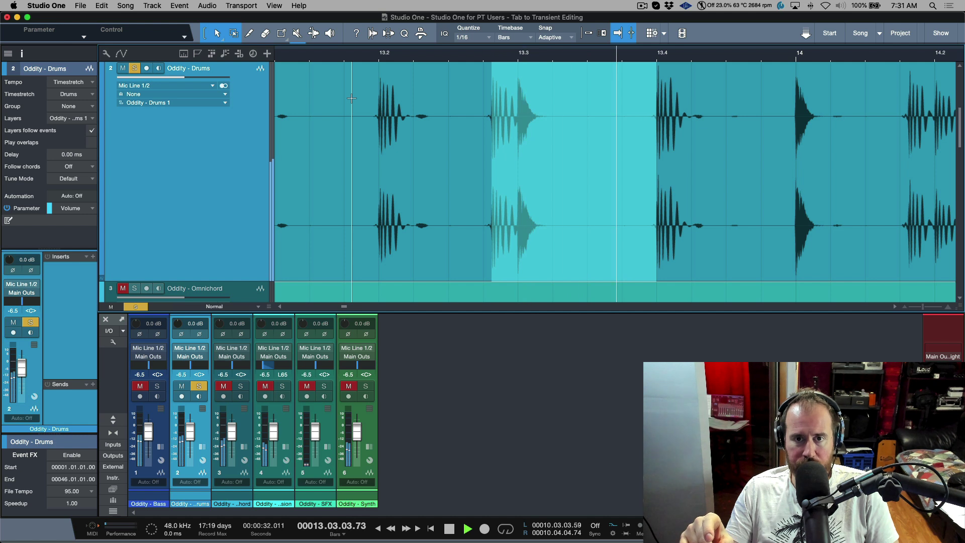
pyautogui.click(477, 85)
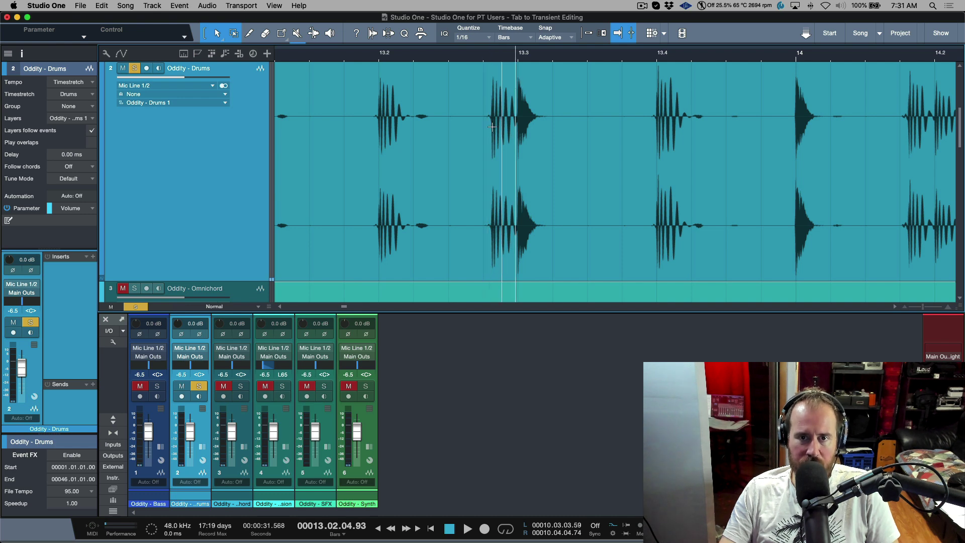
pyautogui.scroll(5, 490, 128)
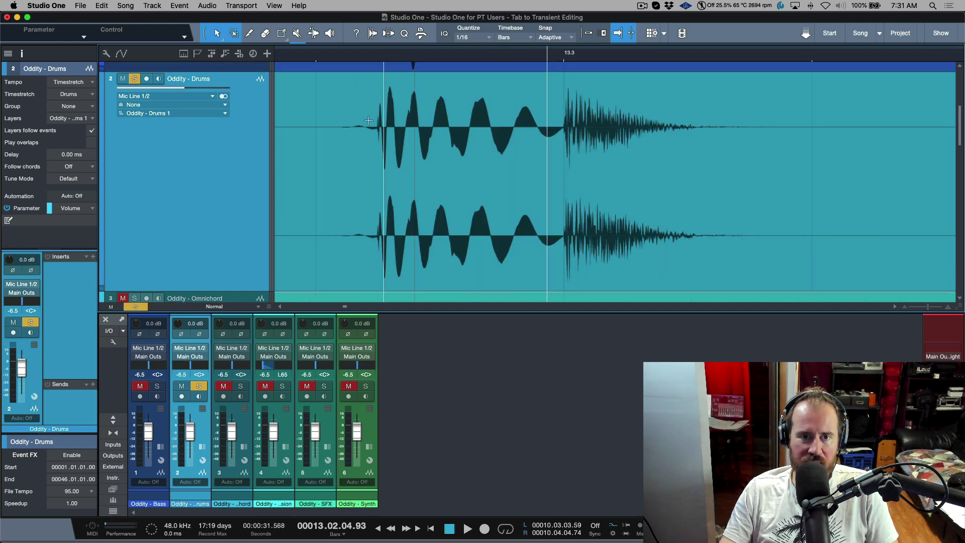
pyautogui.moveTo(369, 121); pyautogui.dragTo(554, 116)
pyautogui.moveTo(817, 147); pyautogui.dragTo(564, 151)
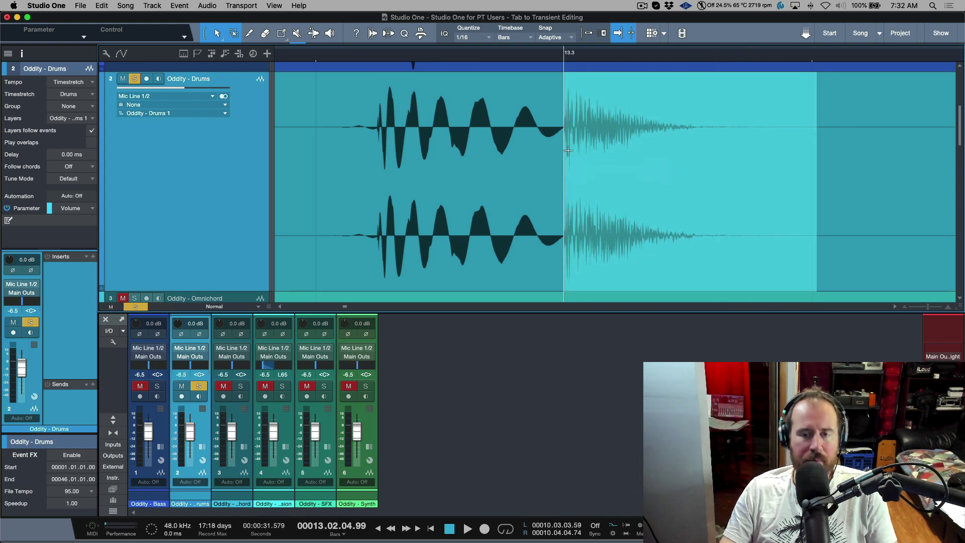
pyautogui.scroll(-6, 619, 209)
pyautogui.click(694, 236)
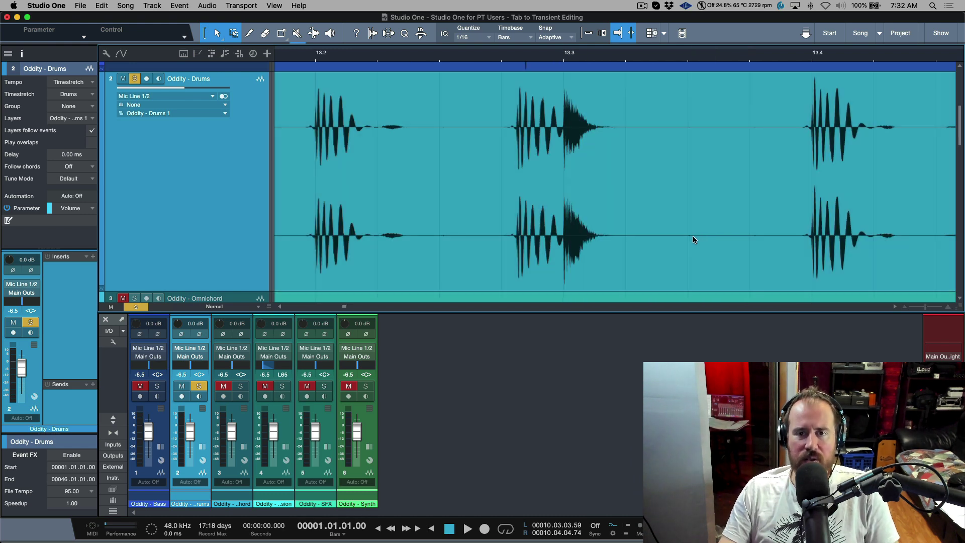
pyautogui.scroll(-3, 643, 213)
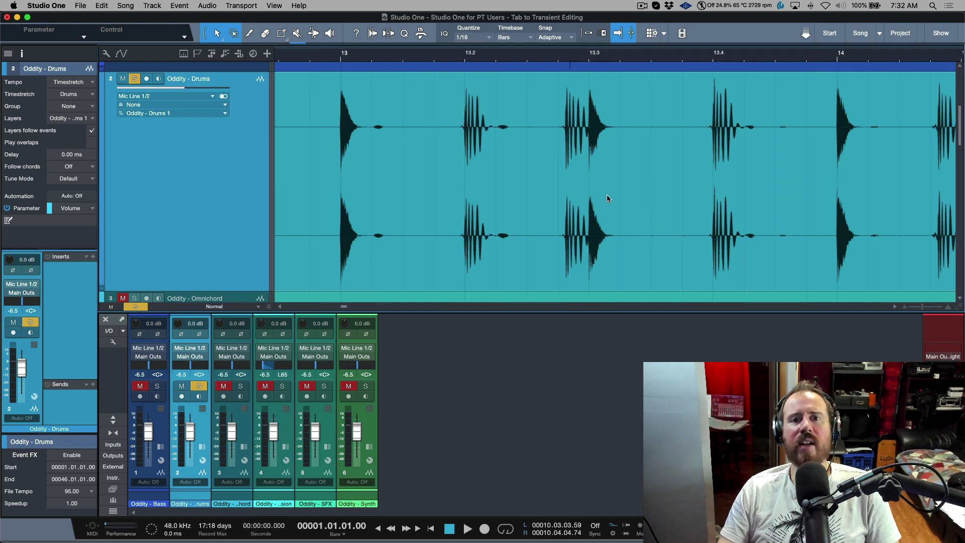
pyautogui.scroll(-3, 607, 196)
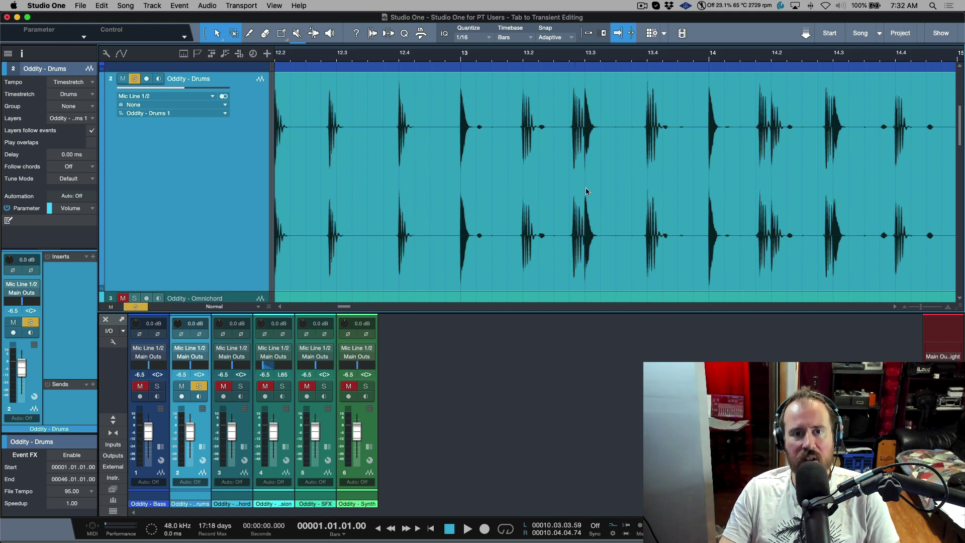
# Analyze the drums in Standard detection mode and return the threshold to 100%
pyautogui.click(372, 33)
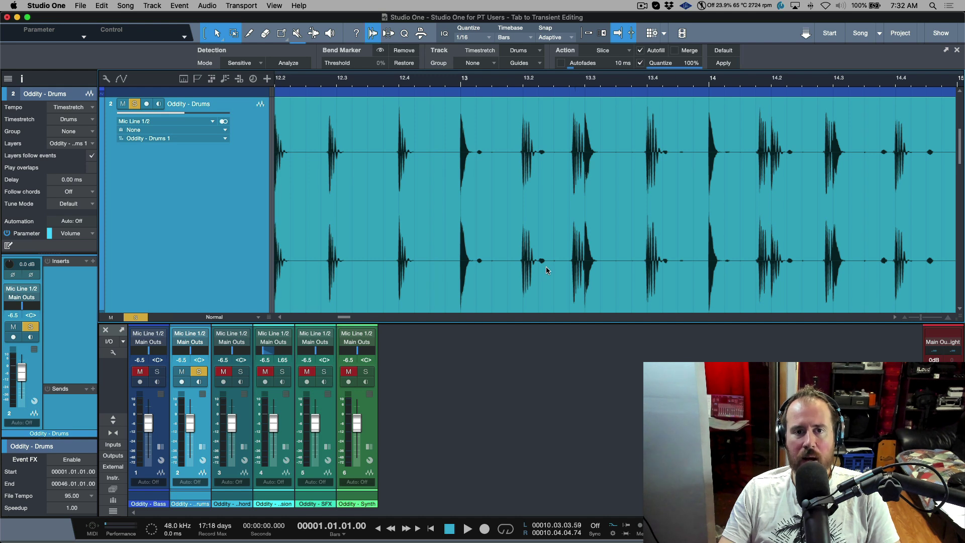
pyautogui.click(253, 66)
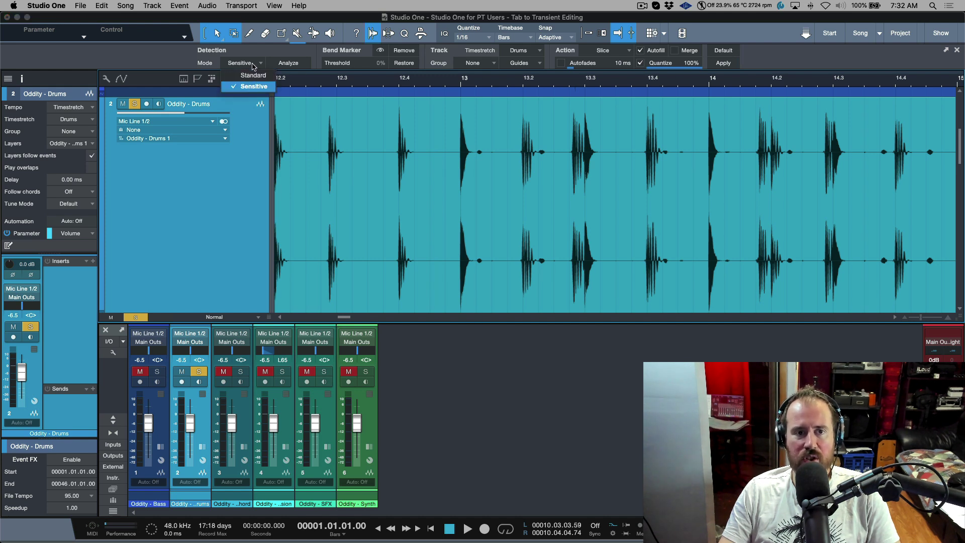
pyautogui.click(253, 78)
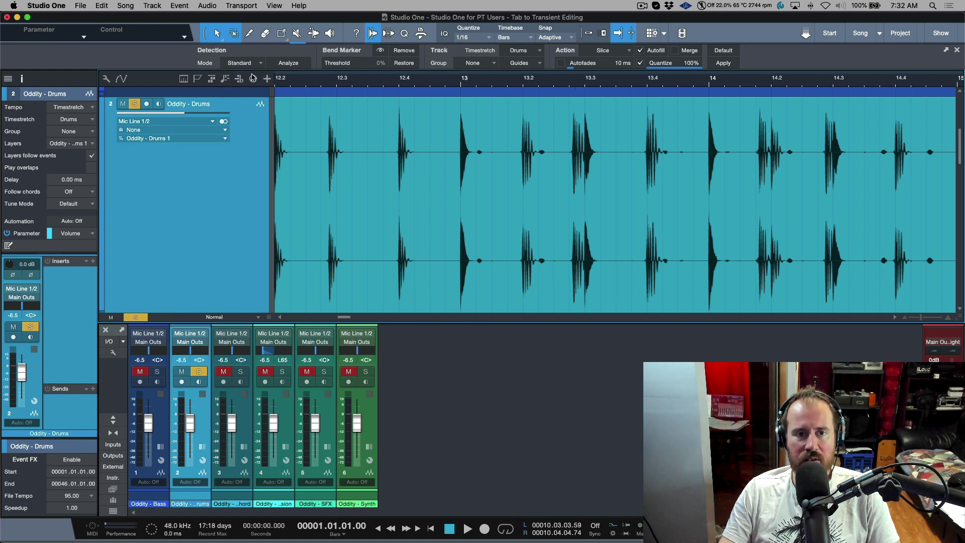
pyautogui.click(294, 64)
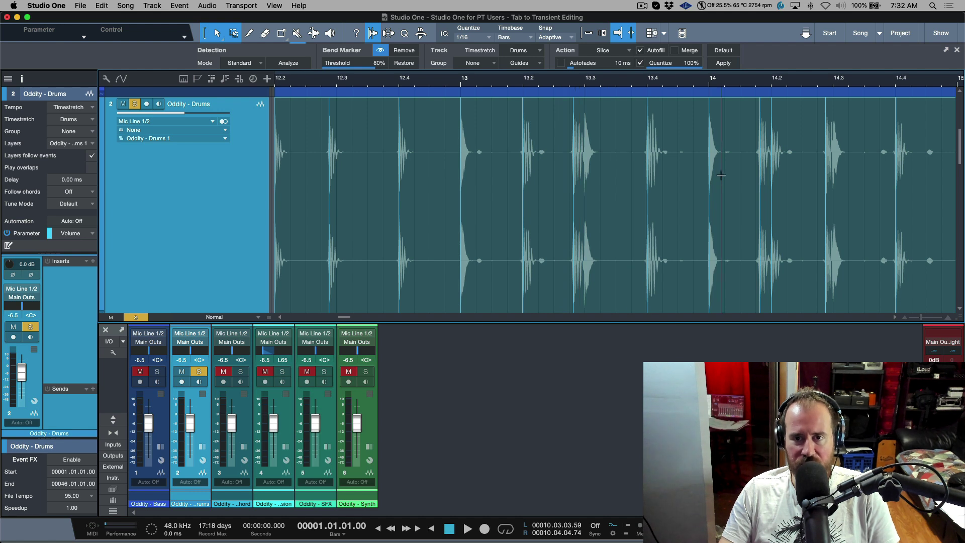
pyautogui.hscroll(2, 700, 170)
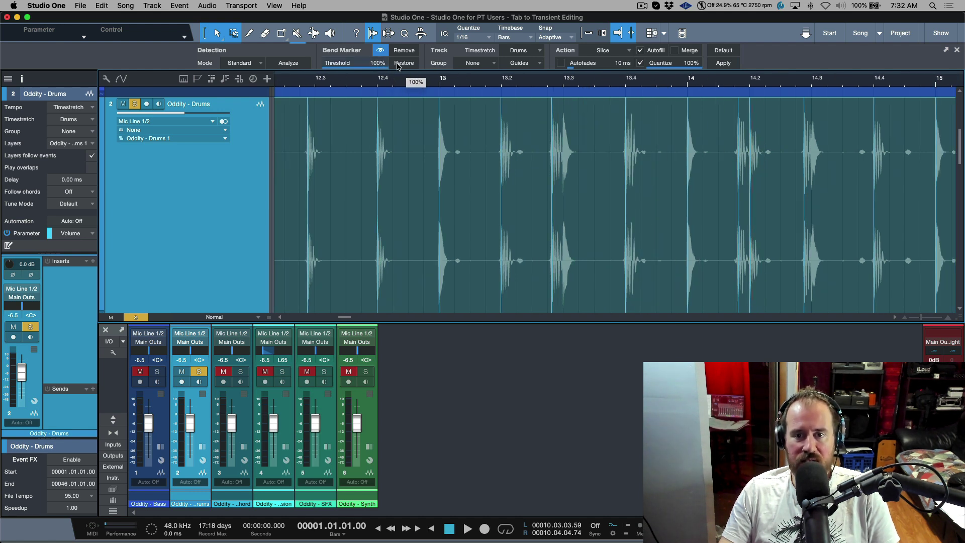
pyautogui.moveTo(397, 66)
pyautogui.mouseDown()
pyautogui.moveTo(347, 66)
pyautogui.moveTo(411, 70)
pyautogui.moveTo(342, 71)
pyautogui.moveTo(397, 71)
pyautogui.moveTo(299, 88)
pyautogui.mouseUp()
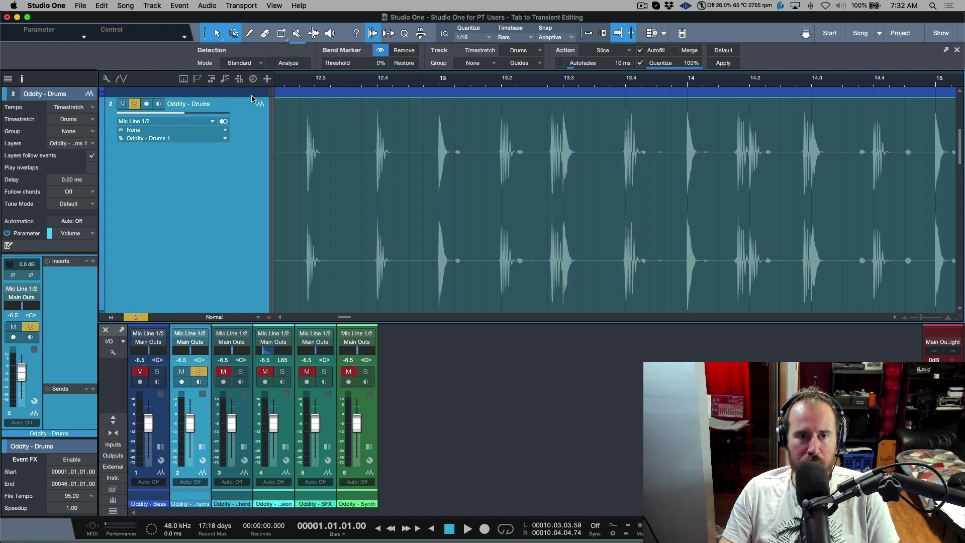
# Re-analyze in Sensitive mode, raising then lowering the threshold to 68%
pyautogui.click(249, 63)
pyautogui.click(256, 92)
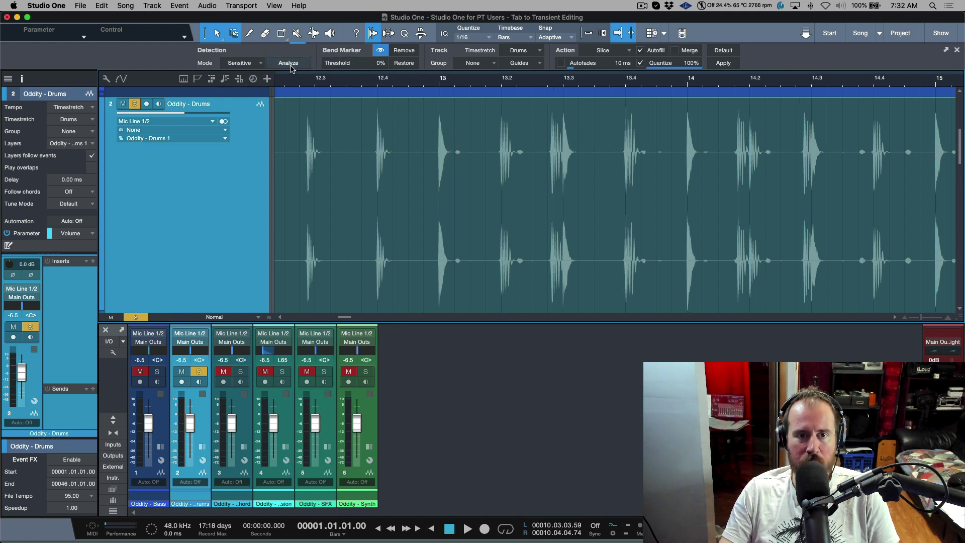
pyautogui.click(290, 64)
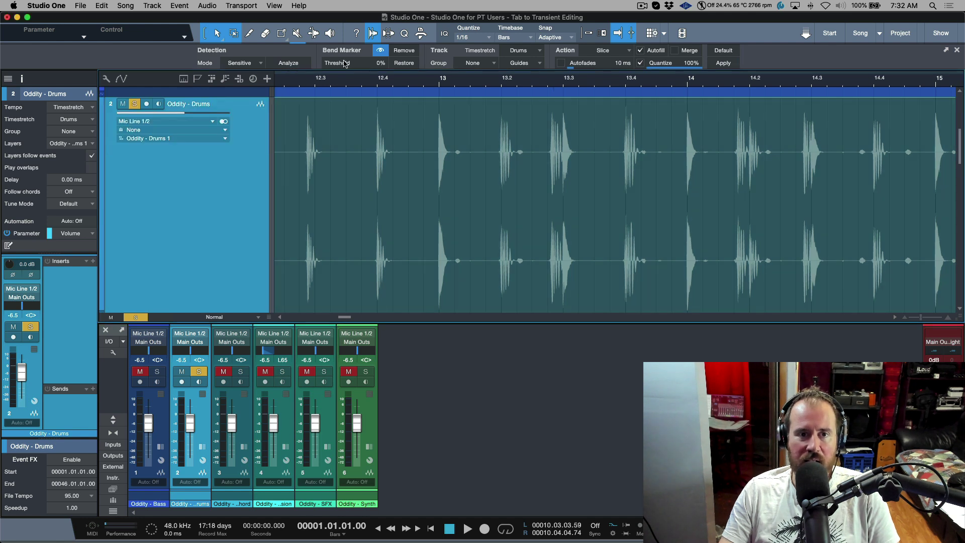
pyautogui.moveTo(336, 67); pyautogui.dragTo(383, 67)
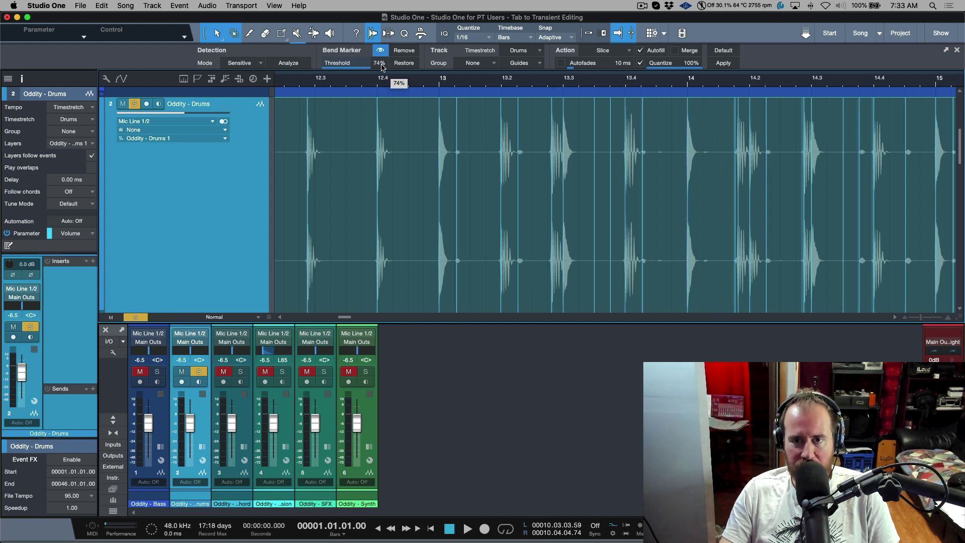
pyautogui.moveTo(382, 67); pyautogui.dragTo(379, 66)
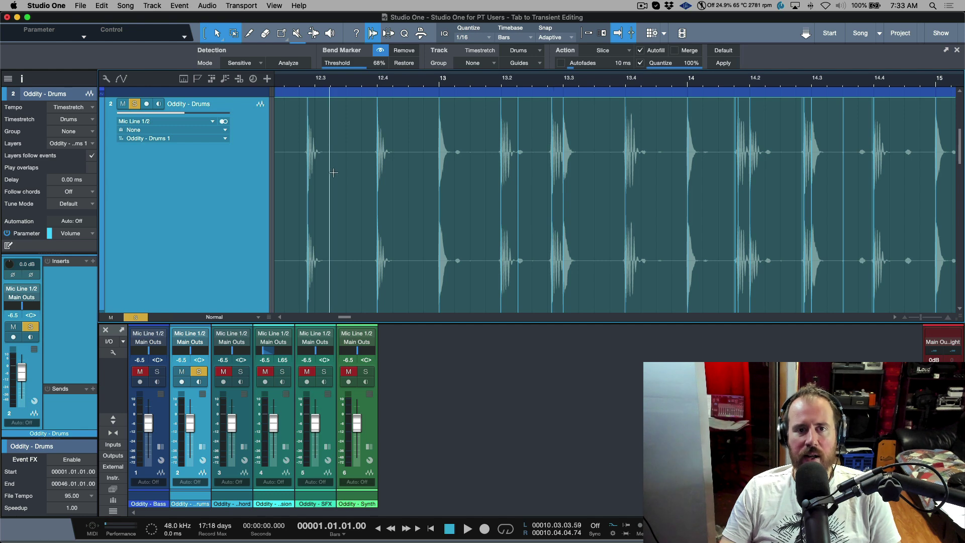
# Hide the bend markers, close Audio Bend, and play the drums briefly from bar 12.2
pyautogui.click(381, 51)
pyautogui.click(372, 33)
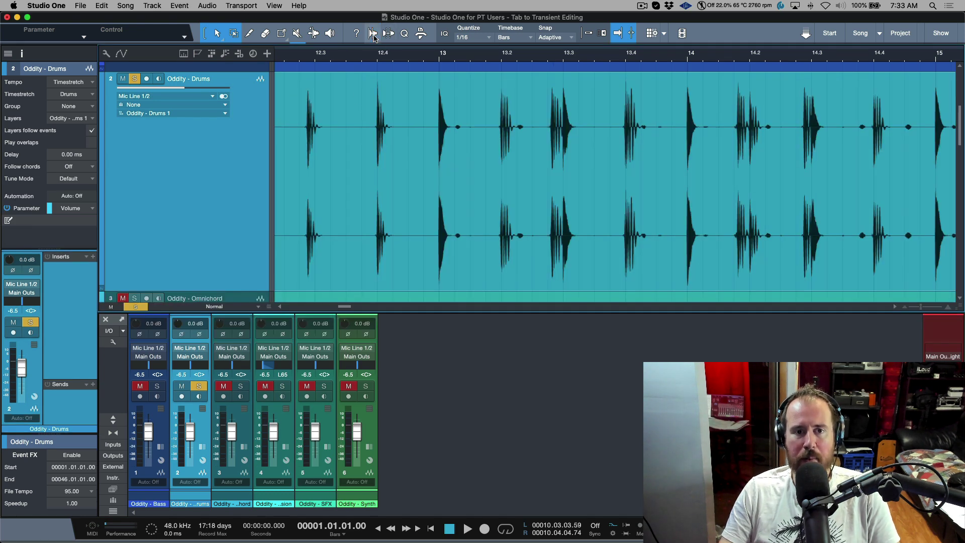
pyautogui.click(298, 109)
pyautogui.press('space')
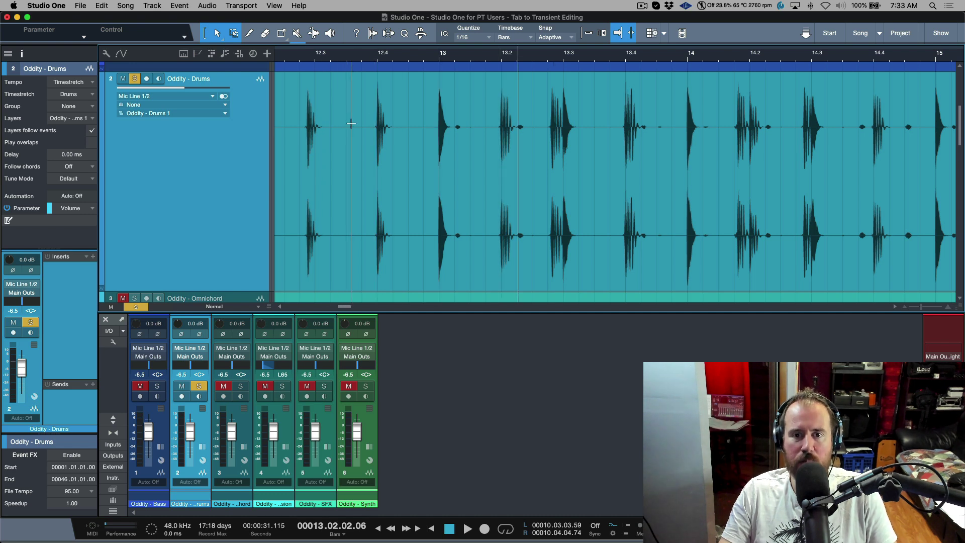
pyautogui.press('space')
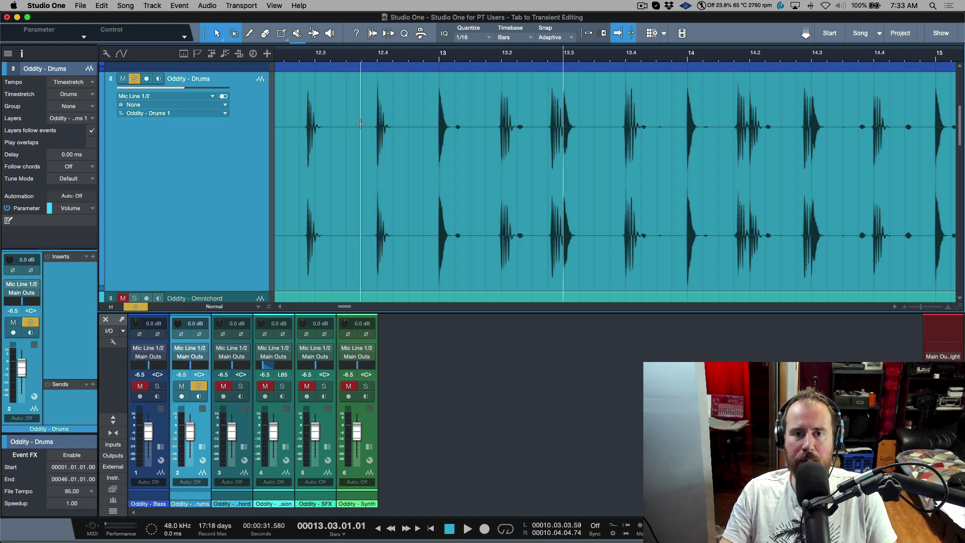
# Enable Tab to Transient and step the playhead hit by hit from bar 12 to 14.2
pyautogui.click(374, 35)
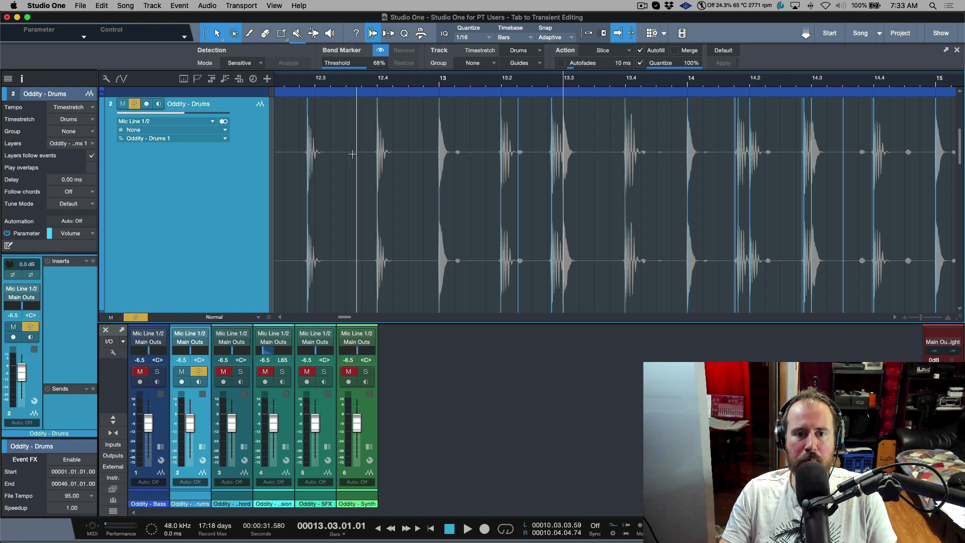
pyautogui.click(350, 148)
pyautogui.press('Tab')
pyautogui.press('Tab')
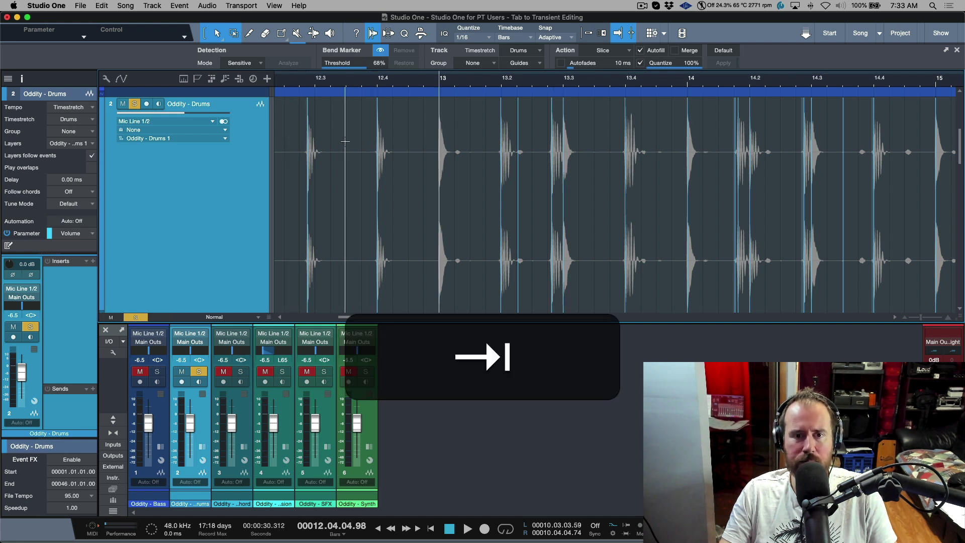
pyautogui.press('Tab')
pyautogui.press('Tab')
pyautogui.press('Tab')
pyautogui.press('Tab')
pyautogui.press('Tab')
pyautogui.press('Tab')
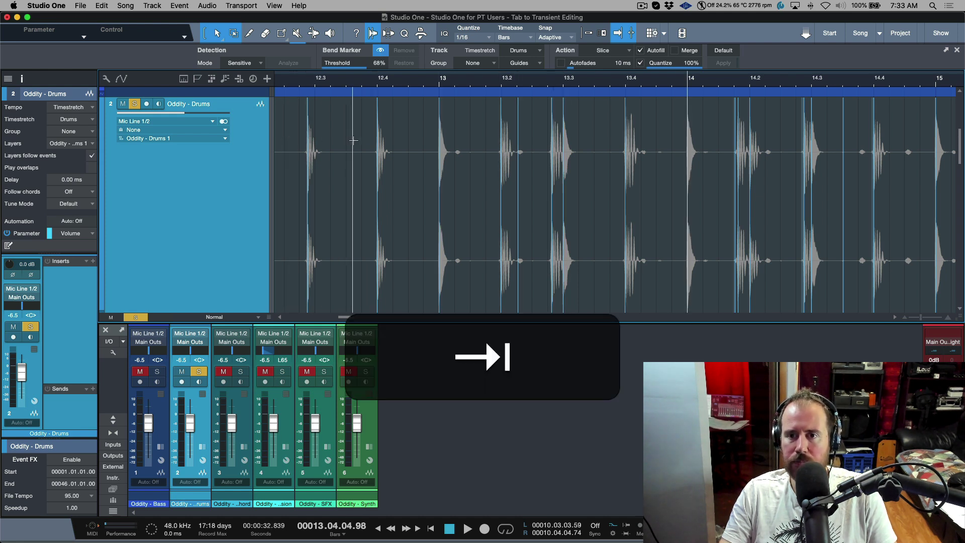
pyautogui.press('Tab')
pyautogui.press('Tab')
pyautogui.press('Tab')
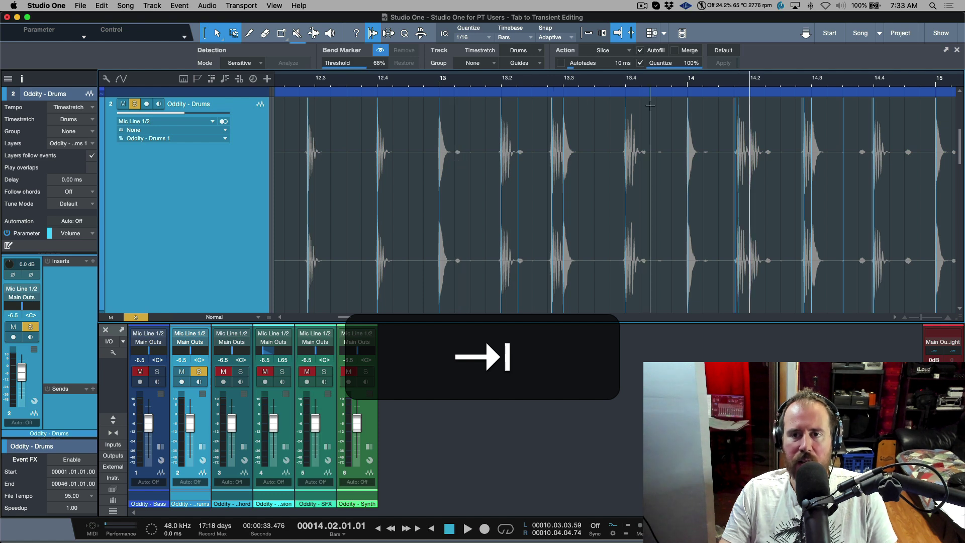
# Zoom in at the playhead and delete two unwanted bend markers with the Bend tool
pyautogui.press('e')
pyautogui.press('e')
pyautogui.press('e')
pyautogui.click(315, 33)
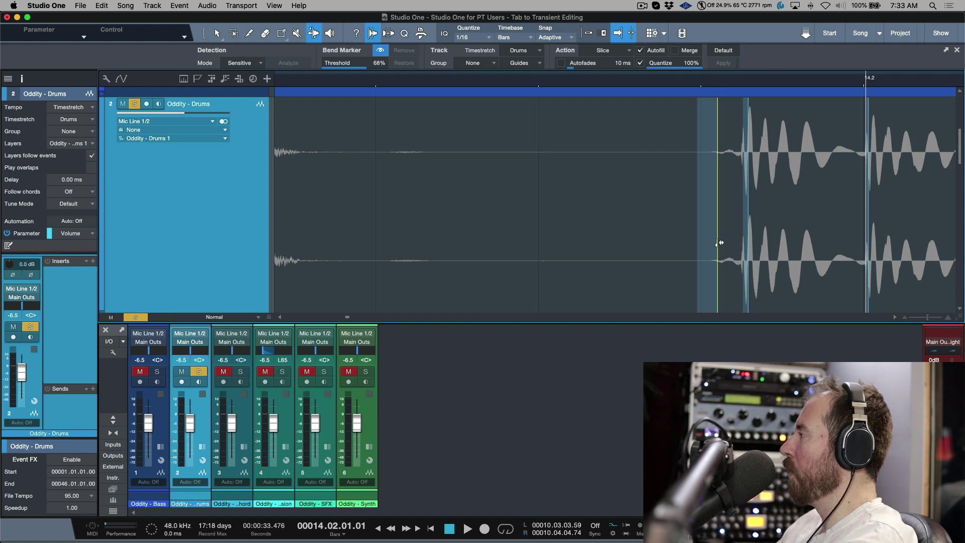
pyautogui.press('BackSpace')
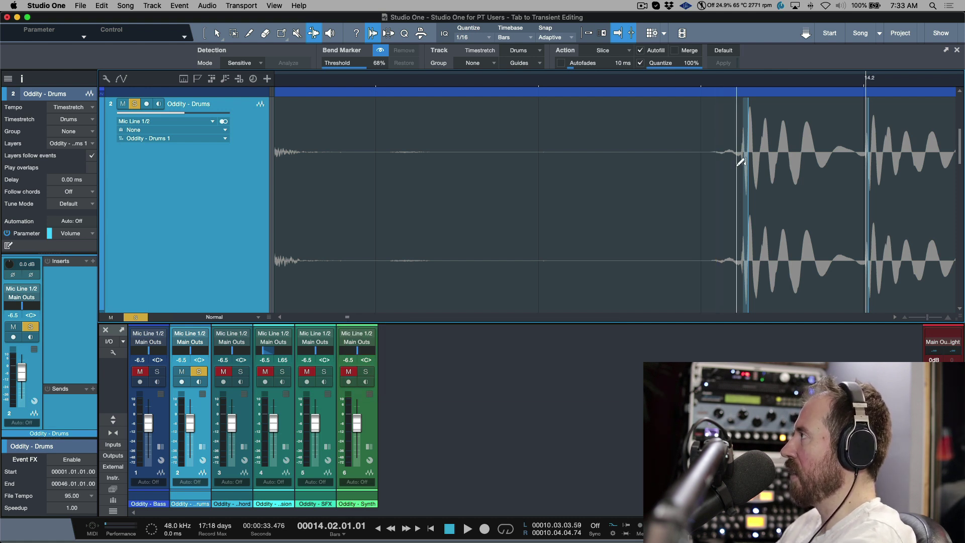
pyautogui.hscroll(6, 735, 163)
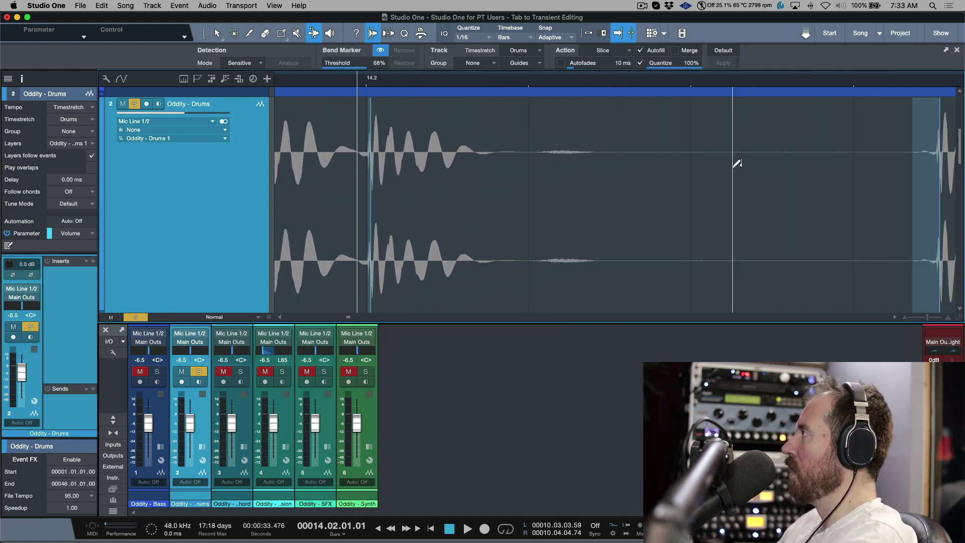
pyautogui.press('Tab')
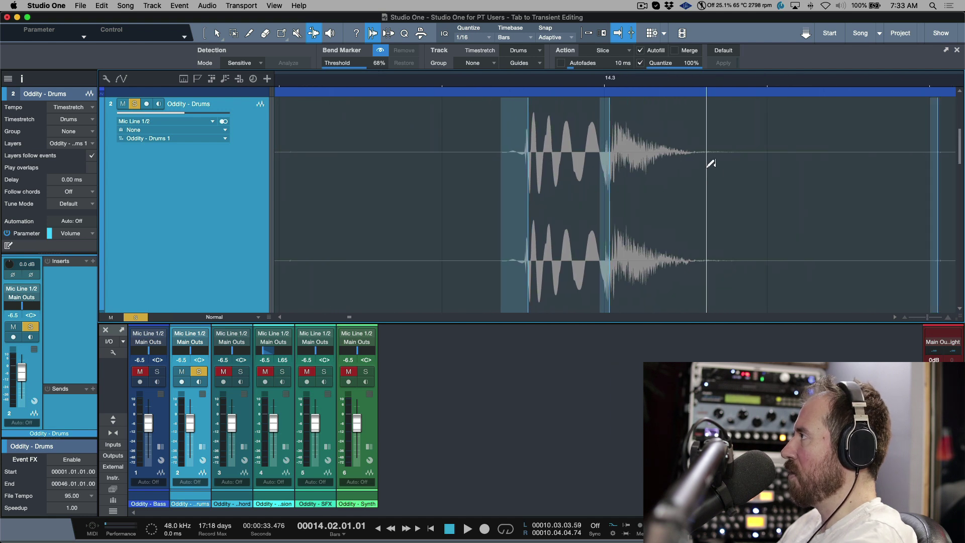
pyautogui.hscroll(3, 737, 163)
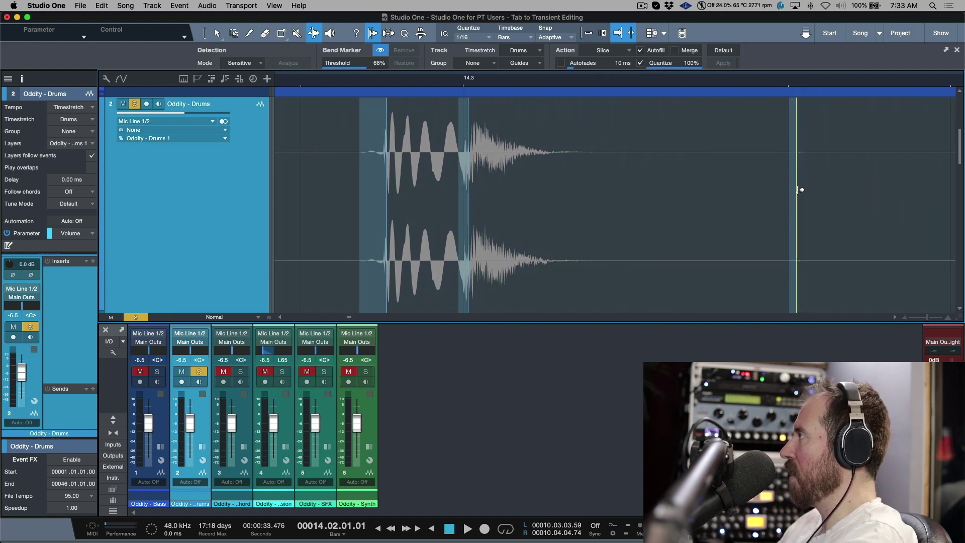
pyautogui.hscroll(6, 799, 190)
pyautogui.press('BackSpace')
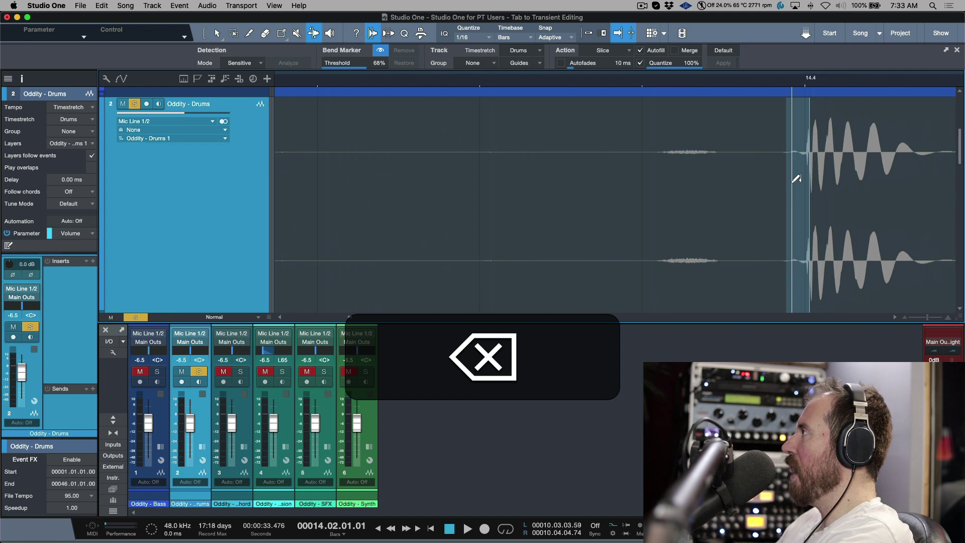
# Add a bend marker at the hit near bar 15, then hide markers and close Audio Bend
pyautogui.press('w')
pyautogui.press('w')
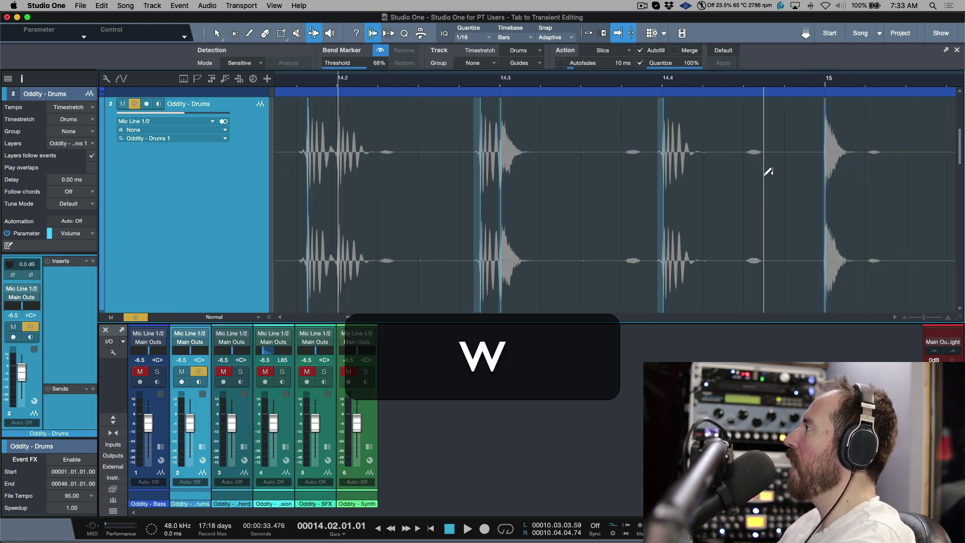
pyautogui.click(873, 171)
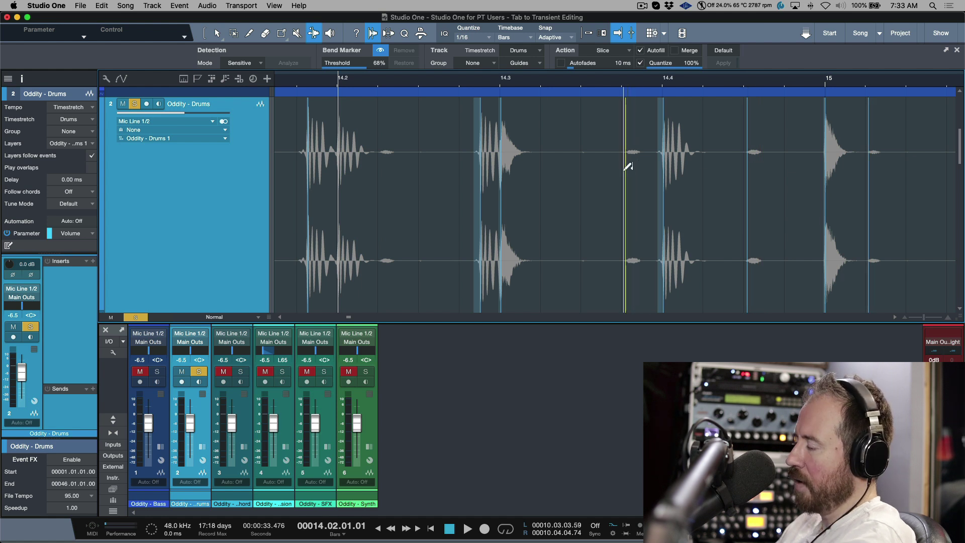
pyautogui.click(381, 51)
pyautogui.click(373, 34)
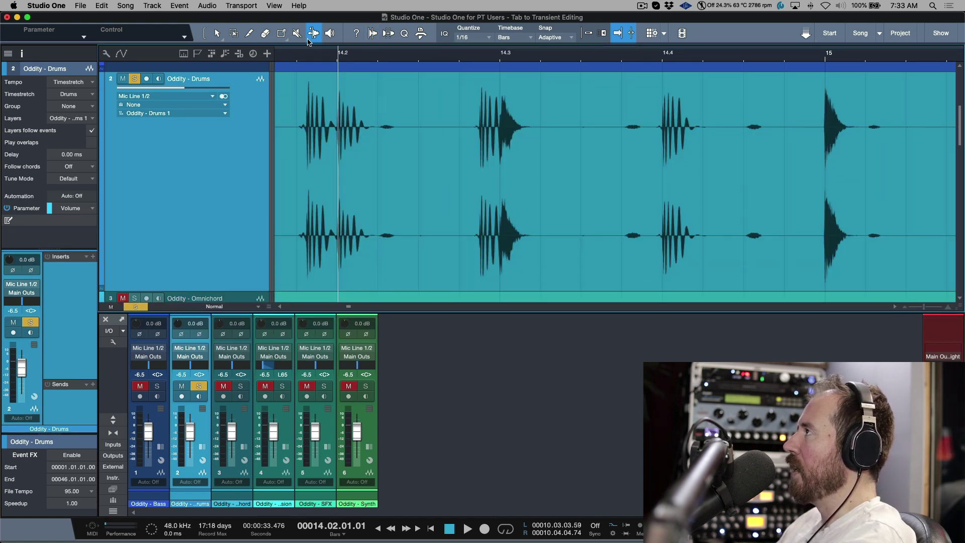
# Return to the Arrow tool, go to song start, and toggle the drum event's bend markers off
pyautogui.click(218, 34)
pyautogui.press(',')
pyautogui.rightClick(493, 239)
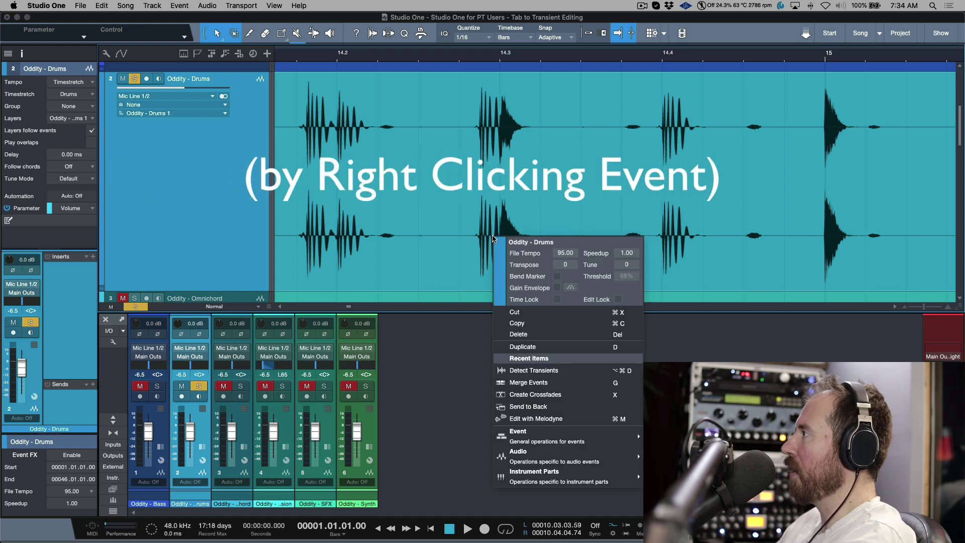
pyautogui.click(557, 277)
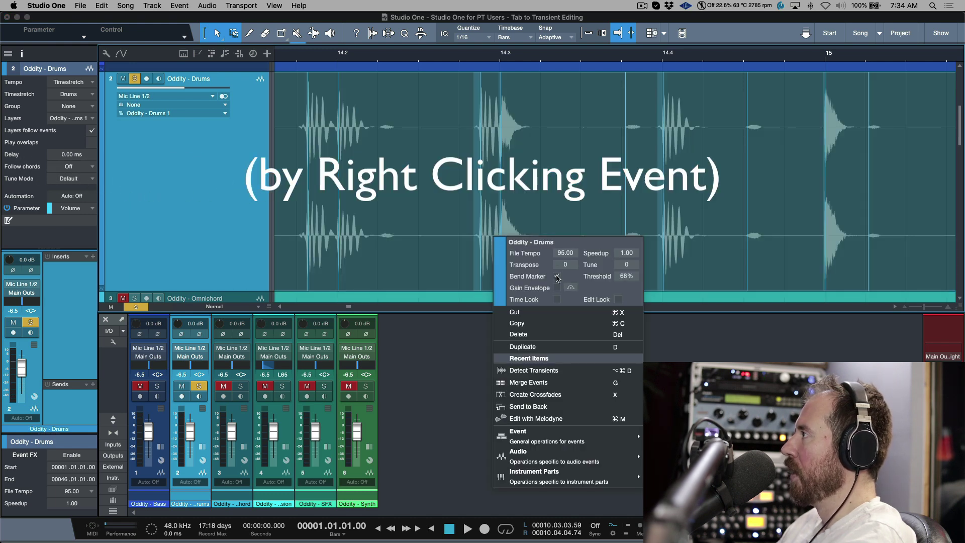
pyautogui.click(558, 277)
pyautogui.click(558, 277)
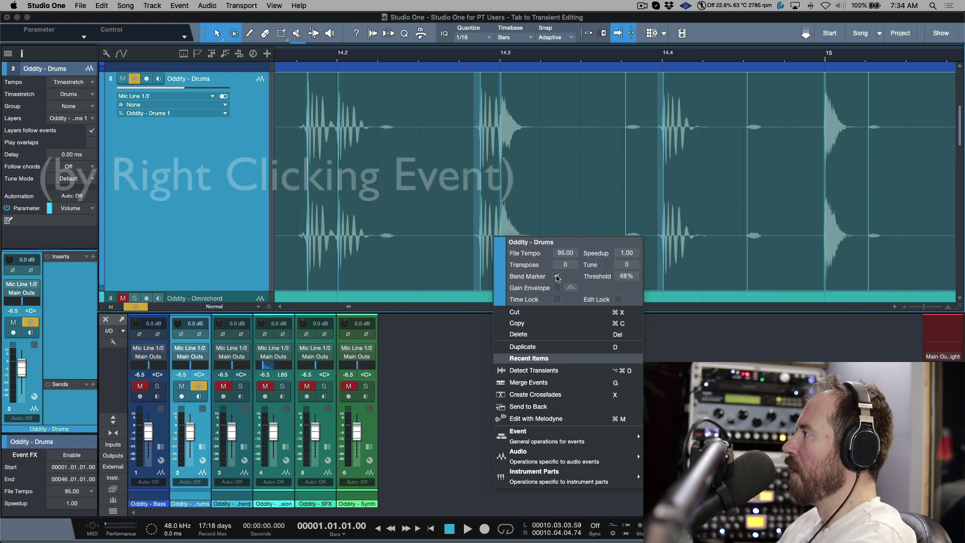
pyautogui.click(558, 277)
pyautogui.click(533, 180)
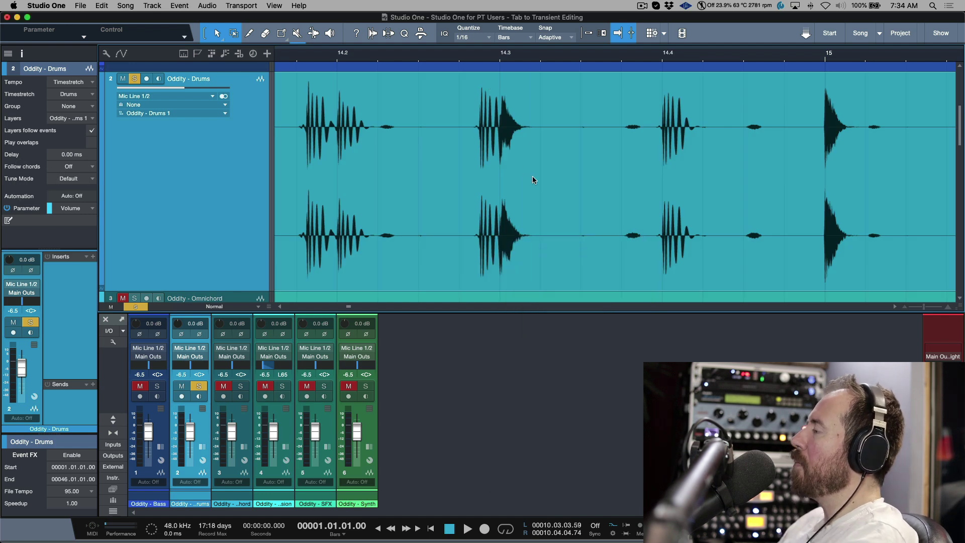
# Zoom out and step the playhead through transients just past bar 12
pyautogui.press('w')
pyautogui.press('w')
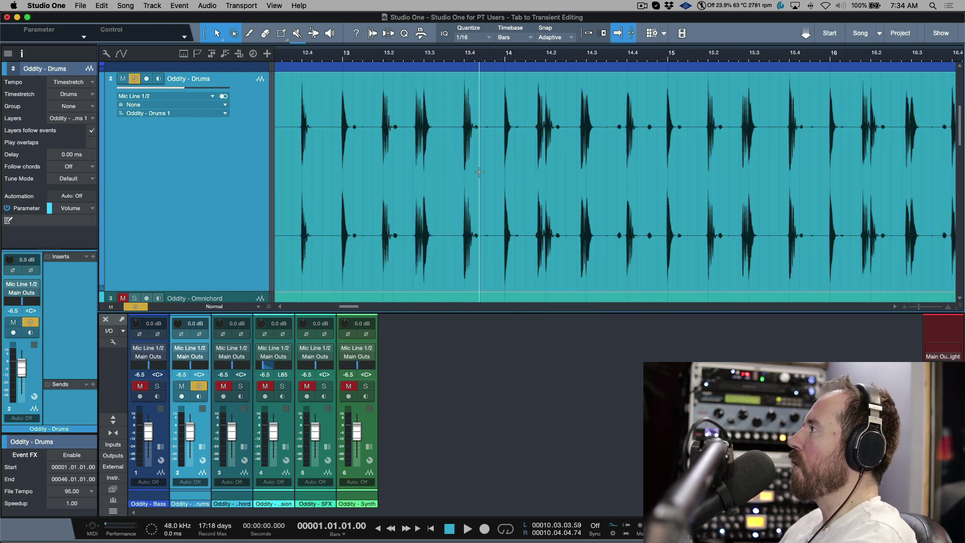
pyautogui.hscroll(-2, 502, 173)
pyautogui.hscroll(-15, 479, 172)
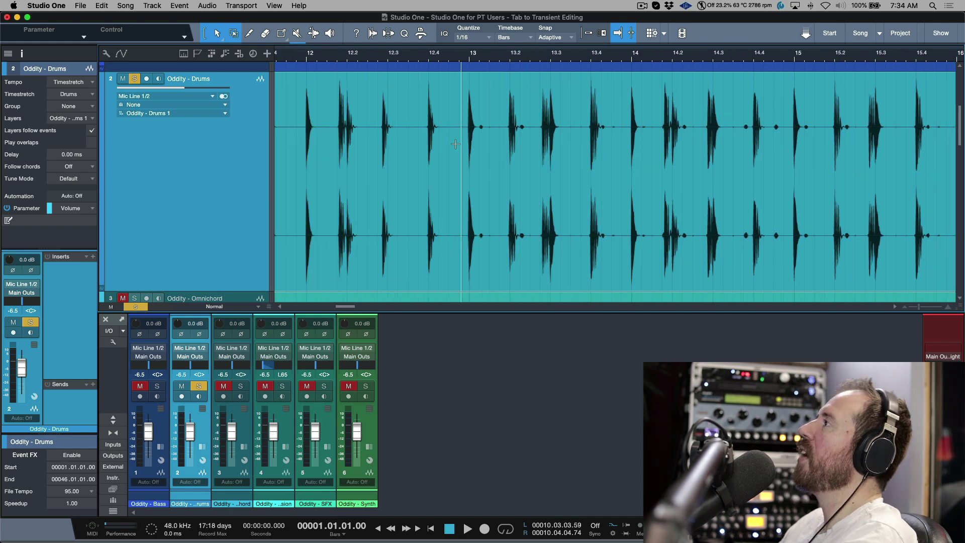
pyautogui.click(367, 136)
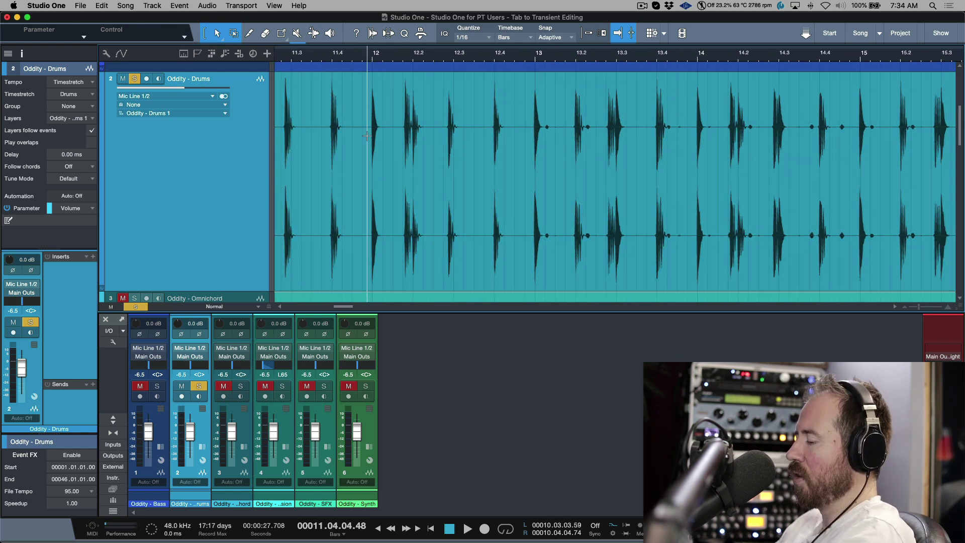
pyautogui.press('Tab')
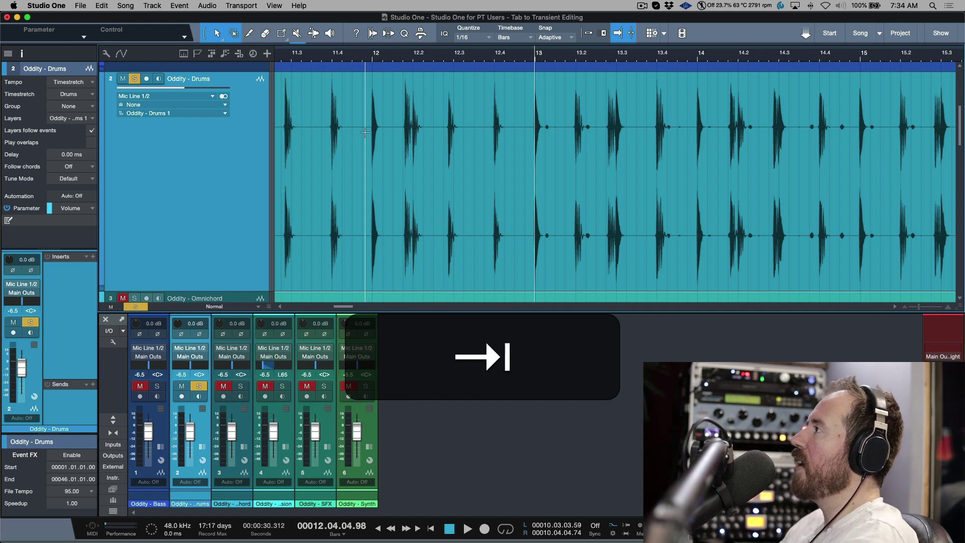
pyautogui.press('space')
pyautogui.press('Tab')
# Select a transient-bounded range with Shift+Tab, extending its start back with Option+Shift+Tab
pyautogui.hotkey('shift', 'Tab')
pyautogui.hotkey('shift', 'Tab')
pyautogui.hotkey('shift', 'Tab')
pyautogui.hotkey('shift', 'Tab')
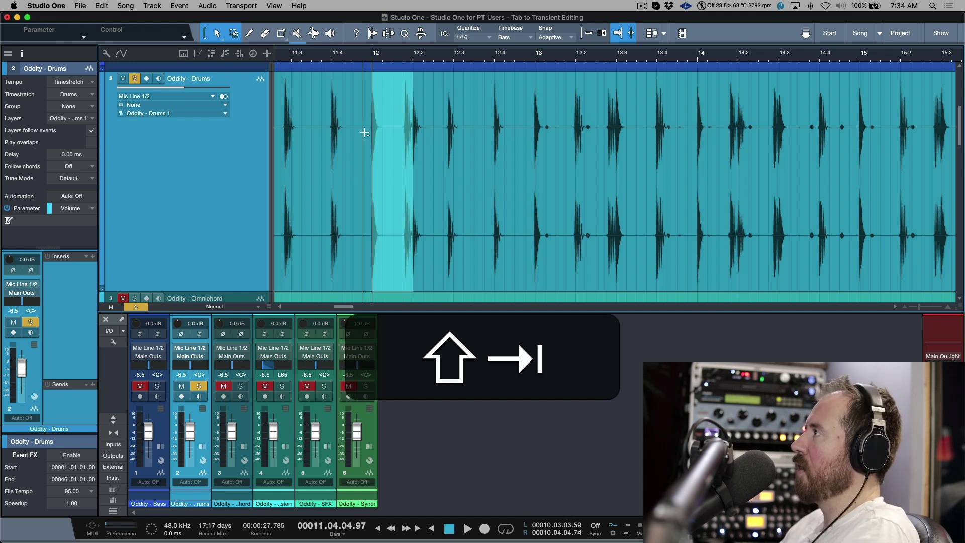
pyautogui.hotkey('shift', 'Tab')
pyautogui.hotkey('shift', 'Tab')
pyautogui.hotkey('shift', 'Tab')
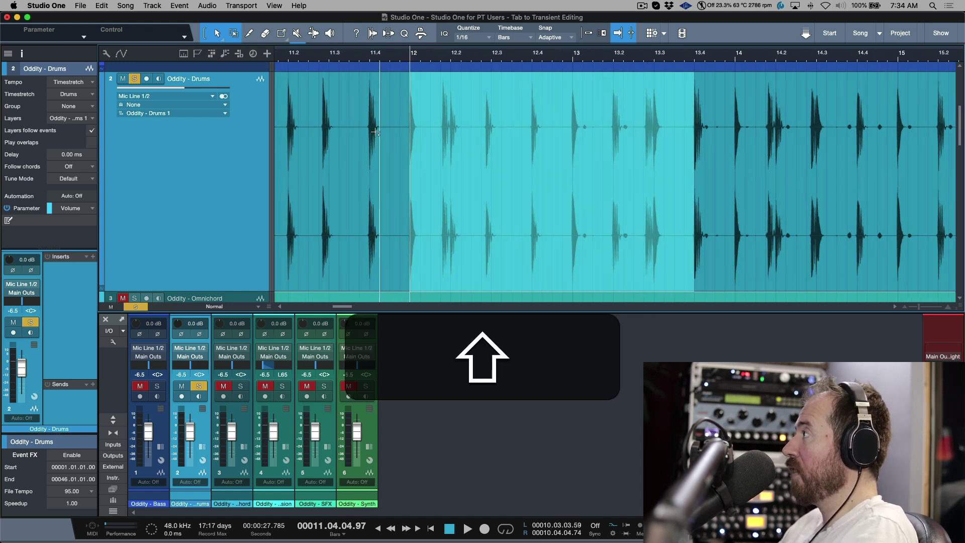
pyautogui.hotkey('shift', 'Tab')
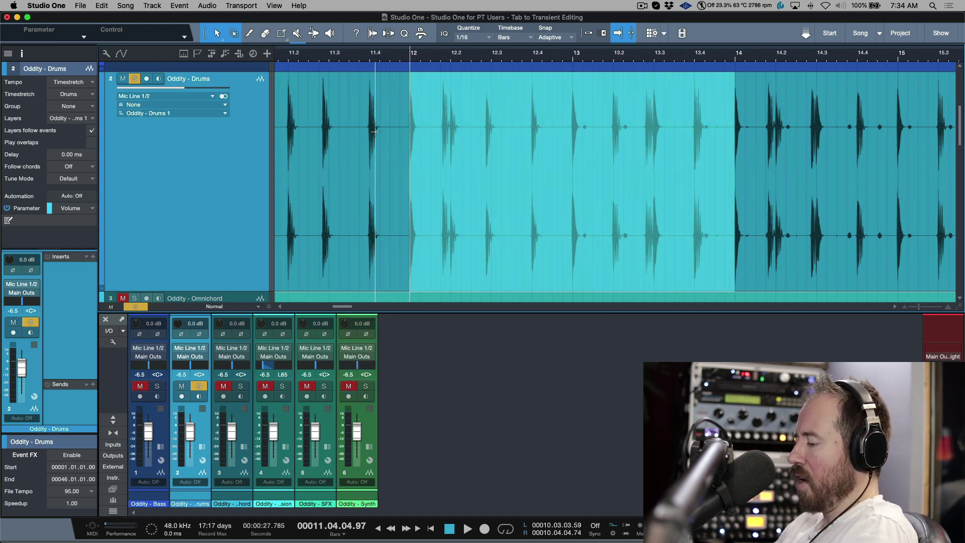
pyautogui.hotkey('alt', 'shift')
pyautogui.hotkey('alt', 'shift', 'Tab')
pyautogui.hotkey('alt', 'shift', 'Tab')
pyautogui.hotkey('alt', 'shift', 'Tab')
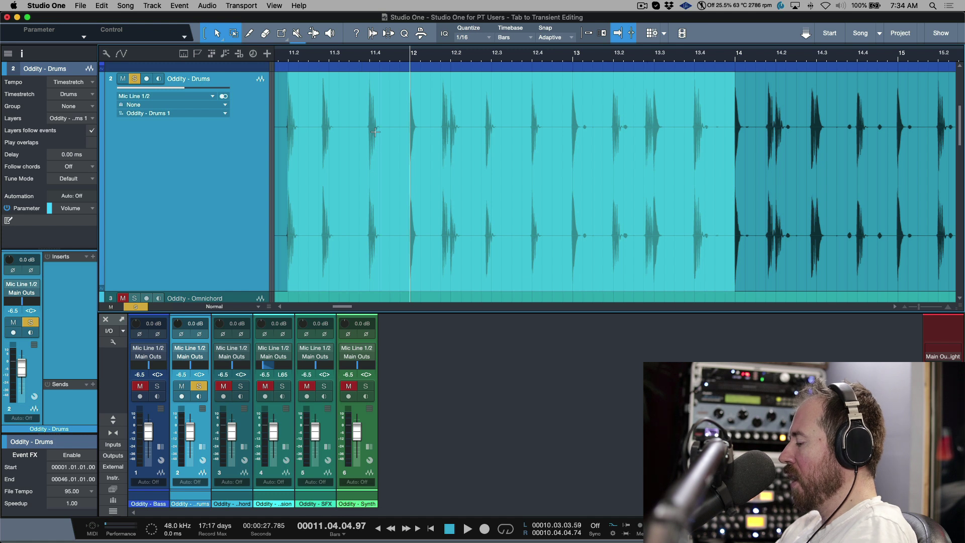
# Shrink the range end back two transients with Shift+Cmd+Backspace and open Keyboard Shortcuts
pyautogui.press('shift+super+BackSpace')
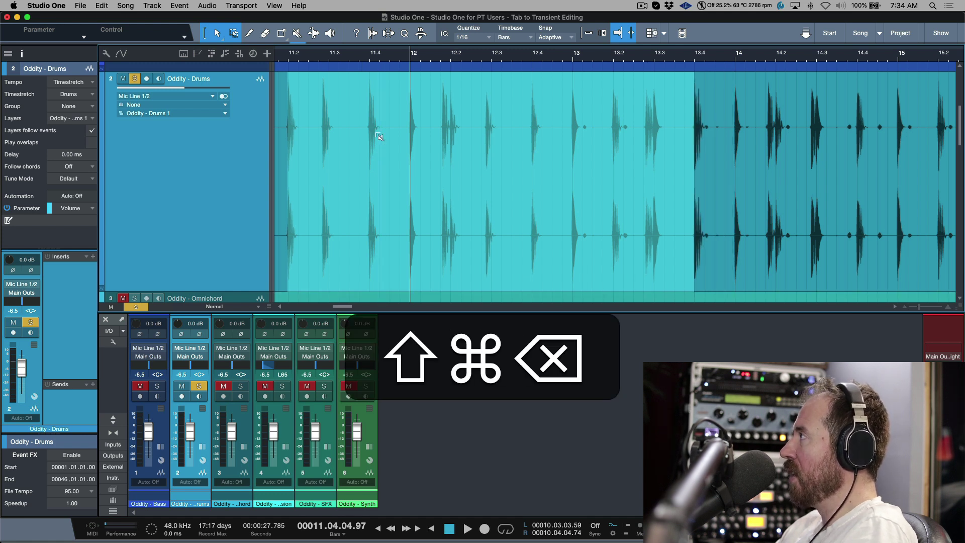
pyautogui.press('shift+super+BackSpace')
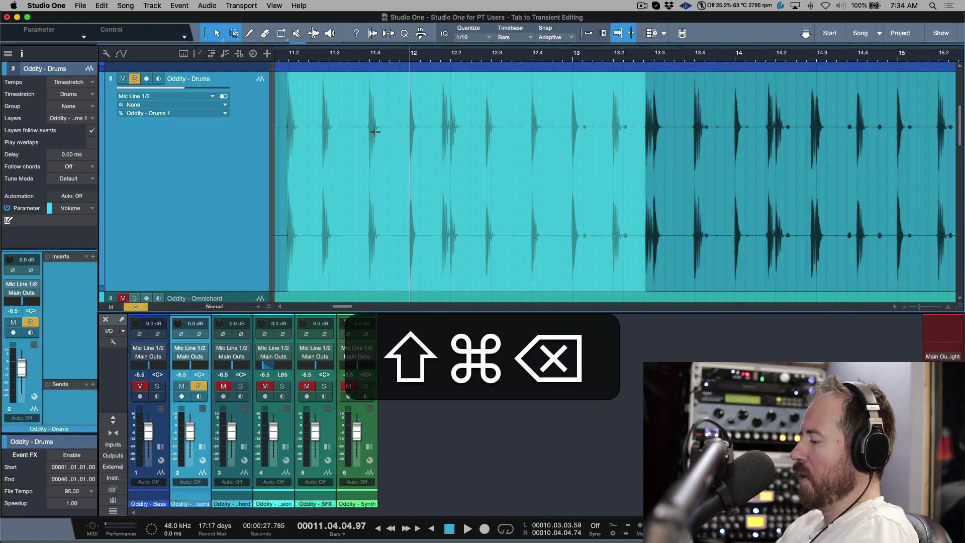
pyautogui.press('super+comma')
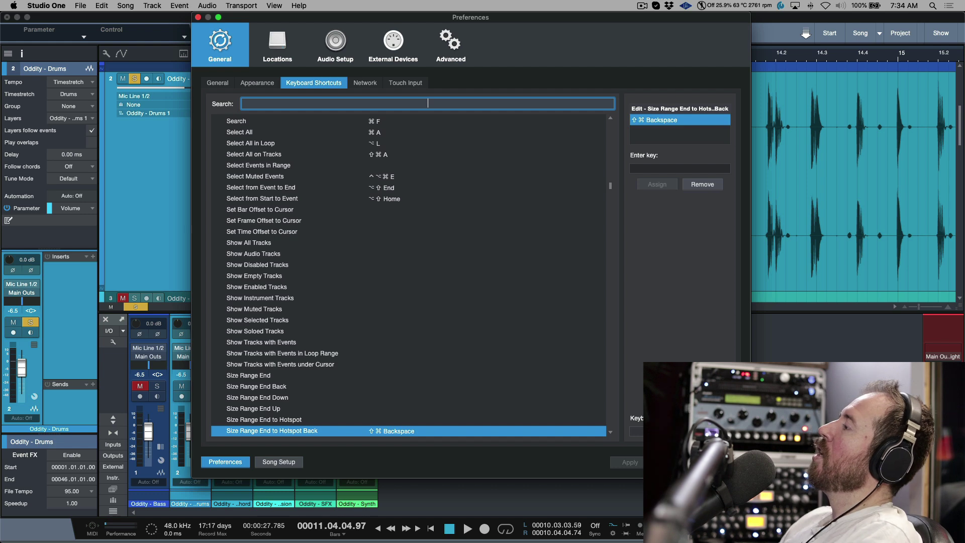
# Close Preferences and turn on the Gain Envelope for the drums event
pyautogui.press('Escape')
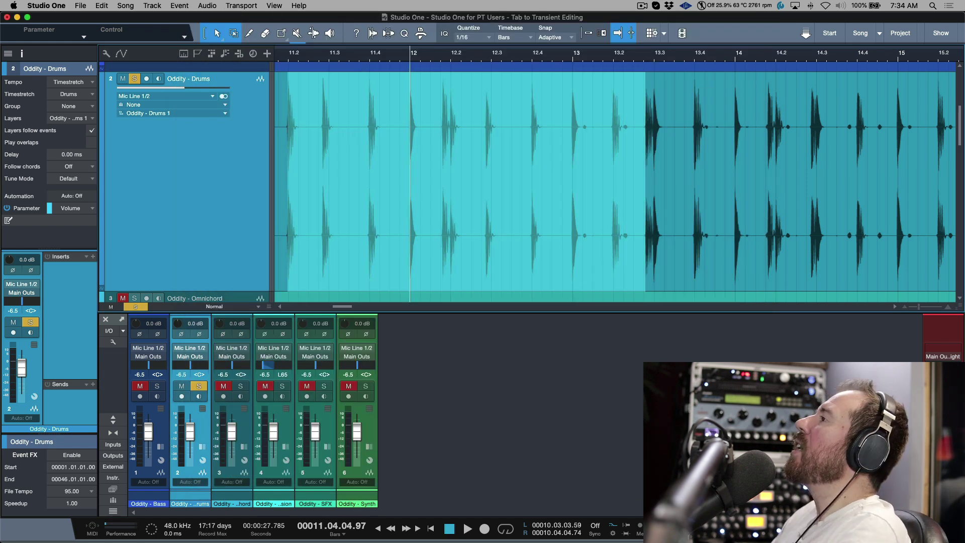
pyautogui.click(694, 252)
pyautogui.rightClick(694, 251)
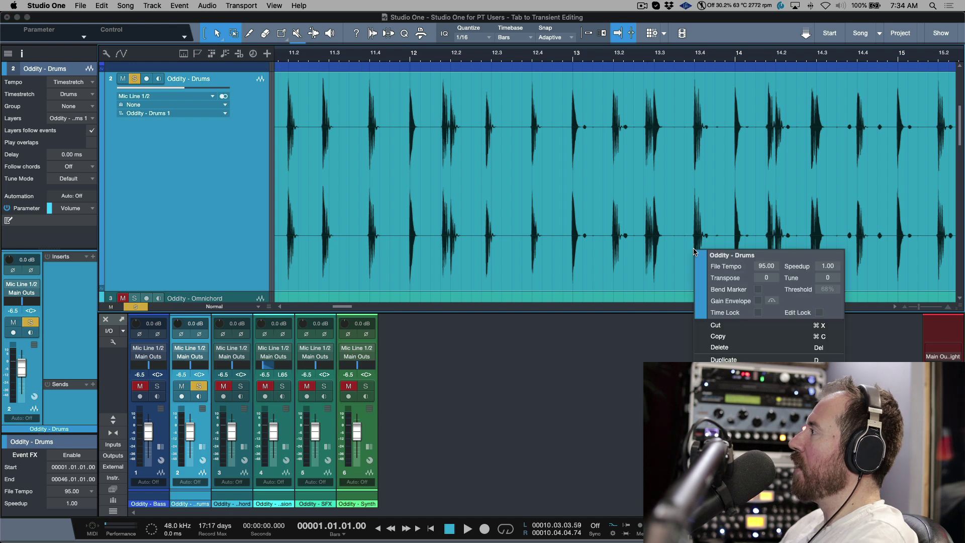
pyautogui.click(757, 301)
pyautogui.press('Escape')
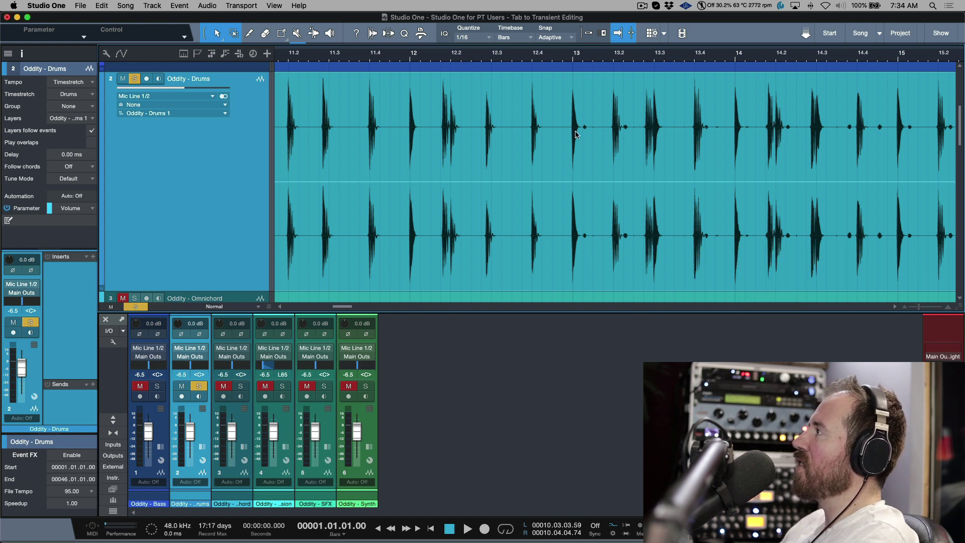
# Select a transient-bounded range from about bar 11.4 to the transient at 12.4
pyautogui.click(362, 120)
pyautogui.hotkey('shift', 'Tab')
pyautogui.hotkey('shift', 'Tab')
pyautogui.hotkey('shift', 'Tab')
pyautogui.hotkey('shift', 'Tab')
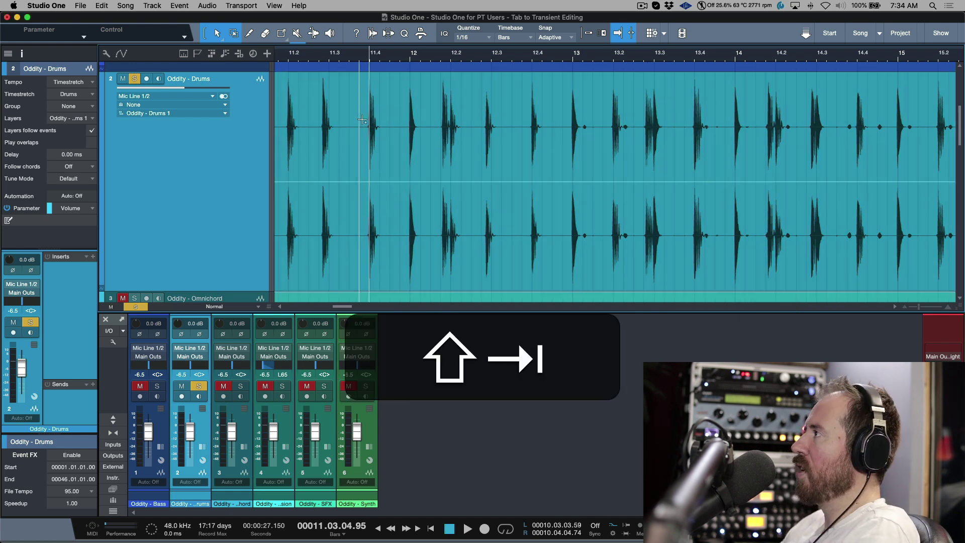
pyautogui.hotkey('shift', 'Tab')
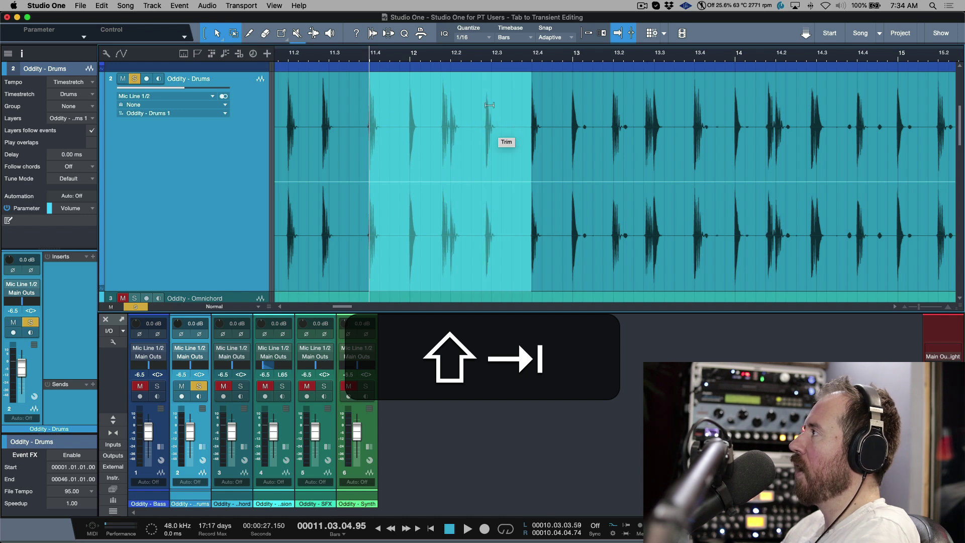
# Select a second transient range, extending its start back past bar 13.3
pyautogui.click(556, 125)
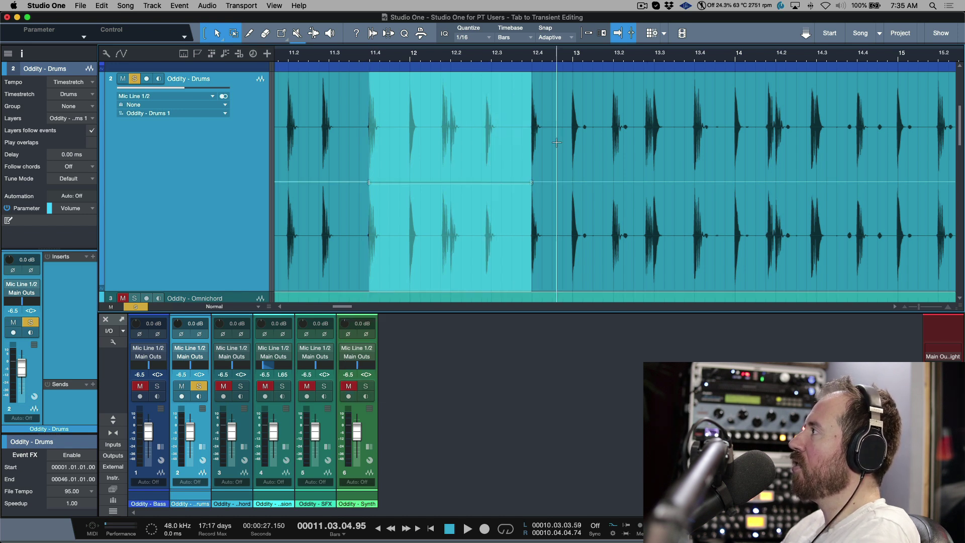
pyautogui.press('Tab')
pyautogui.press('Tab')
pyautogui.press('Tab')
pyautogui.press('Tab')
pyautogui.press('Tab')
pyautogui.press('Tab')
pyautogui.press('Tab')
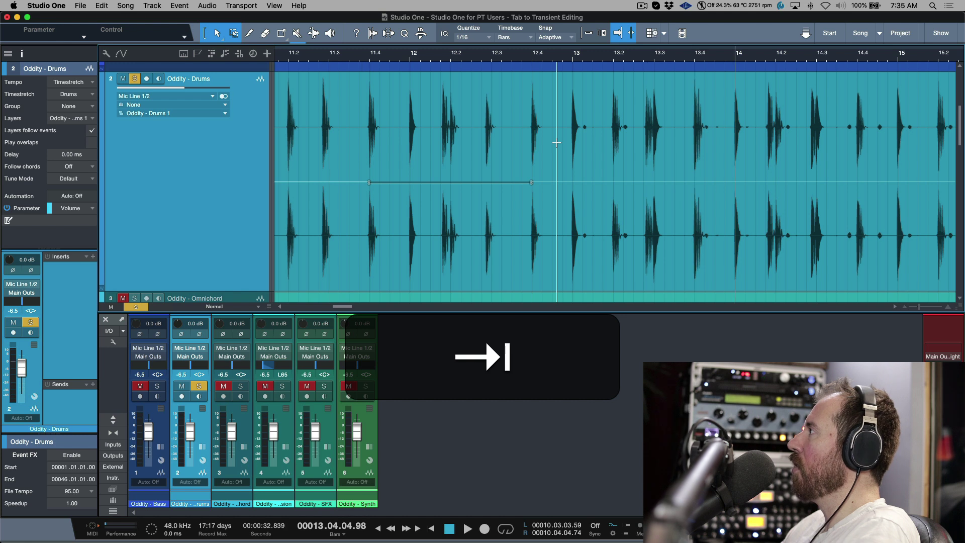
pyautogui.hotkey('shift', 'Tab')
pyautogui.hotkey('shift', 'Tab')
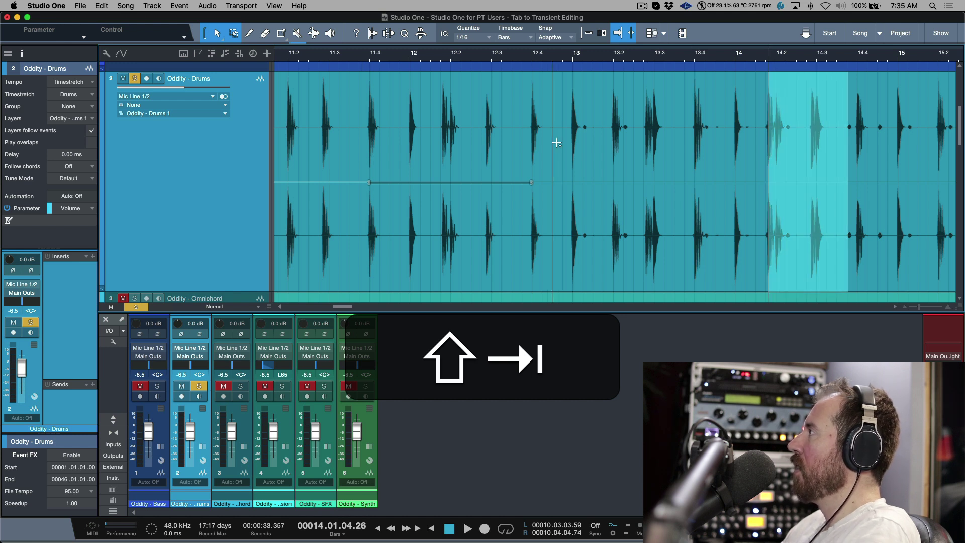
pyautogui.hotkey('alt', 'shift', 'Tab')
pyautogui.hotkey('alt', 'shift', 'Tab')
pyautogui.hotkey('alt', 'shift', 'Tab')
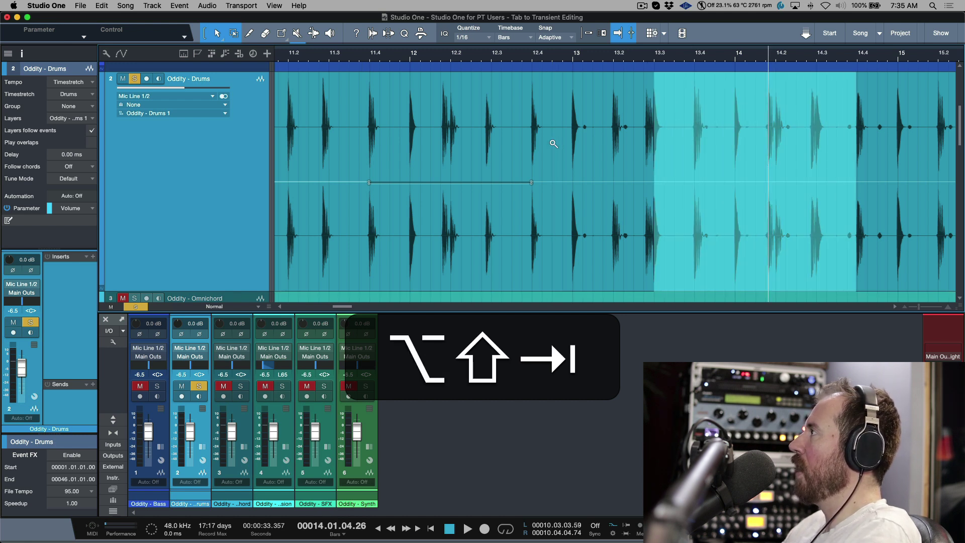
pyautogui.hotkey('alt', 'shift', 'Tab')
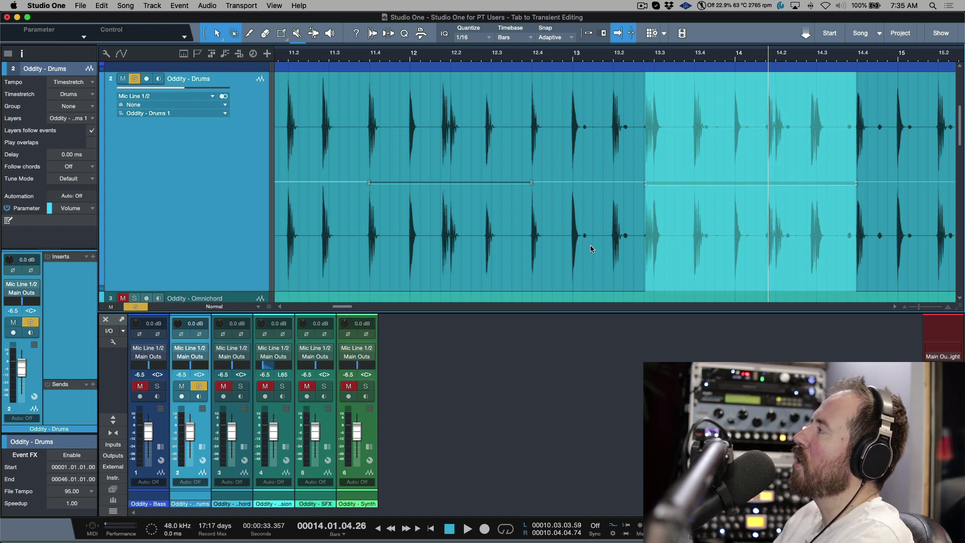
# Select the next transient-to-transient range and open Keyboard Shortcuts at Focus Previous
pyautogui.click(556, 133)
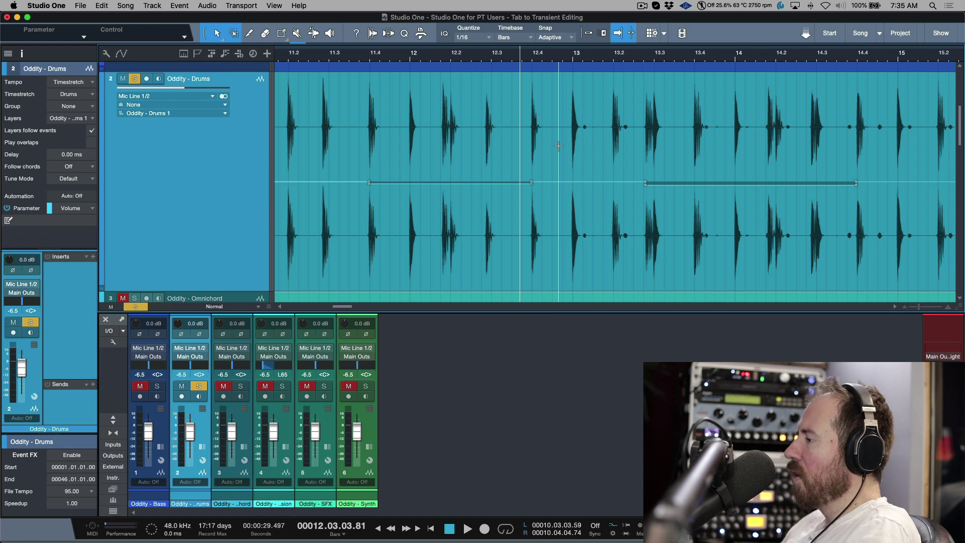
pyautogui.hotkey('shift', 'Tab')
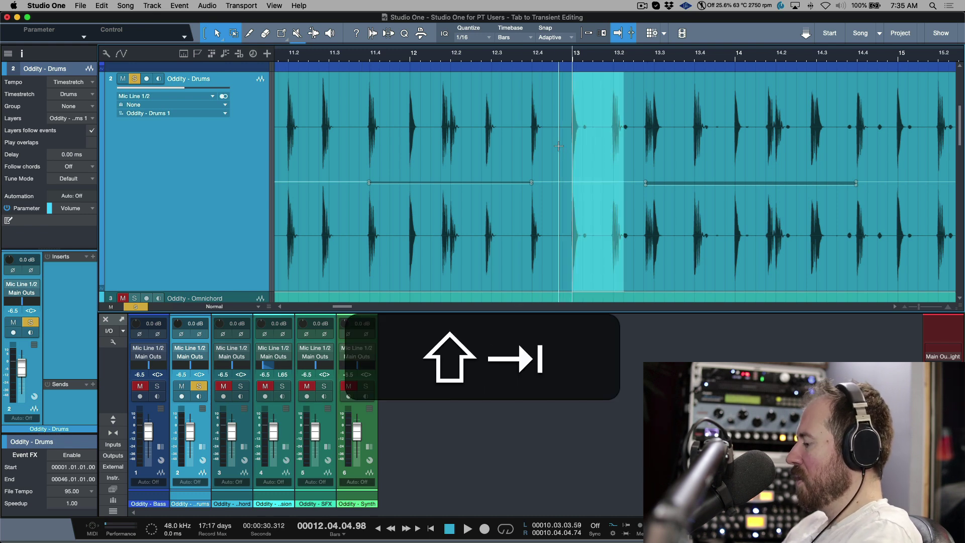
pyautogui.press('super+comma')
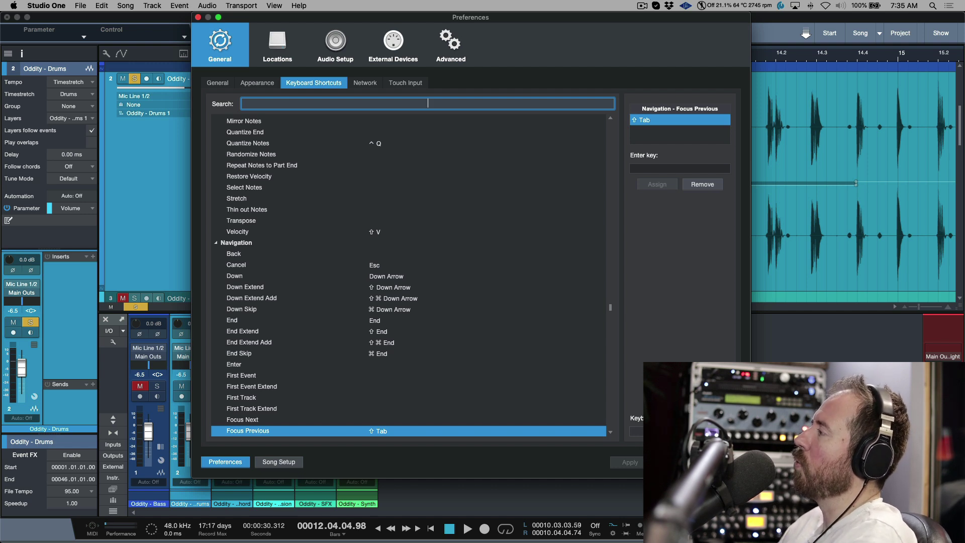
# Close Preferences, return to the song start, and open the Audio Bend panel
pyautogui.press('Escape')
pyautogui.press('Home')
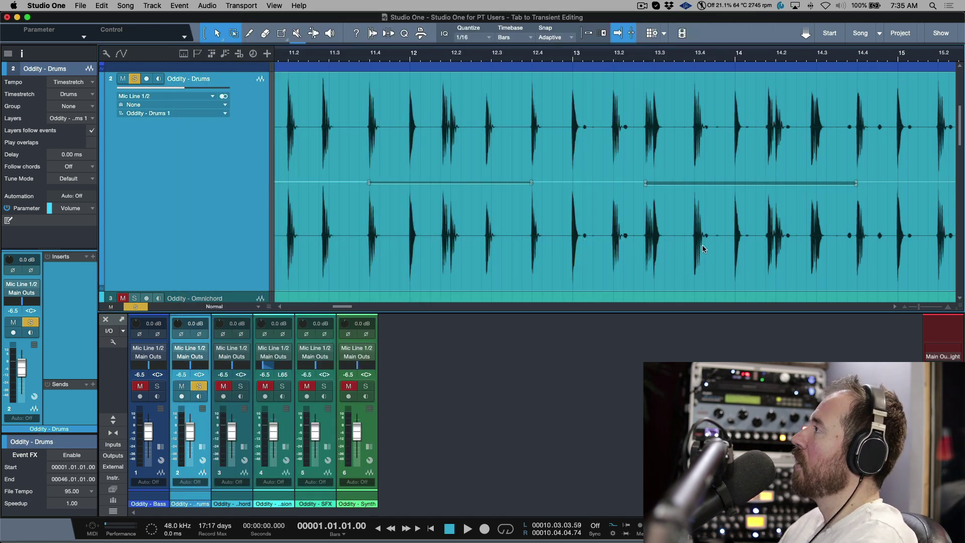
pyautogui.click(372, 33)
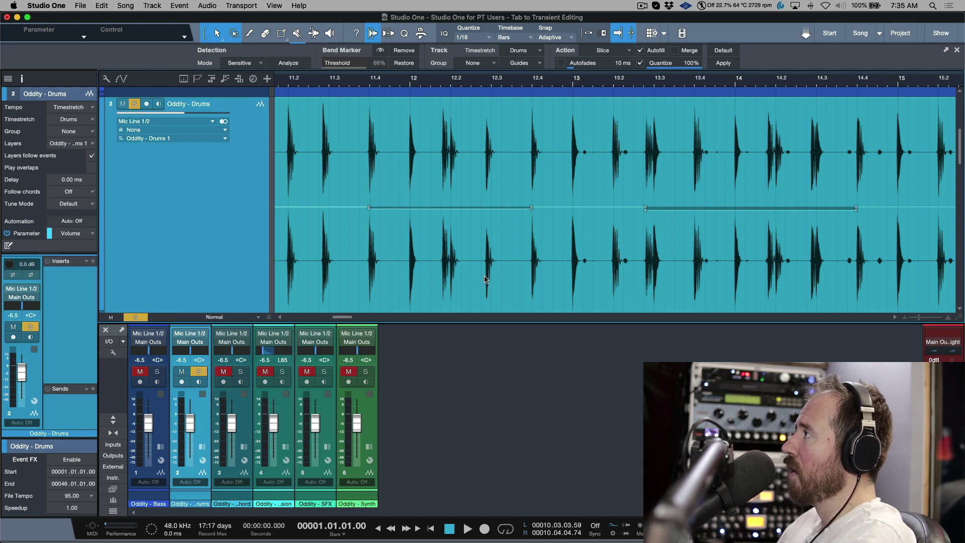
# Show the 68% bend markers, scroll through the drums to inspect them, then hide them
pyautogui.click(380, 50)
pyautogui.hscroll(3, 503, 154)
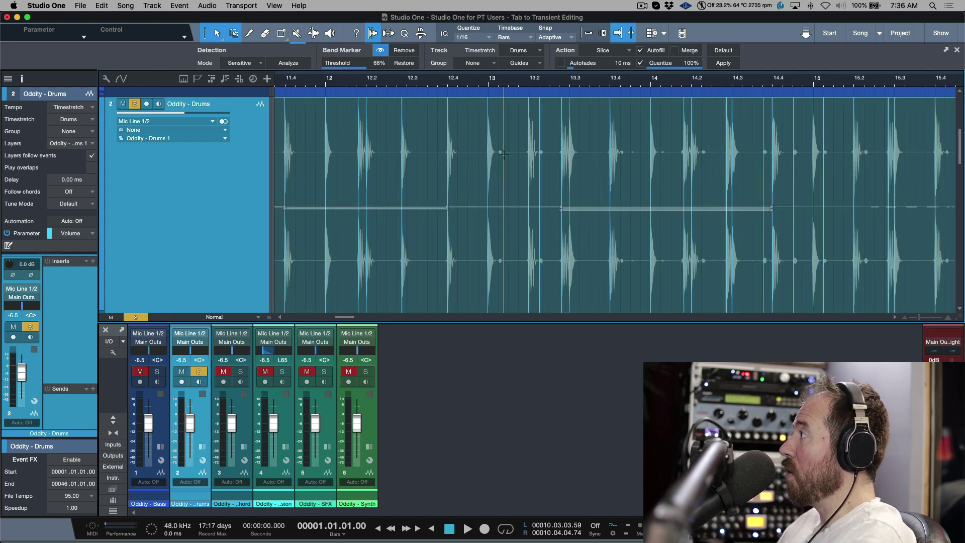
pyautogui.hscroll(9, 504, 155)
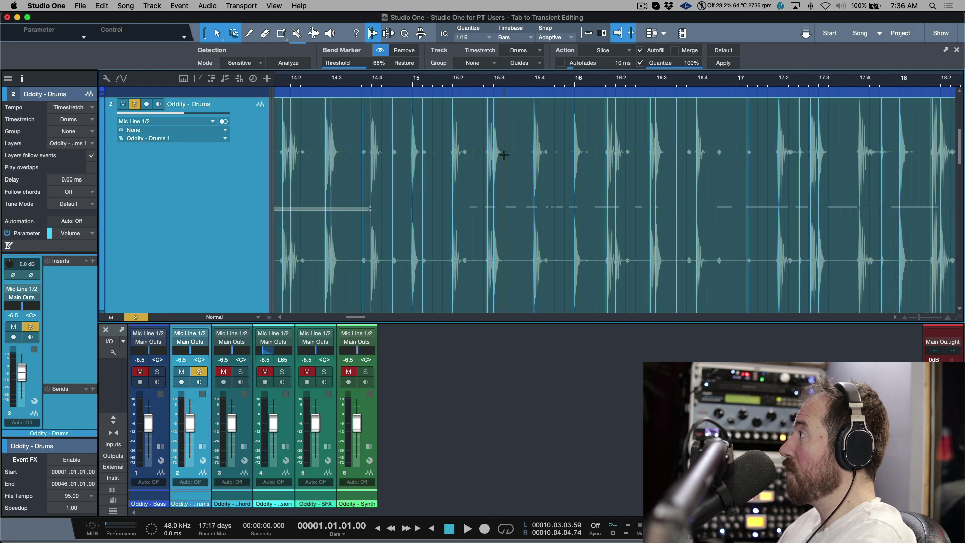
pyautogui.hscroll(3, 526, 155)
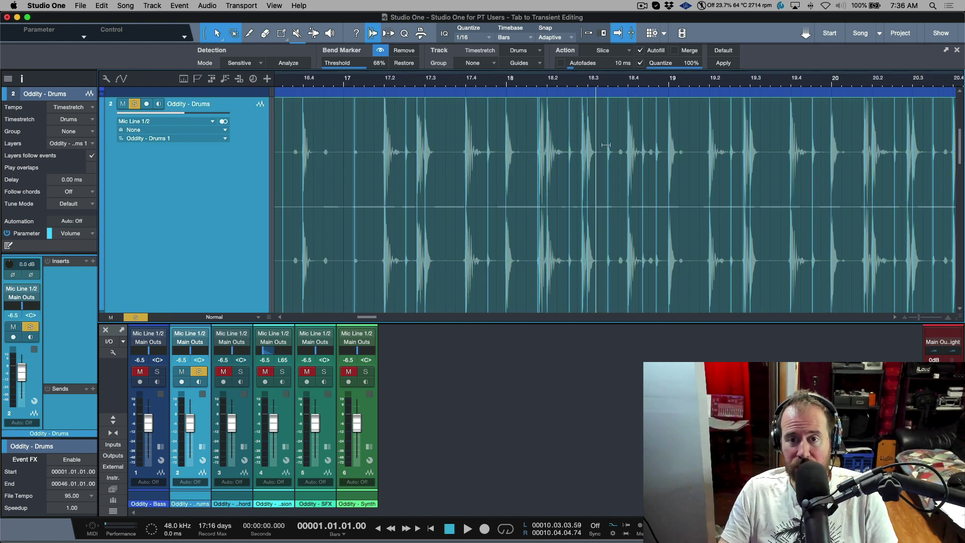
pyautogui.hscroll(12, 647, 164)
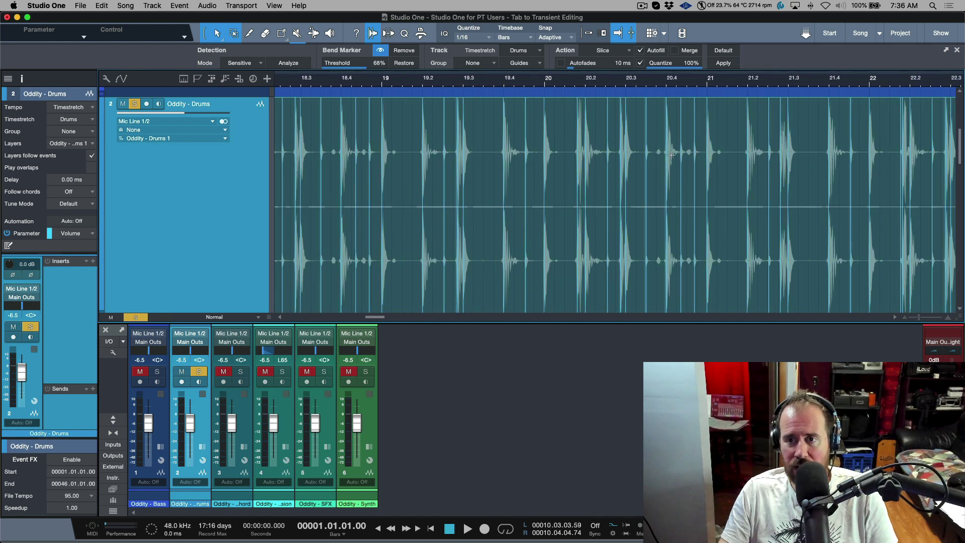
pyautogui.hscroll(-3, 672, 155)
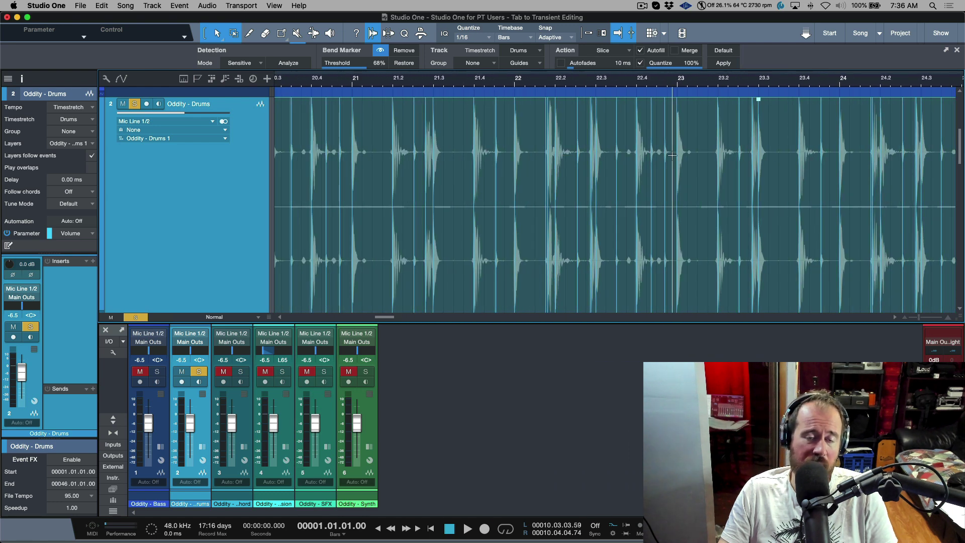
pyautogui.click(381, 51)
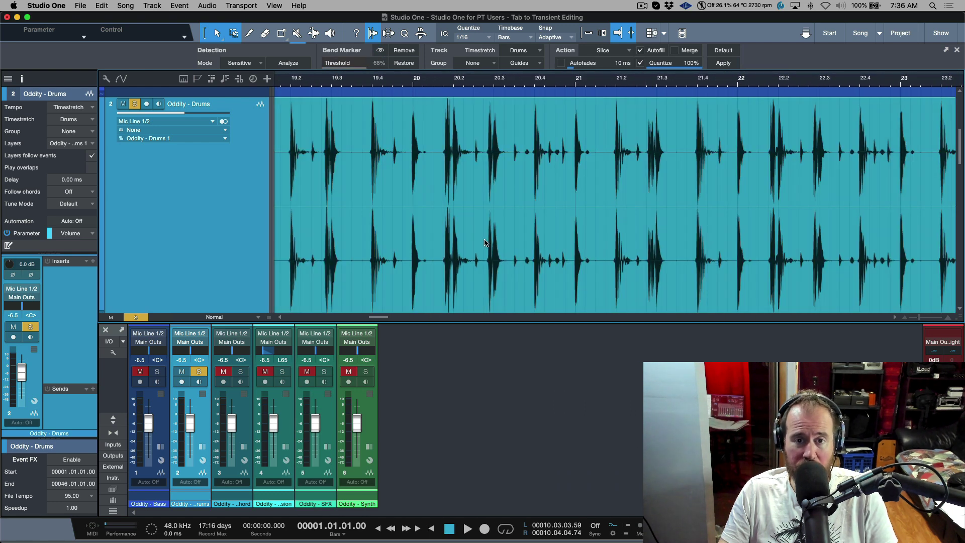